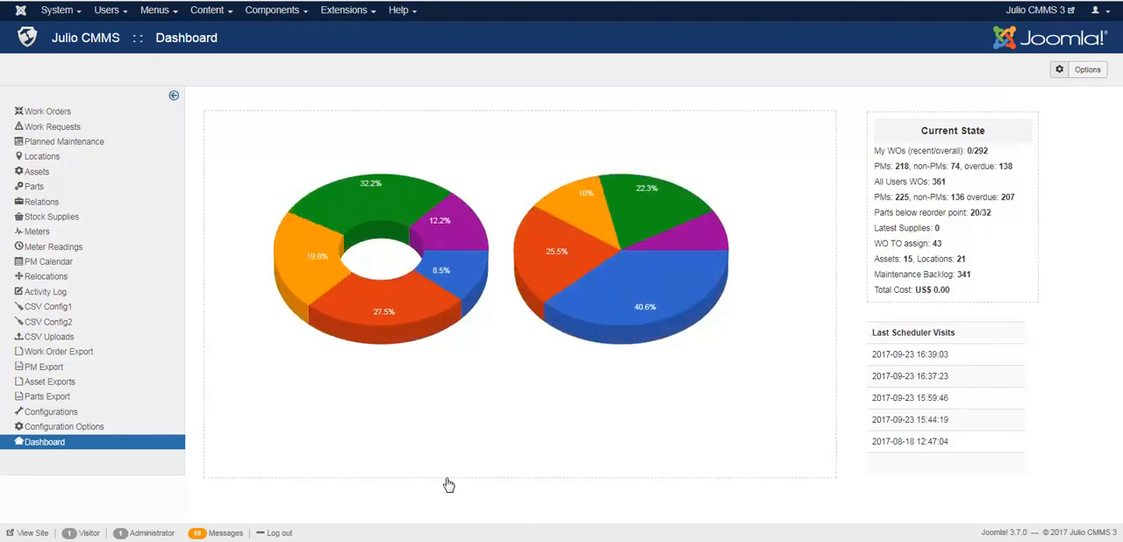
Step: Open the Work Orders list of the Julio CMMS component
{"action": "left_click", "coordinate": [300, 15]}
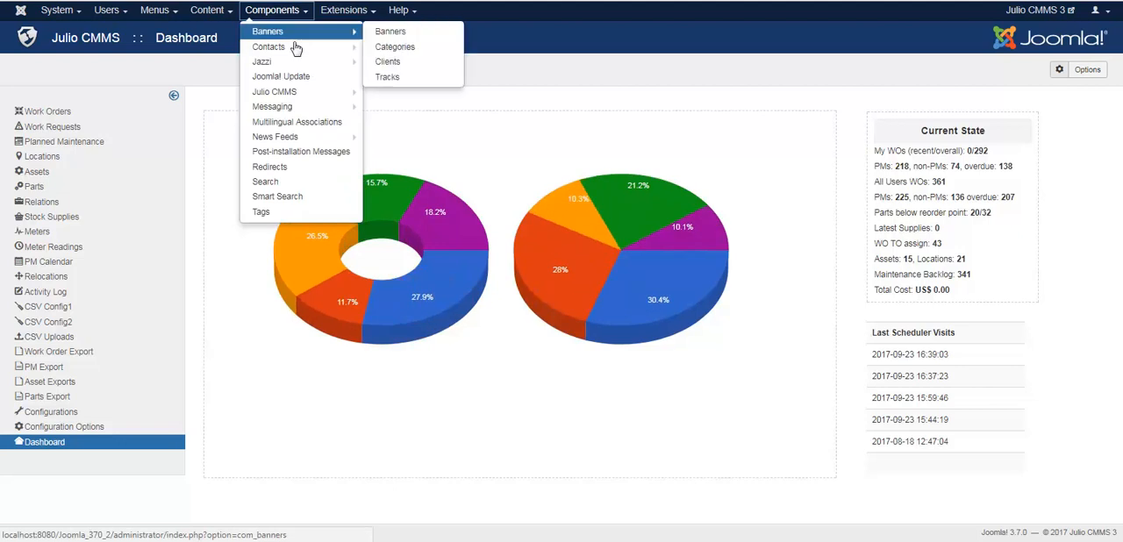
{"action": "mouse_move", "coordinate": [307, 94]}
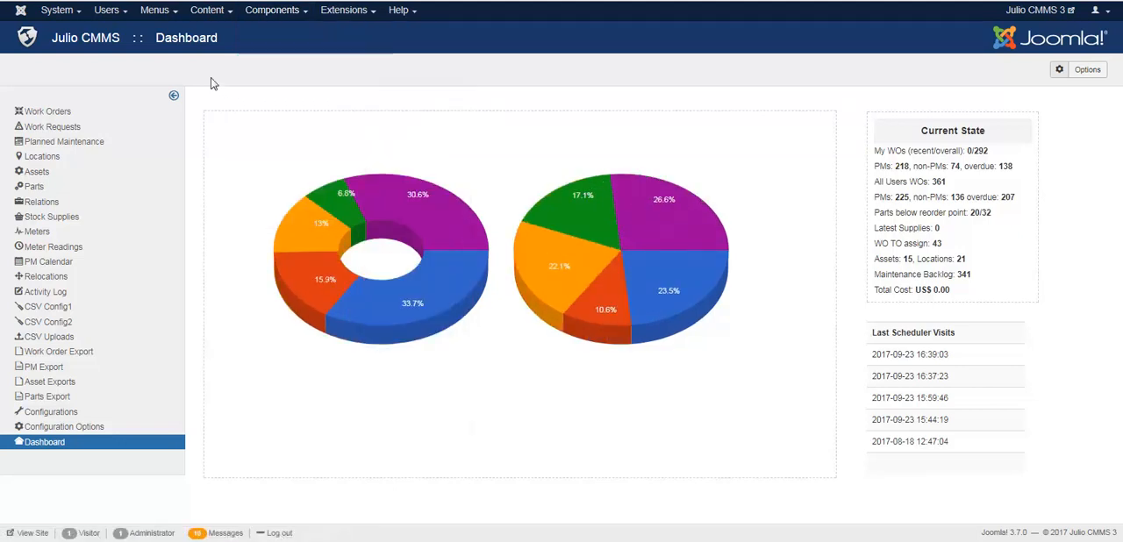
{"action": "left_click", "coordinate": [100, 112]}
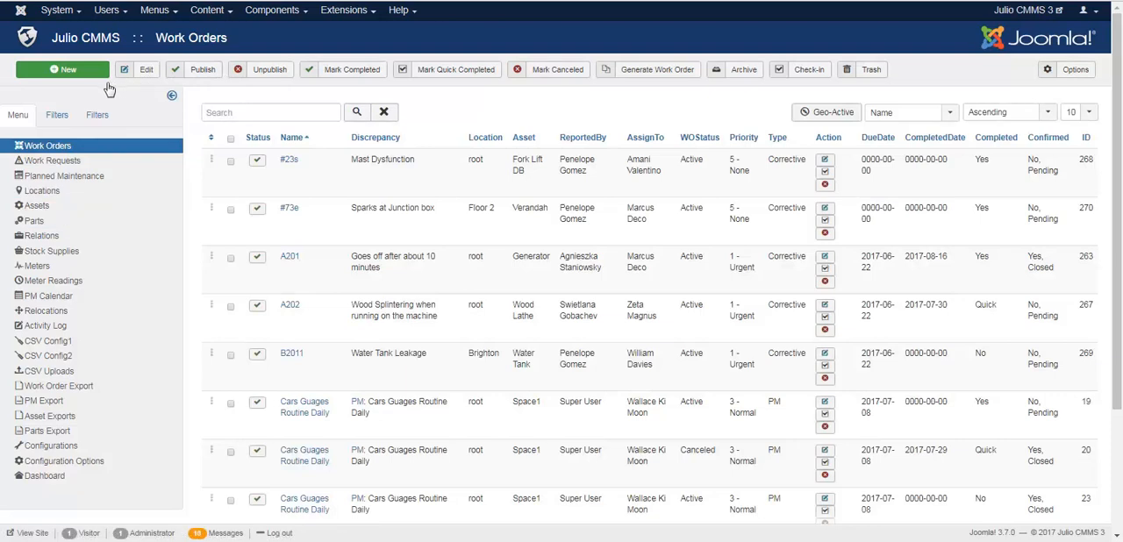
Step: Examine the work order filters, including the location and priority choices and the created-by, due-date and completed-date fields
{"action": "left_click", "coordinate": [56, 118]}
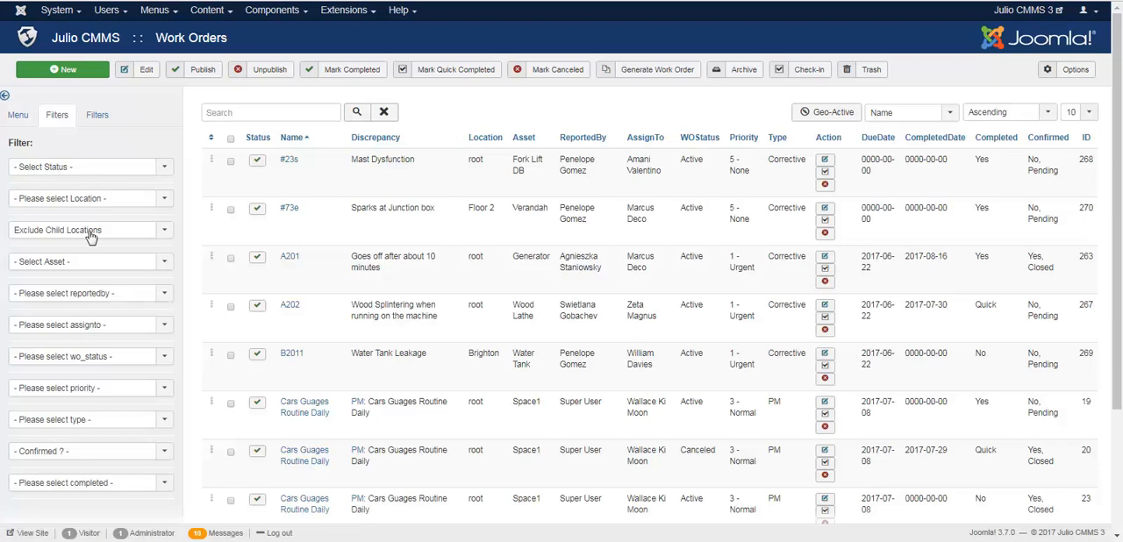
{"action": "left_click", "coordinate": [97, 200]}
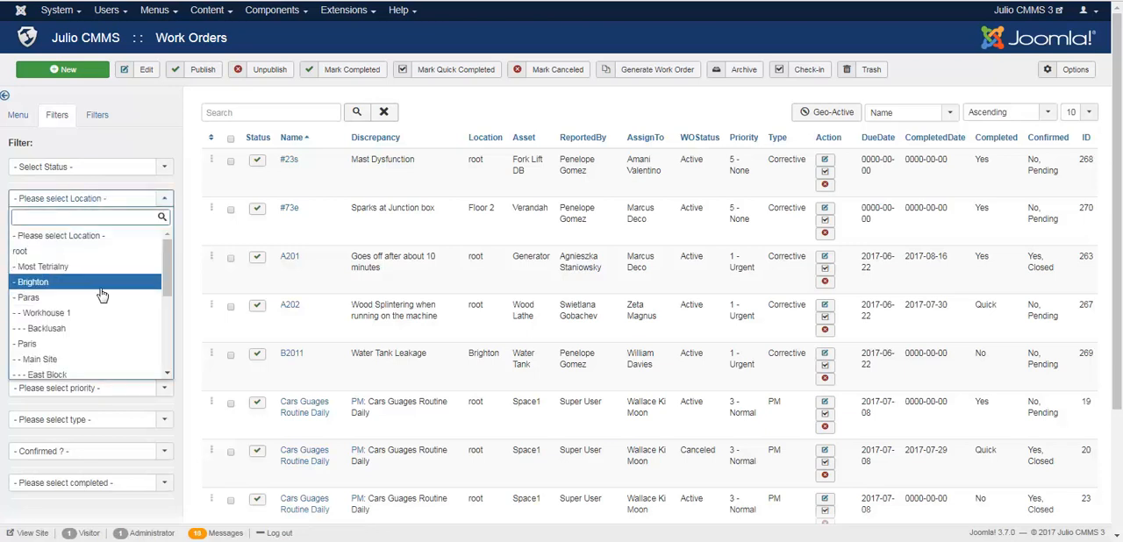
{"action": "left_click_drag", "start_coordinate": [170, 281], "coordinate": [165, 313]}
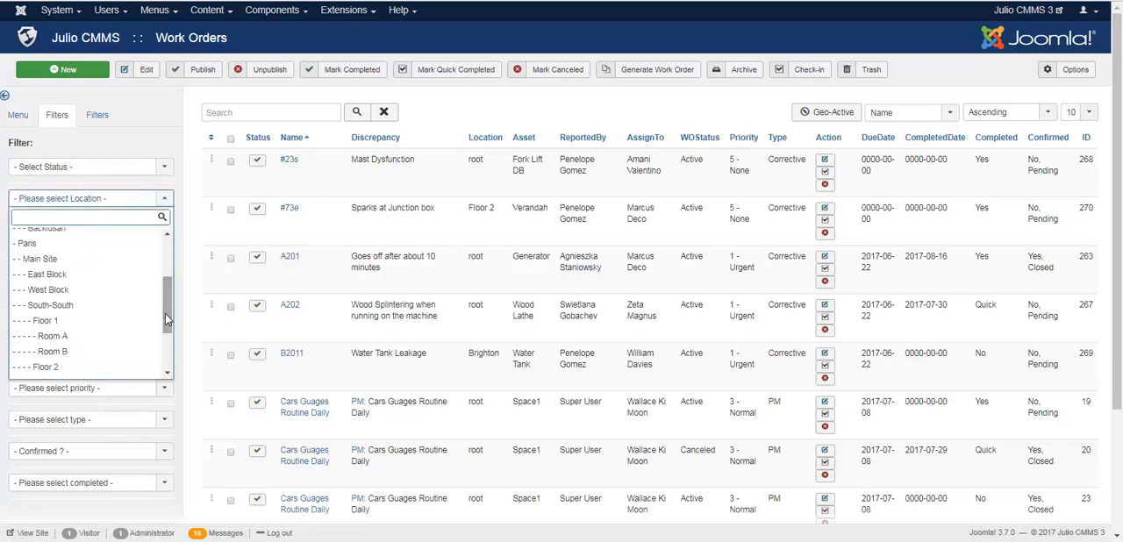
{"action": "left_click", "coordinate": [218, 236]}
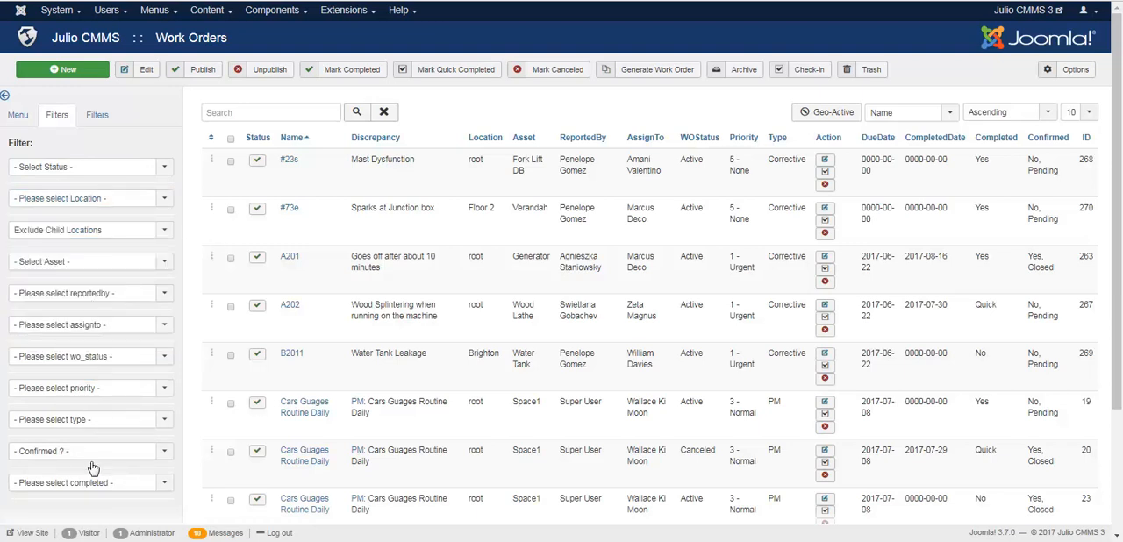
{"action": "left_click", "coordinate": [111, 391]}
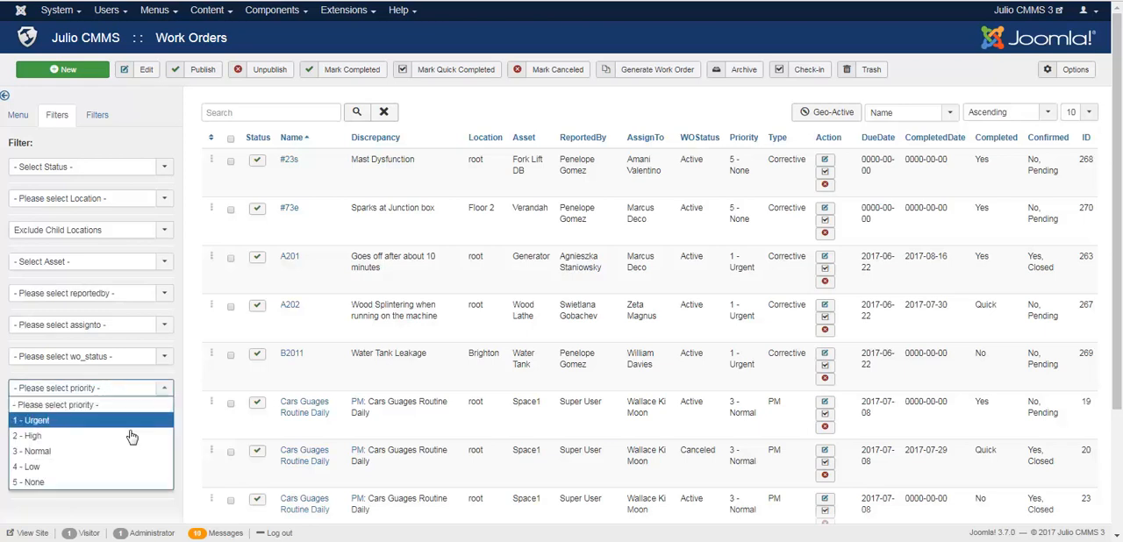
{"action": "left_click", "coordinate": [201, 374]}
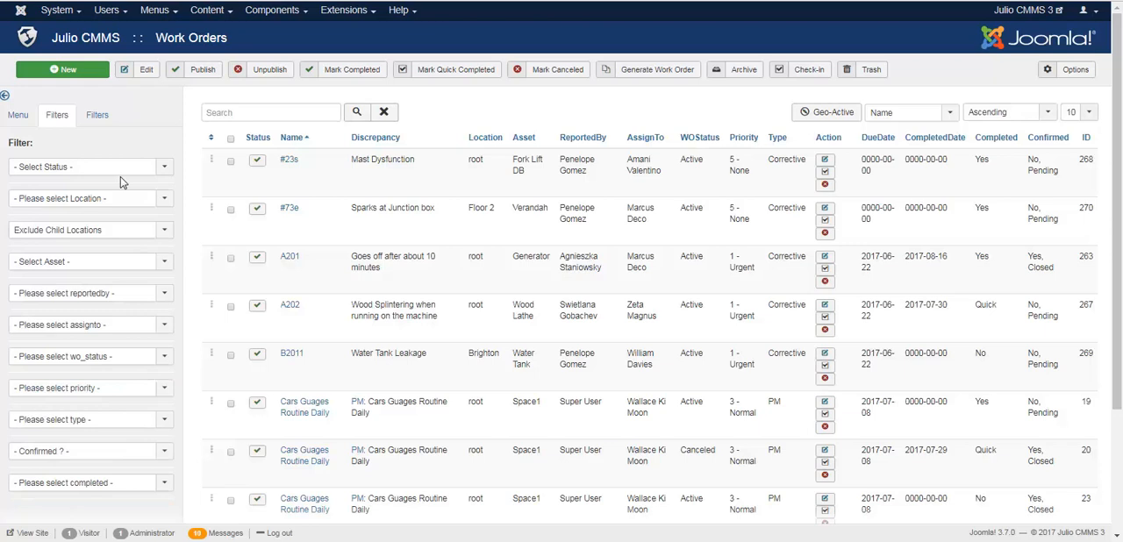
{"action": "left_click", "coordinate": [100, 117]}
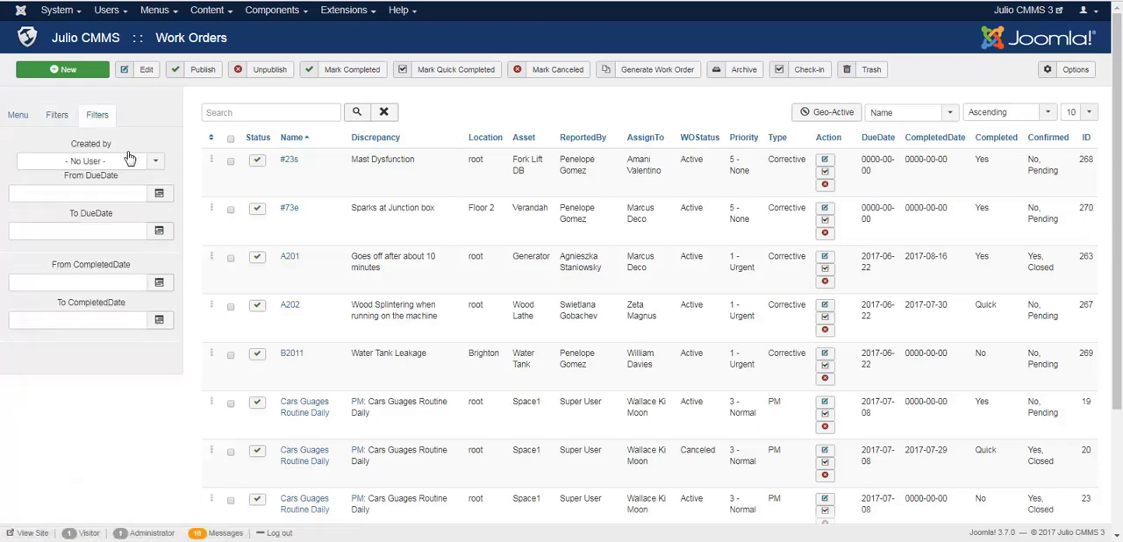
{"action": "left_click", "coordinate": [16, 120]}
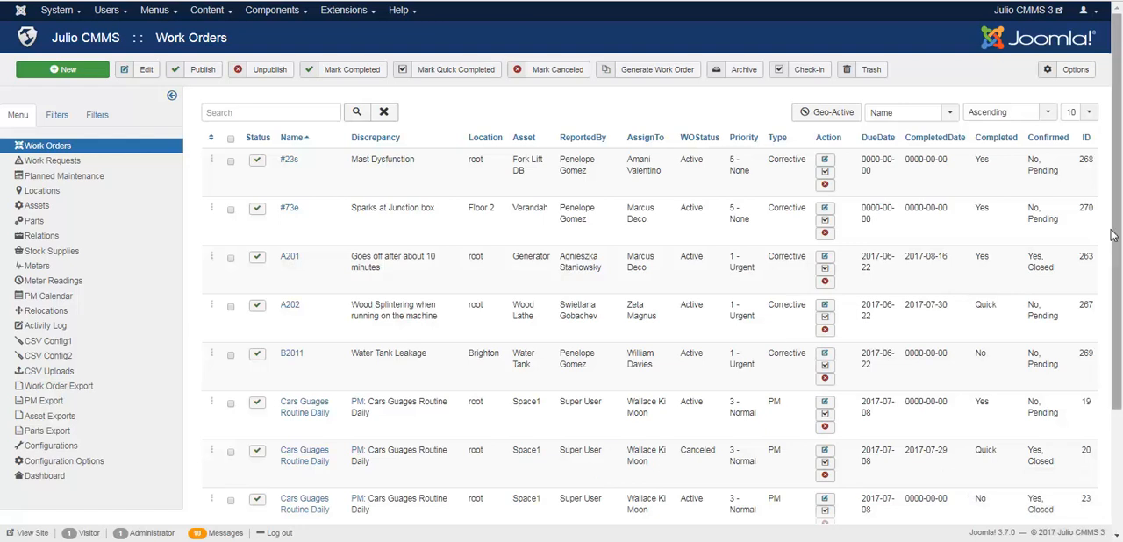
Step: Look through the work orders list with the sidebar collapsed and check the choices for the number of rows per page
{"action": "left_click_drag", "start_coordinate": [1119, 319], "coordinate": [1119, 431]}
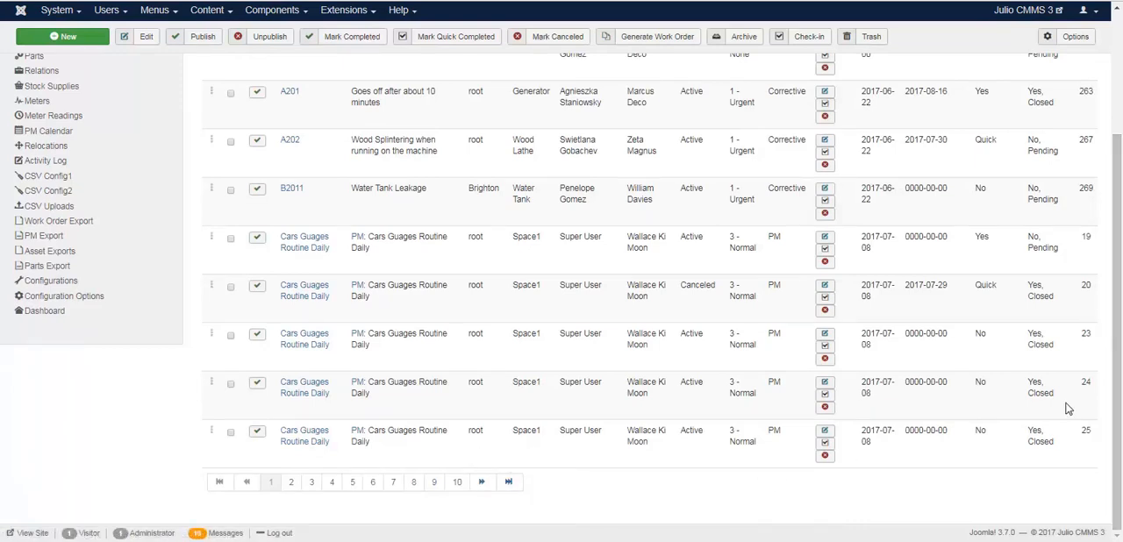
{"action": "scroll", "coordinate": [1121, 208], "scroll_direction": "up", "scroll_amount": 3}
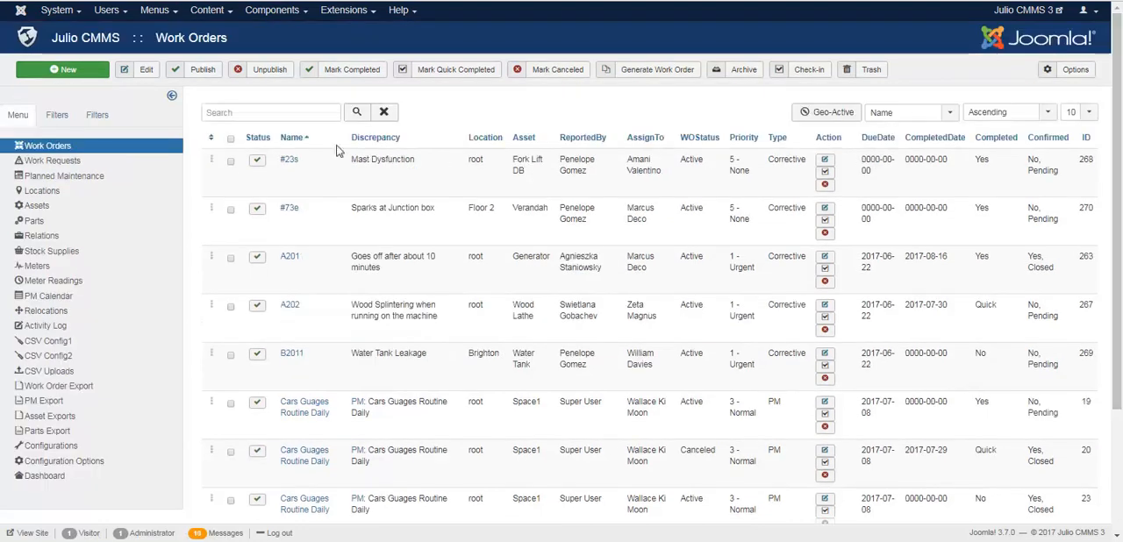
{"action": "left_click", "coordinate": [172, 96]}
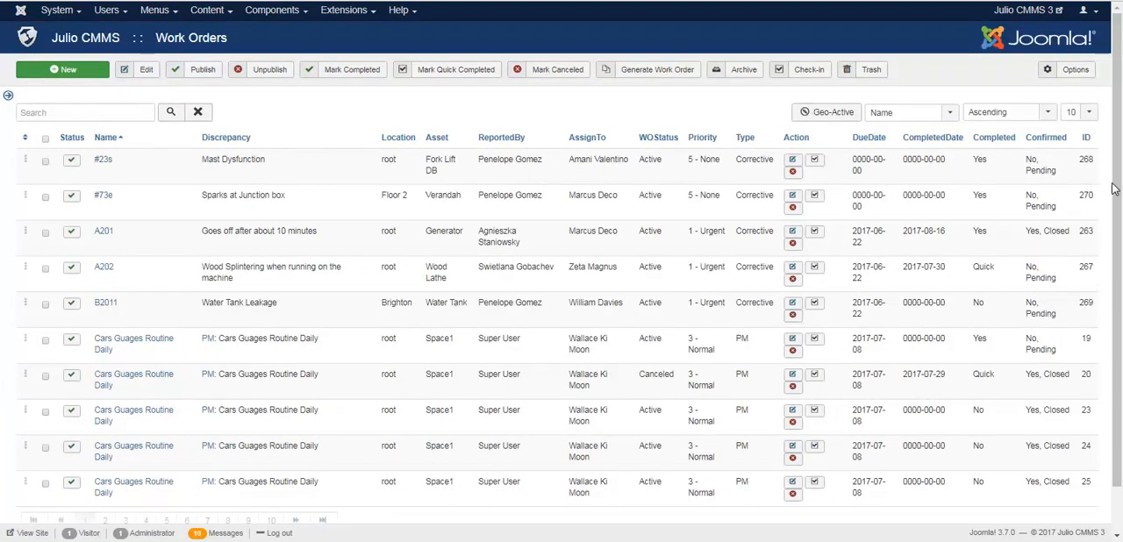
{"action": "scroll", "coordinate": [1120, 151], "scroll_direction": "down", "scroll_amount": 2}
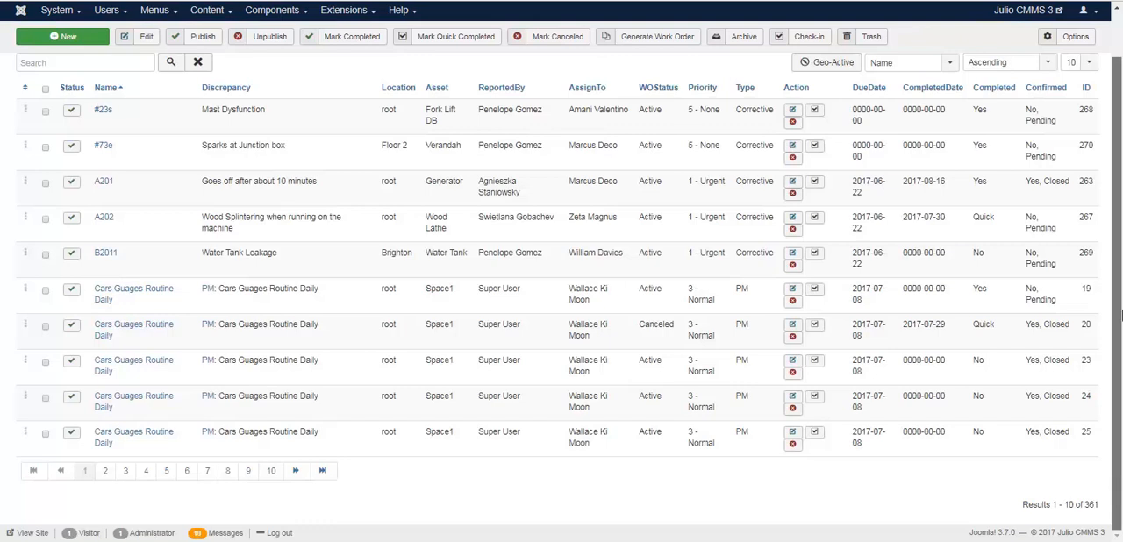
{"action": "left_click_drag", "start_coordinate": [1118, 488], "coordinate": [1122, 275]}
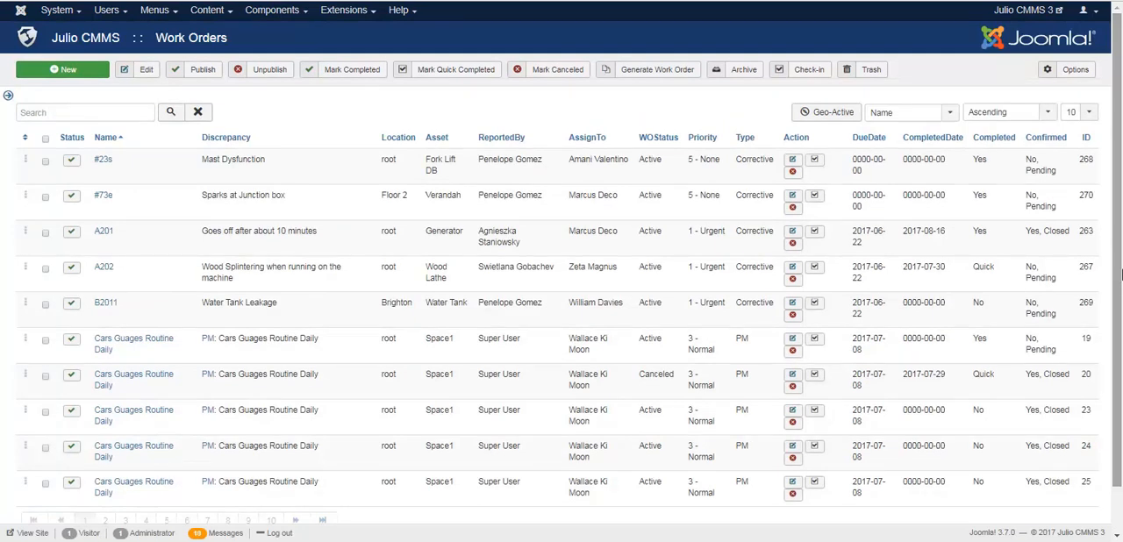
{"action": "left_click", "coordinate": [1074, 115]}
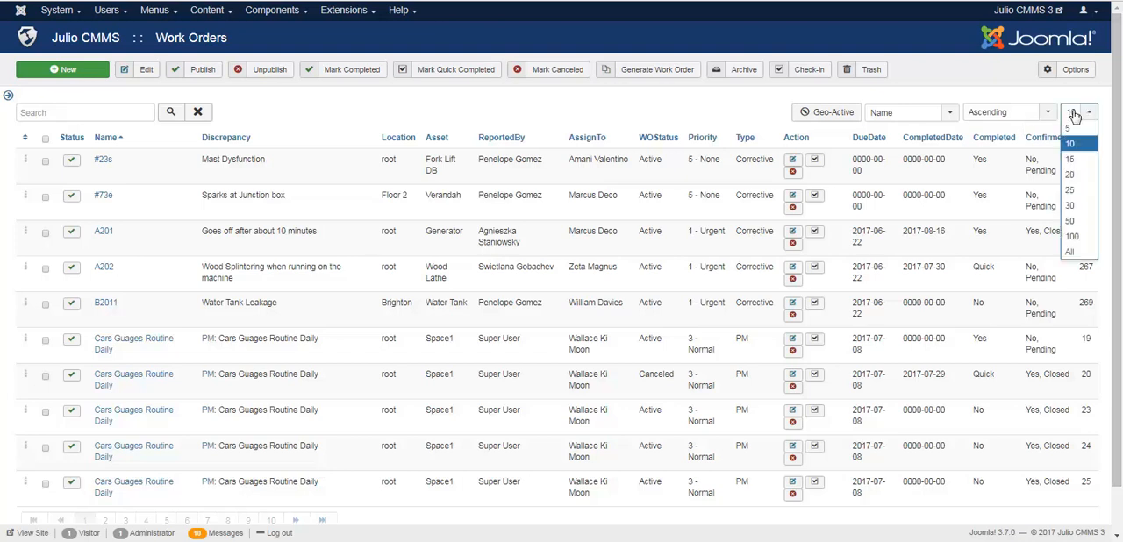
{"action": "left_click", "coordinate": [952, 228]}
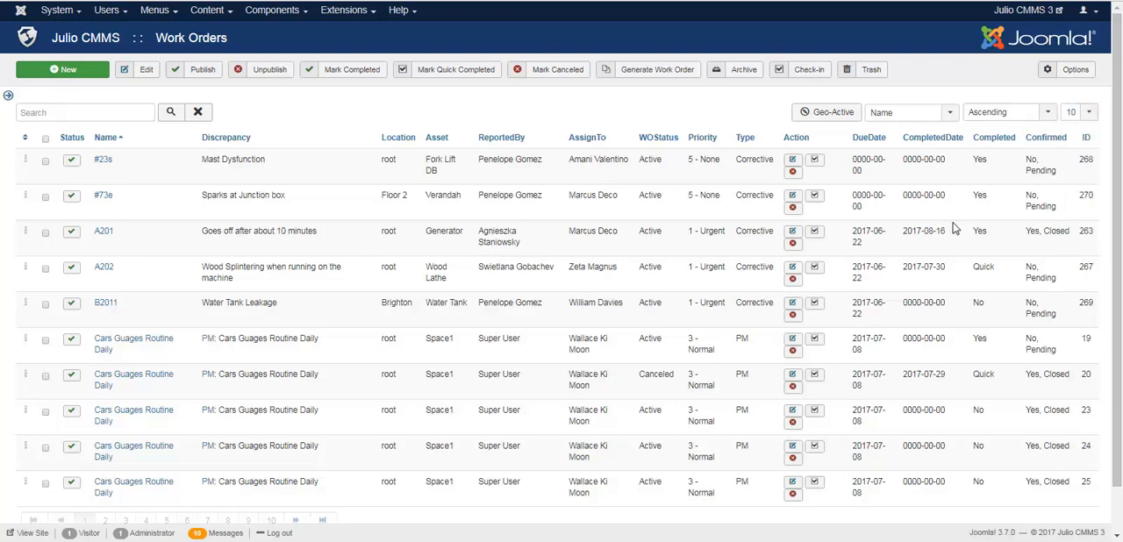
Step: Switch to the Geo-Active map with the sidebar shown and view the asset details at the East Block, Brighton and London markers
{"action": "left_click", "coordinate": [832, 114]}
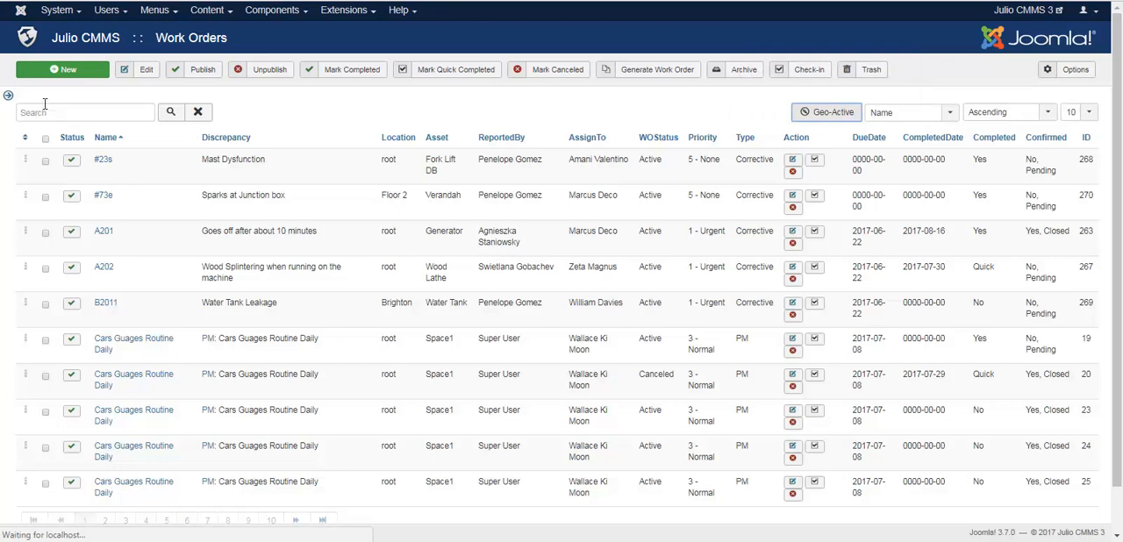
{"action": "left_click", "coordinate": [8, 95]}
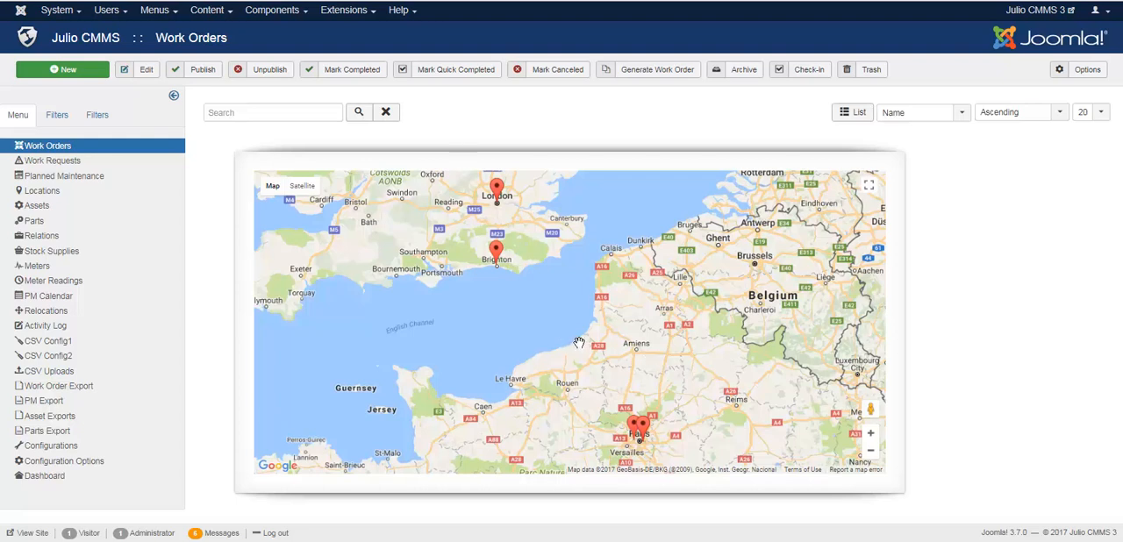
{"action": "mouse_move", "coordinate": [643, 433]}
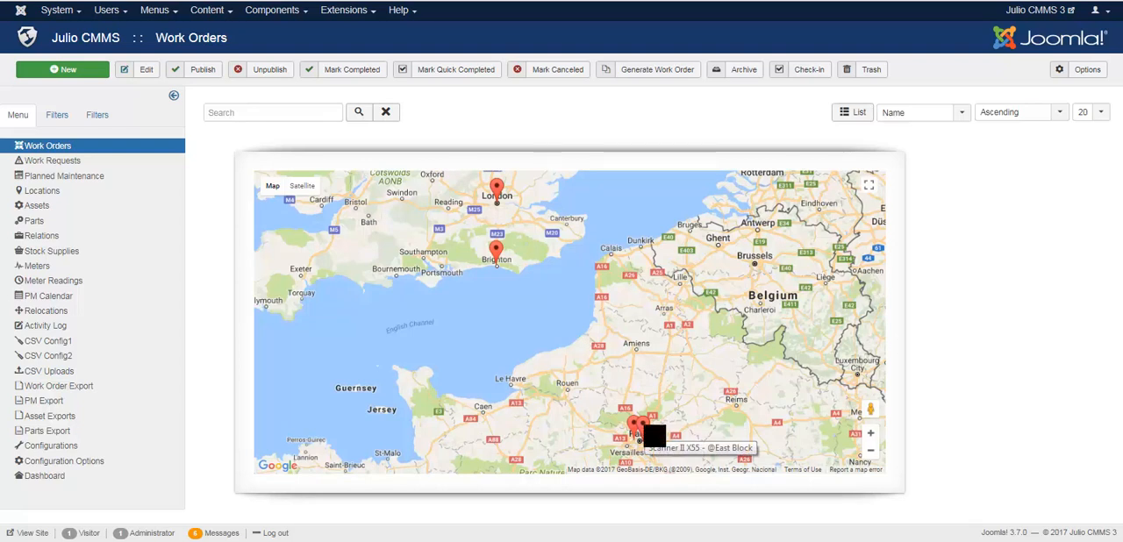
{"action": "left_click", "coordinate": [643, 430]}
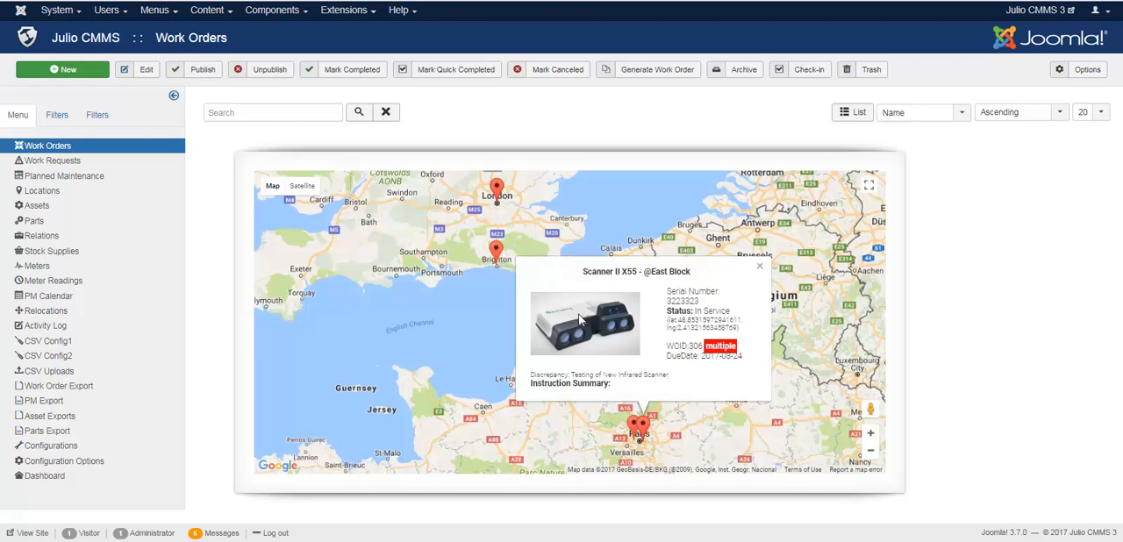
{"action": "left_click", "coordinate": [498, 255]}
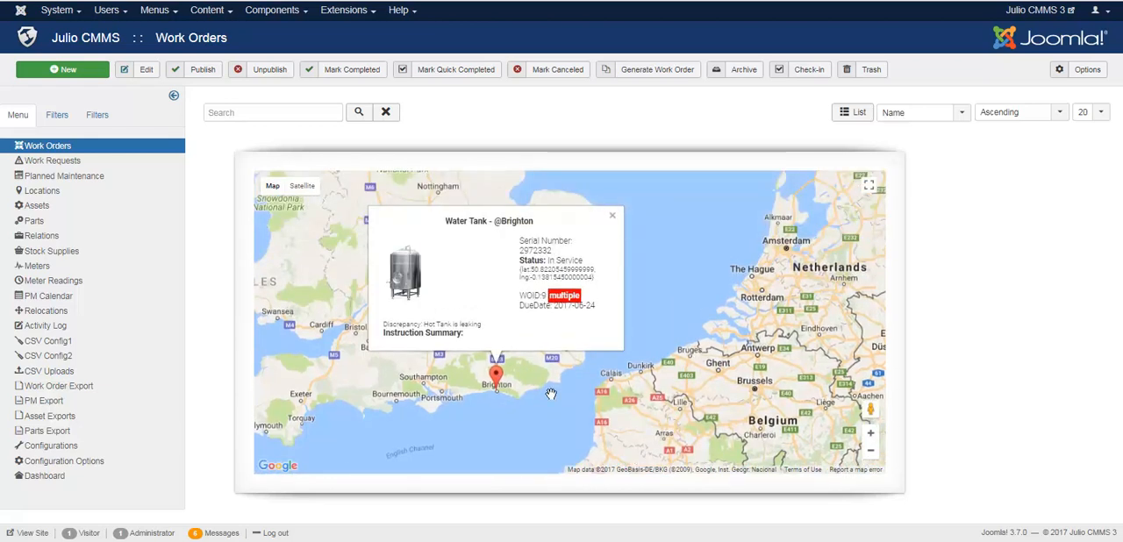
{"action": "left_click", "coordinate": [612, 218]}
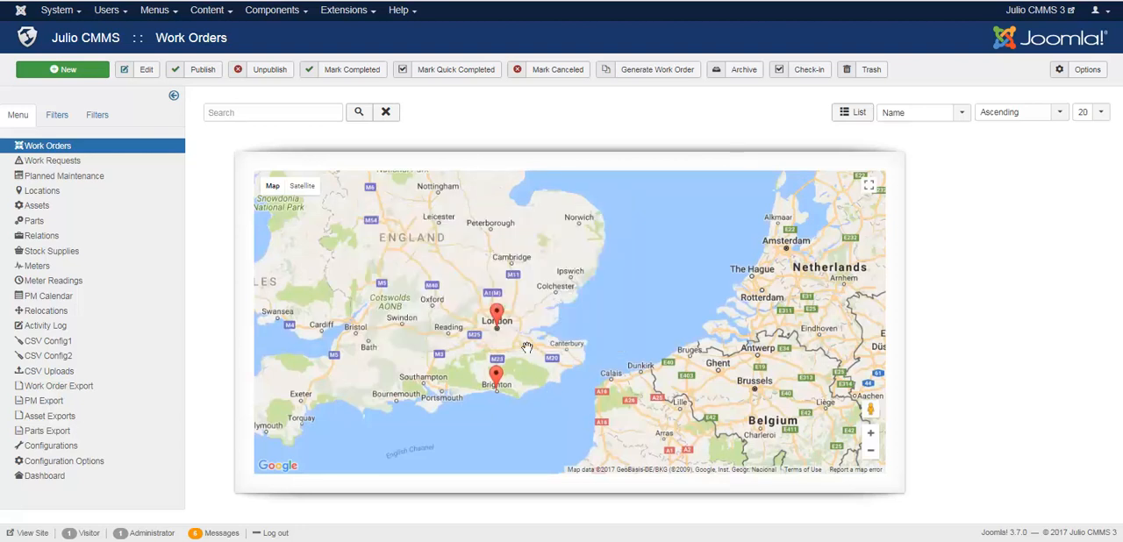
{"action": "left_click", "coordinate": [498, 314]}
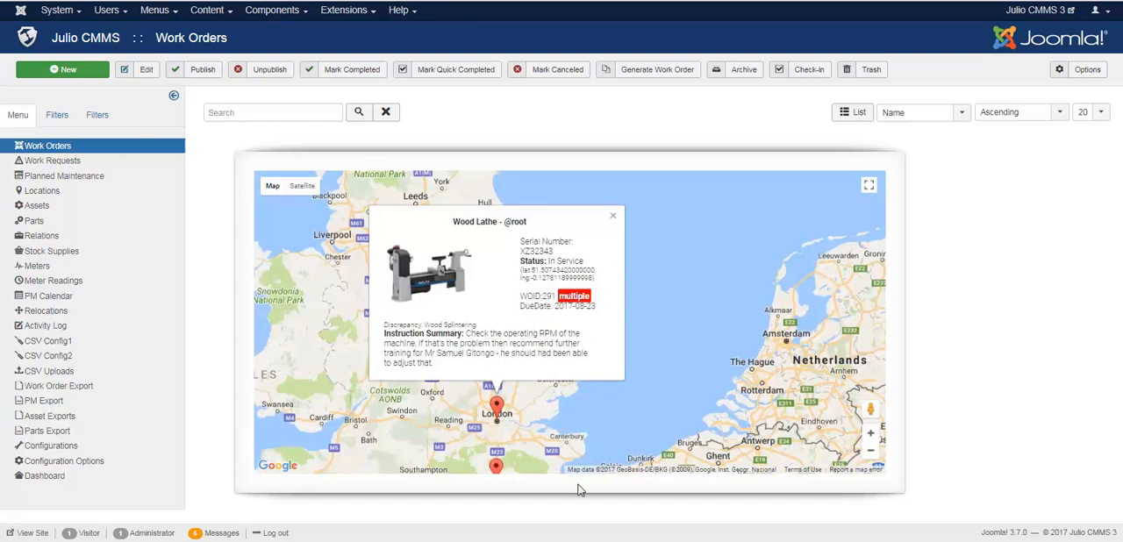
Step: Examine the two asset markers around Paris on the map at city level
{"action": "left_click_drag", "start_coordinate": [659, 401], "coordinate": [627, 302]}
{"action": "left_click_drag", "start_coordinate": [624, 399], "coordinate": [628, 288]}
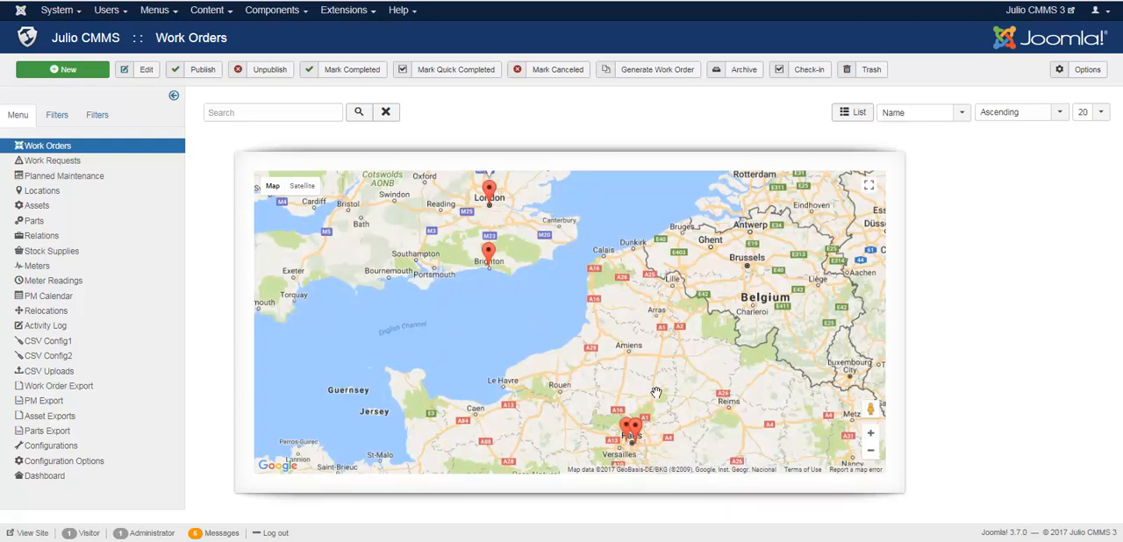
{"action": "left_click_drag", "start_coordinate": [649, 428], "coordinate": [606, 361]}
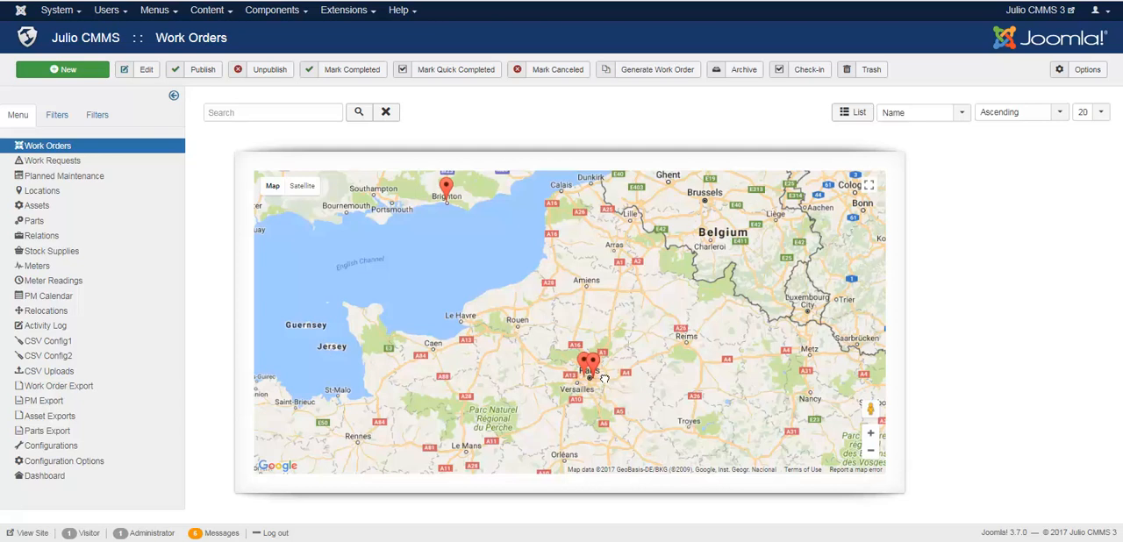
{"action": "scroll", "coordinate": [605, 379], "scroll_direction": "up", "scroll_amount": 1}
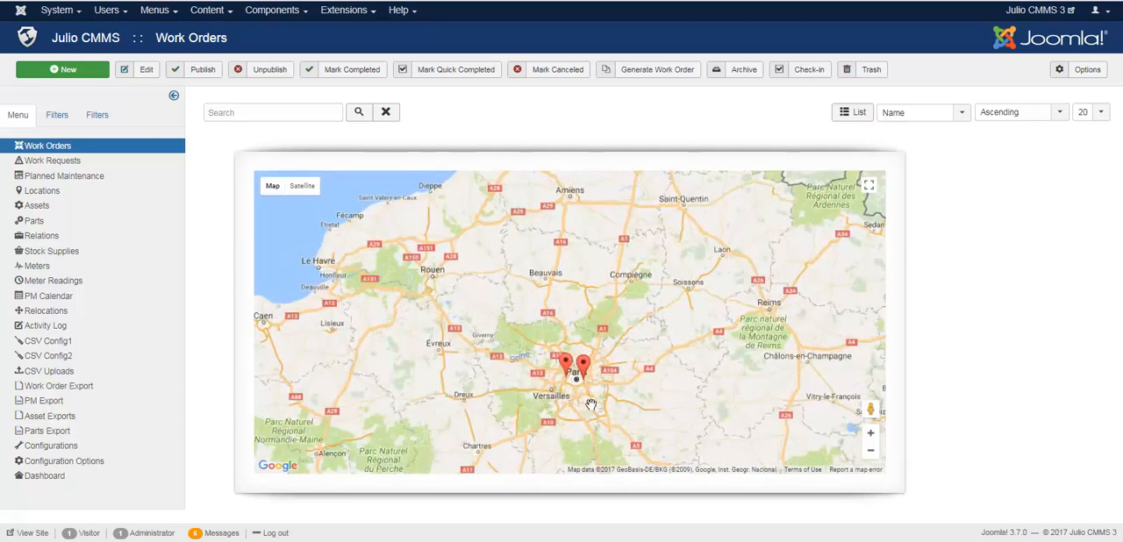
{"action": "scroll", "coordinate": [592, 407], "scroll_direction": "up", "scroll_amount": 1}
{"action": "scroll", "coordinate": [583, 399], "scroll_direction": "up", "scroll_amount": 1}
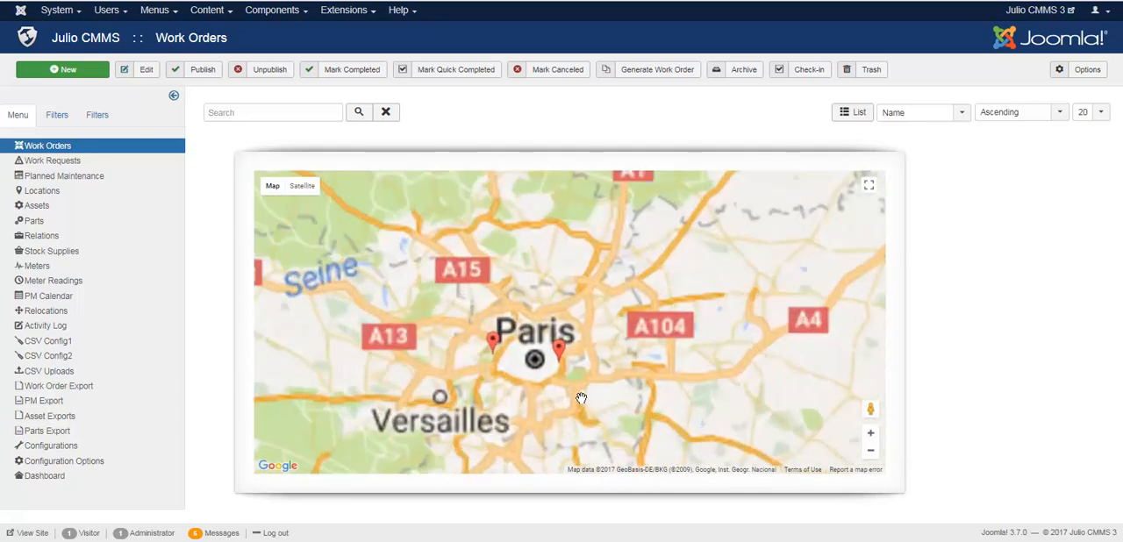
{"action": "scroll", "coordinate": [548, 381], "scroll_direction": "up", "scroll_amount": 1}
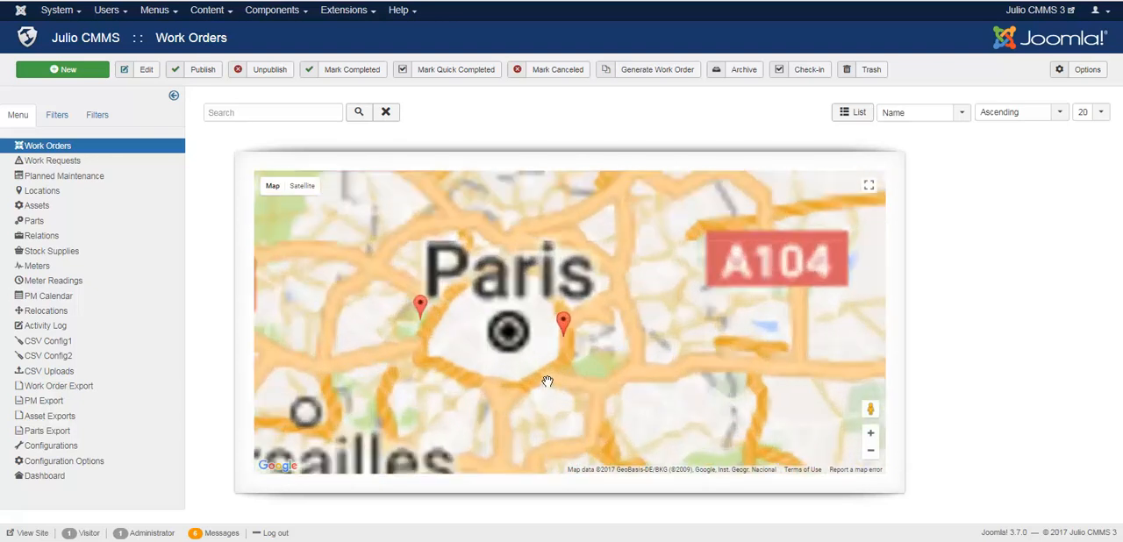
{"action": "scroll", "coordinate": [547, 381], "scroll_direction": "up", "scroll_amount": 1}
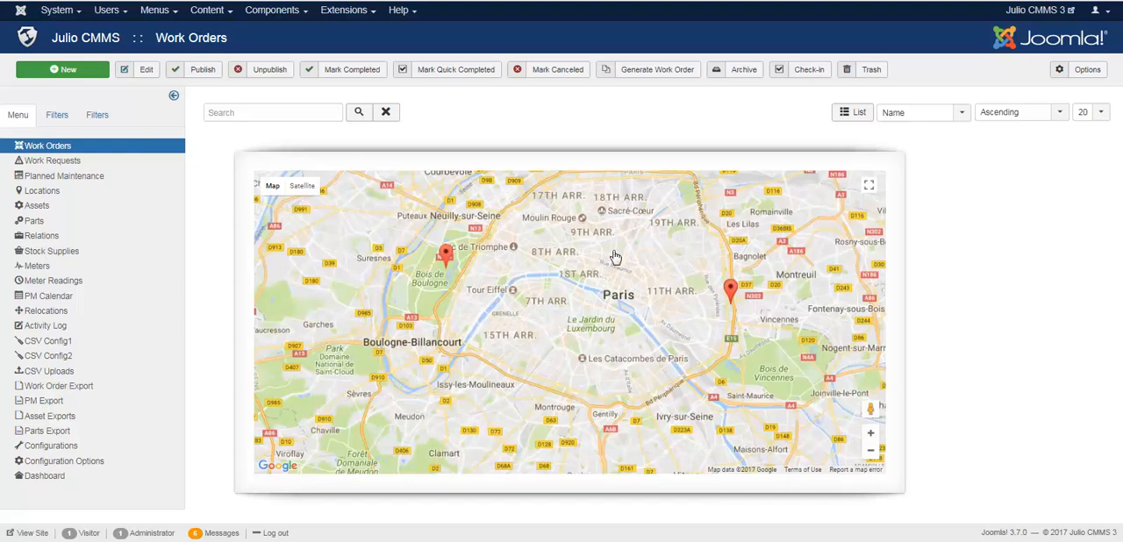
Step: Return the work orders from the map to the list view
{"action": "left_click", "coordinate": [852, 112]}
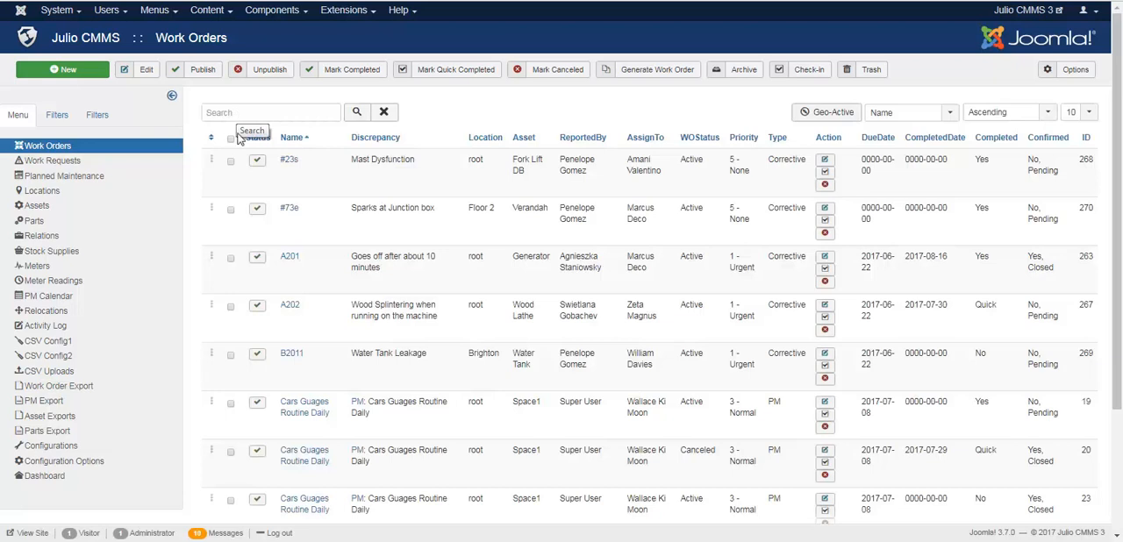
{"action": "left_click", "coordinate": [231, 260]}
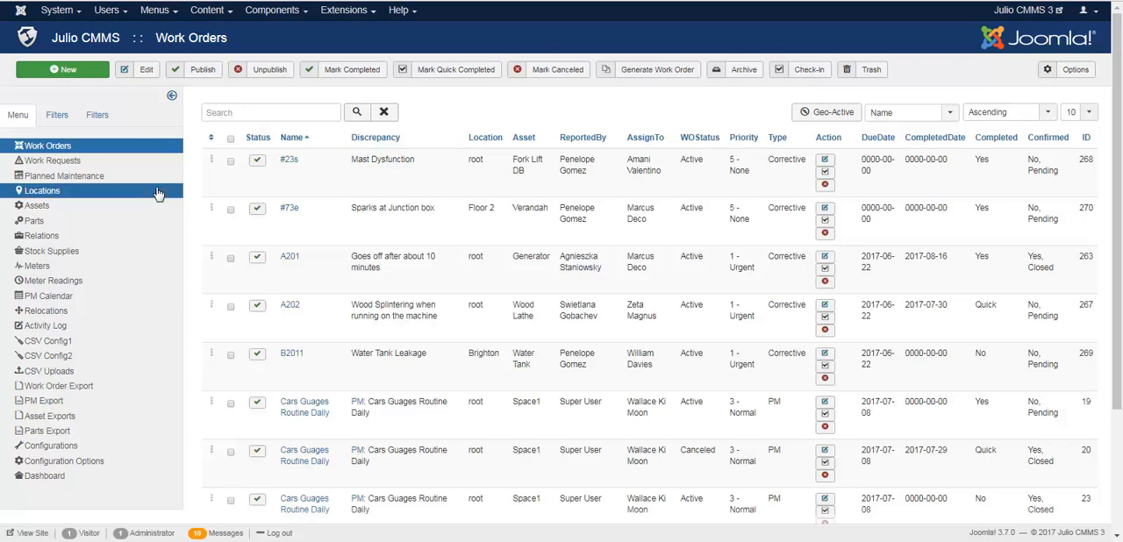
Step: Open the Work Requests list and select the "Unusual Vibration" request E248 for the hand drill
{"action": "left_click", "coordinate": [124, 166]}
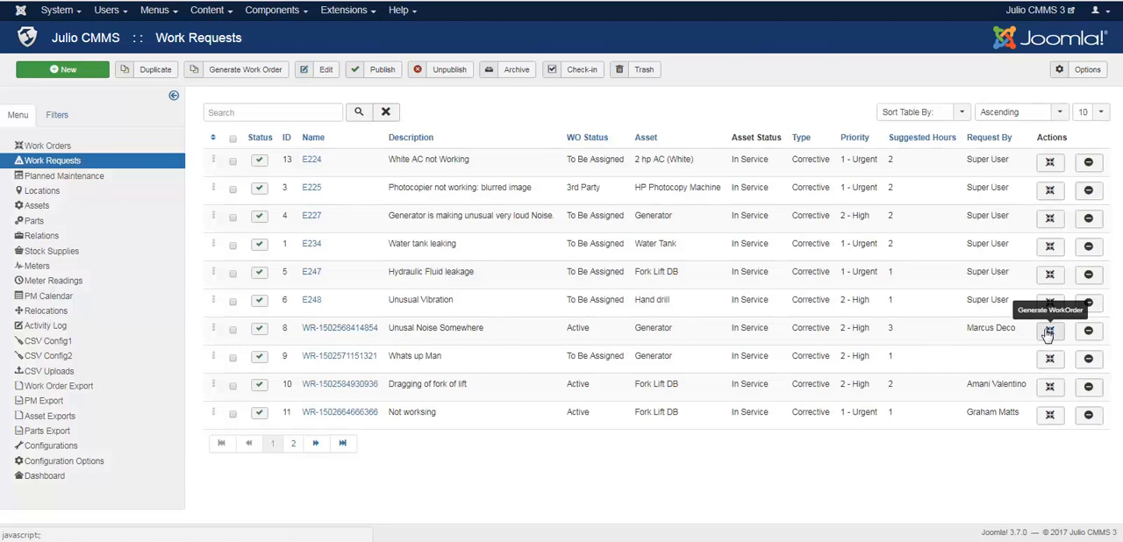
{"action": "left_click", "coordinate": [234, 304]}
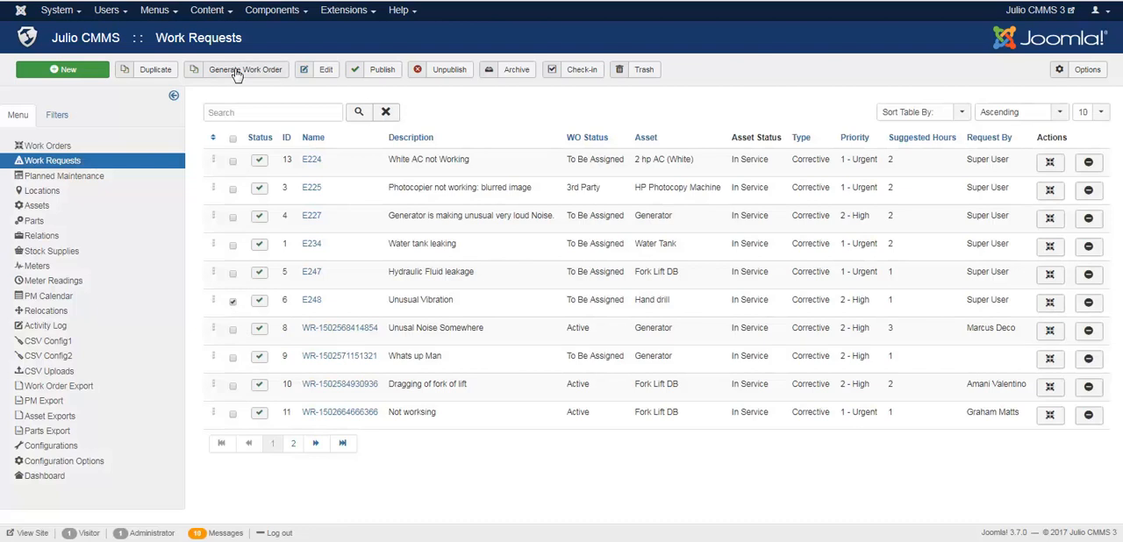
Step: View the Planned Maintenance list and start a new work order from the Work Orders list
{"action": "left_click", "coordinate": [108, 181]}
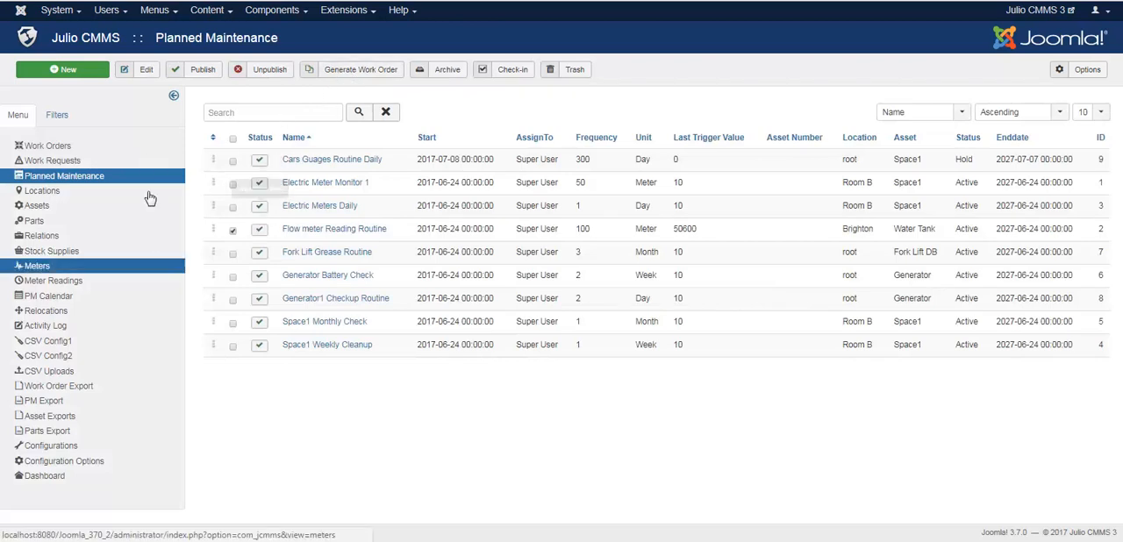
{"action": "left_click", "coordinate": [131, 149]}
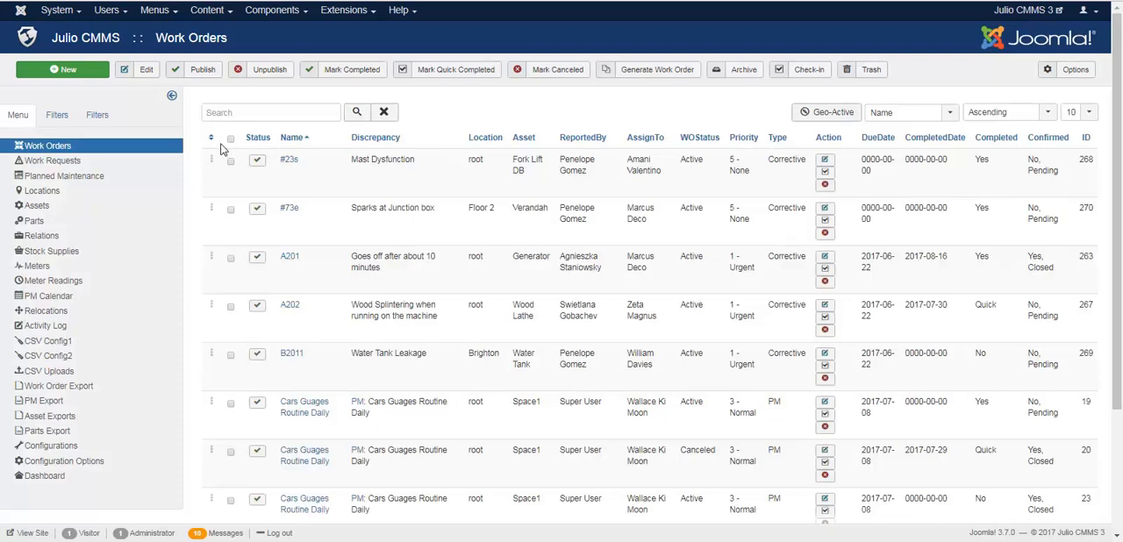
{"action": "left_click", "coordinate": [86, 73]}
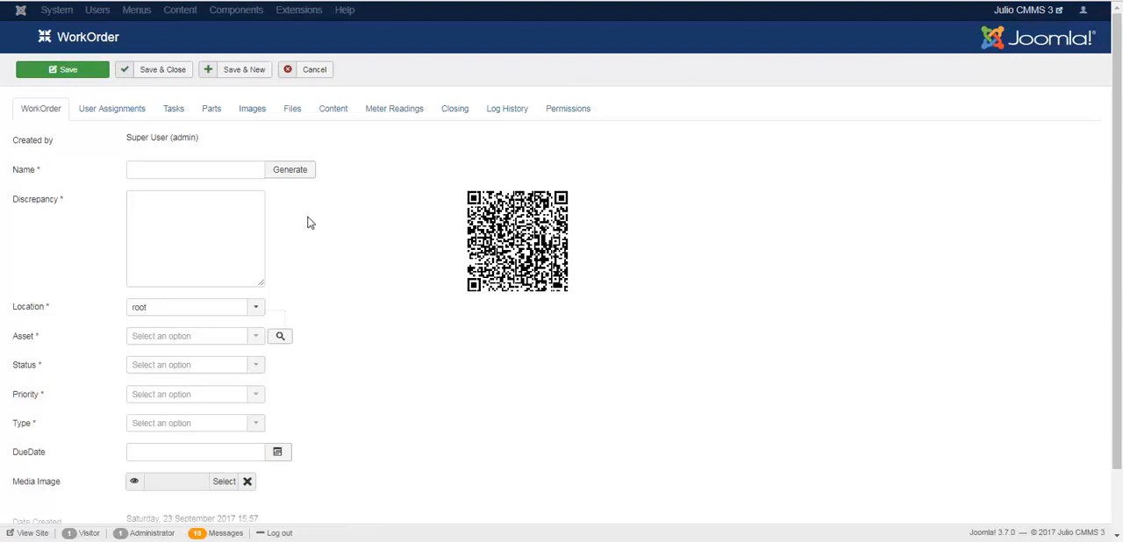
Step: Generate a name for the work order and enter "Something is not working." as its discrepancy
{"action": "left_click", "coordinate": [220, 172]}
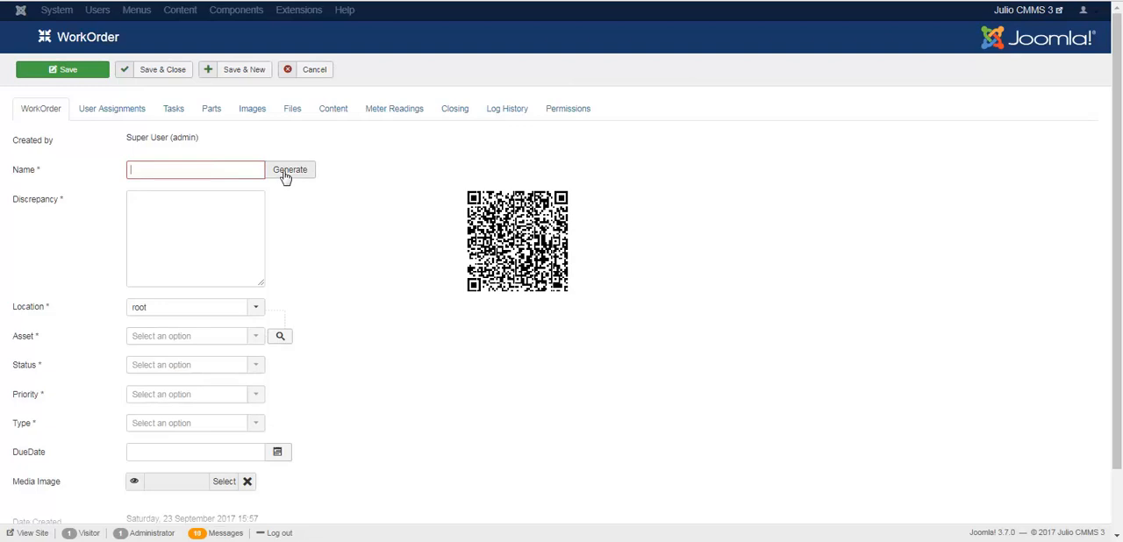
{"action": "left_click", "coordinate": [284, 172]}
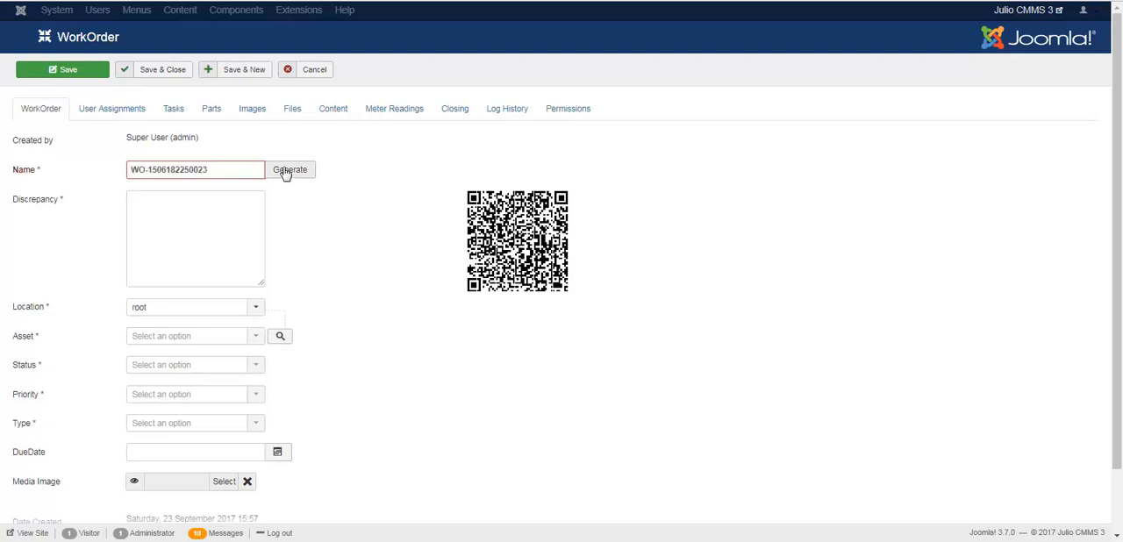
{"action": "left_click", "coordinate": [231, 221]}
{"action": "type", "text": "Something is not working."}
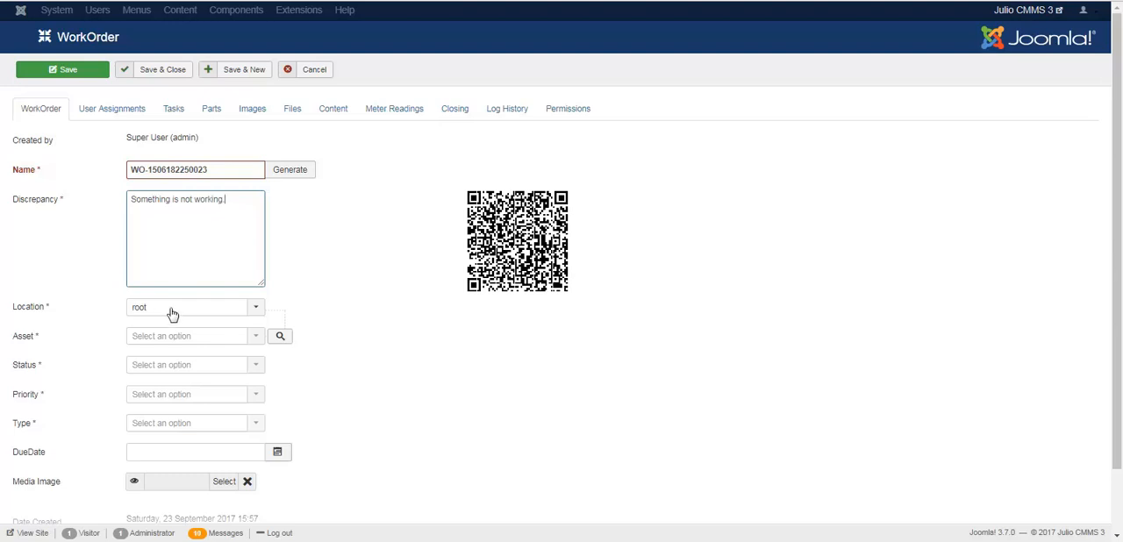
Step: Set the work order's location to Mansfield Outpost and its asset to Scanner II X55
{"action": "left_click", "coordinate": [233, 314]}
{"action": "left_click", "coordinate": [234, 314]}
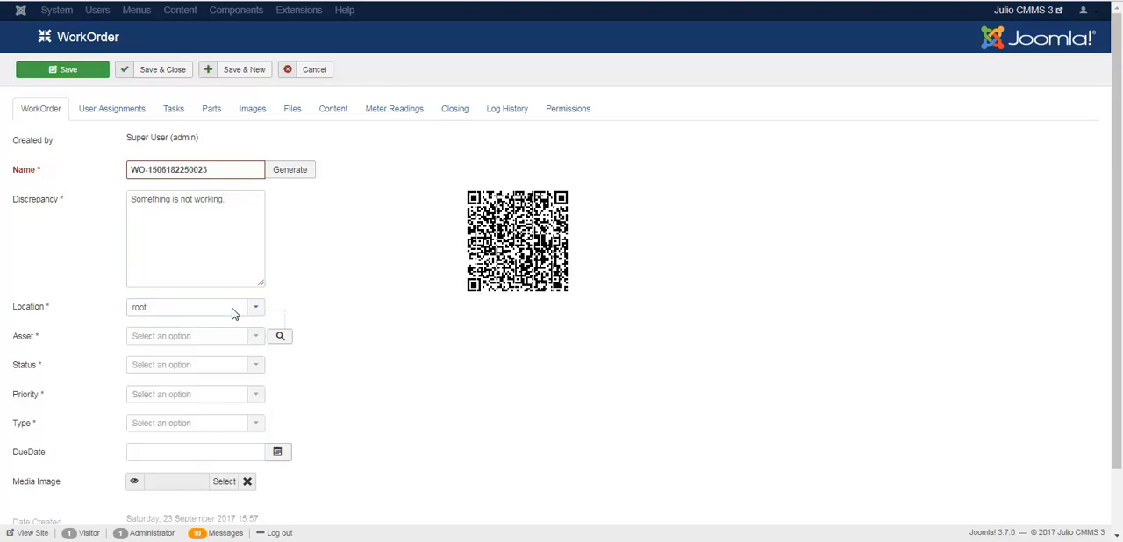
{"action": "left_click", "coordinate": [234, 314]}
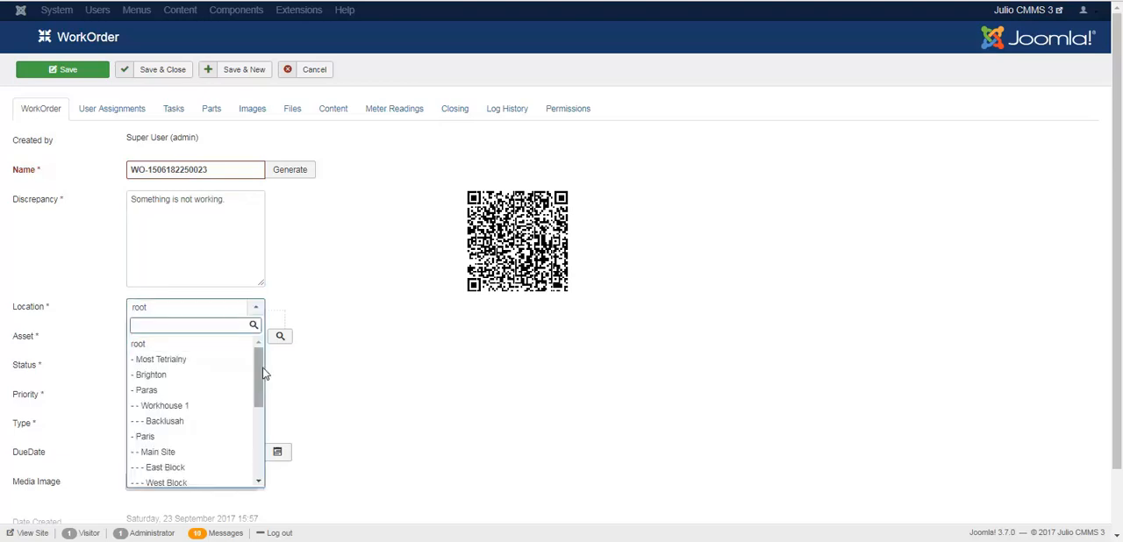
{"action": "scroll", "coordinate": [255, 421], "scroll_direction": "down", "scroll_amount": 3}
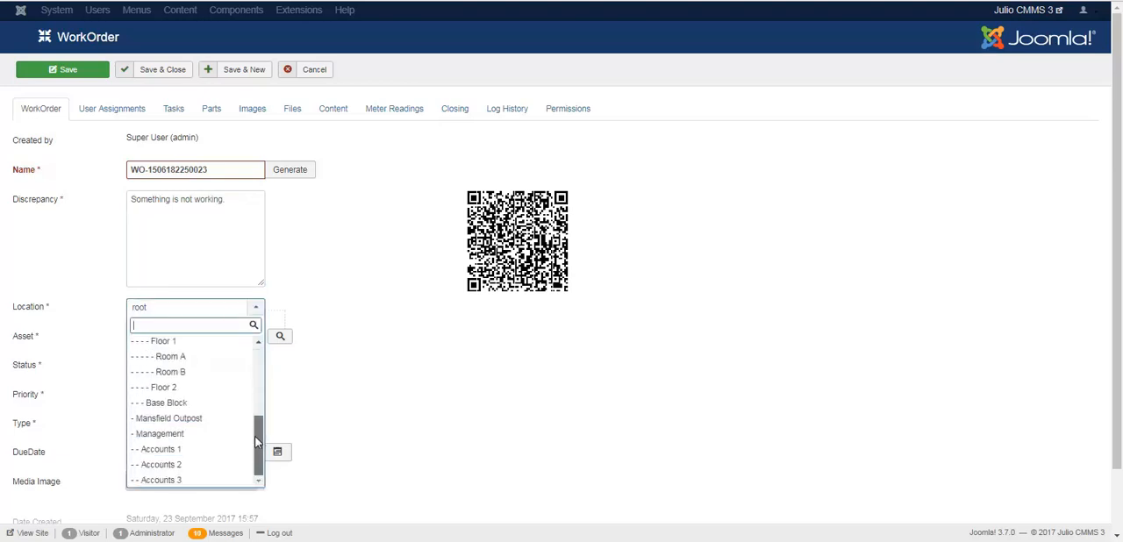
{"action": "scroll", "coordinate": [256, 443], "scroll_direction": "up", "scroll_amount": 3}
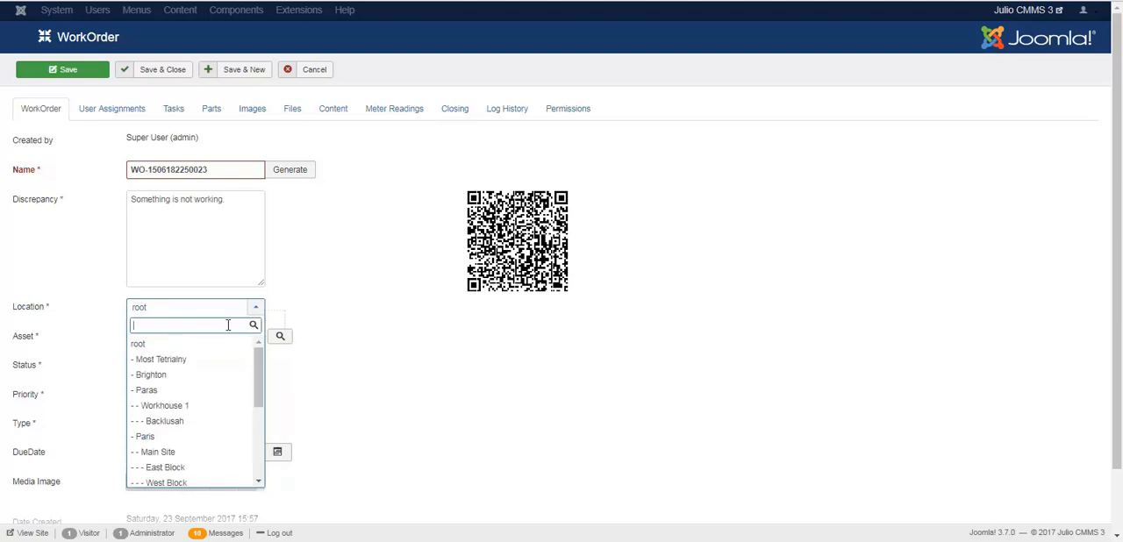
{"action": "type", "text": "ma"}
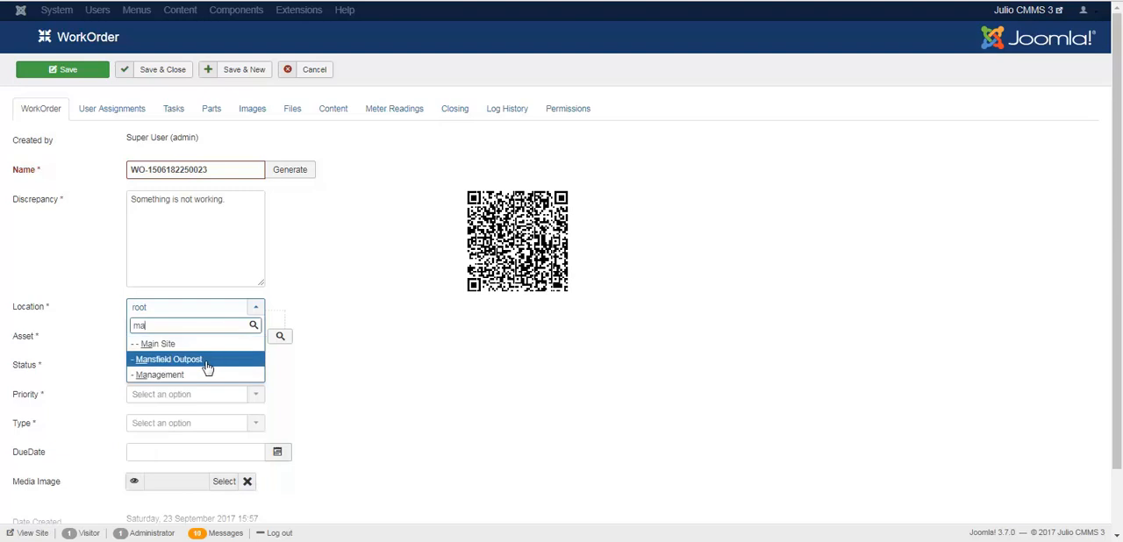
{"action": "left_click", "coordinate": [207, 365]}
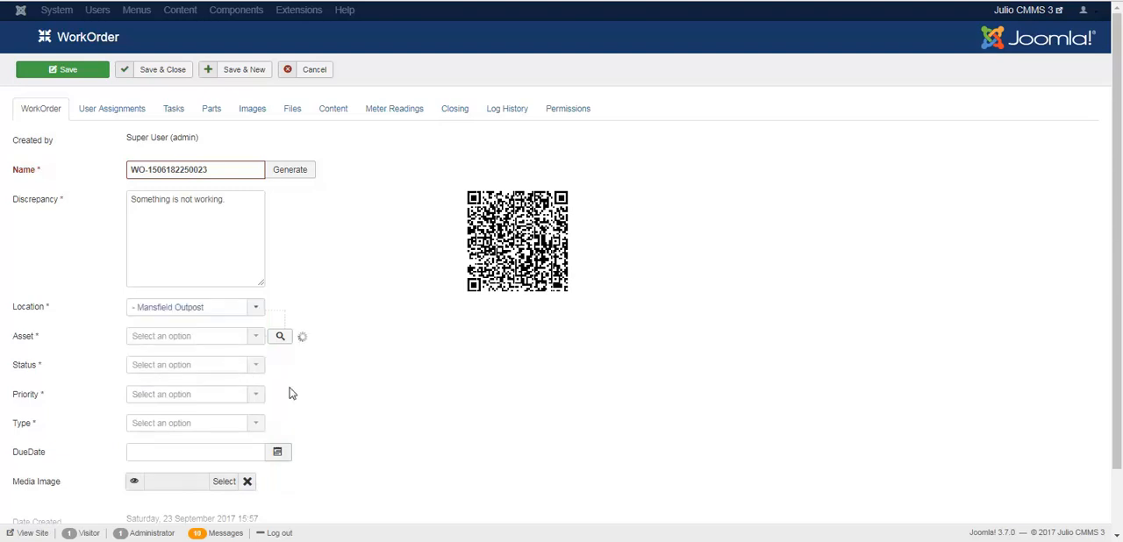
{"action": "left_click", "coordinate": [248, 338]}
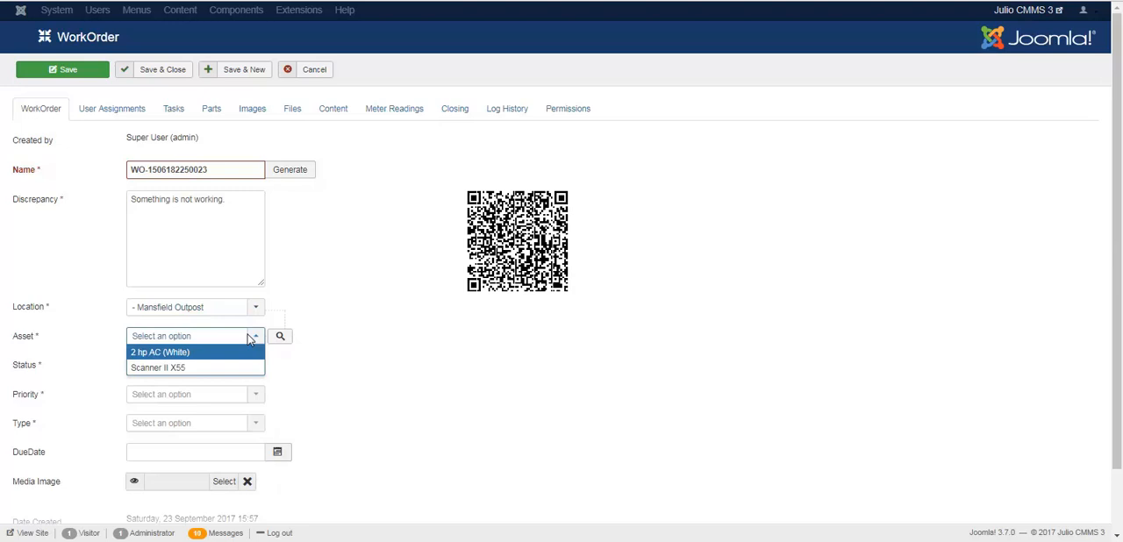
{"action": "left_click", "coordinate": [213, 369]}
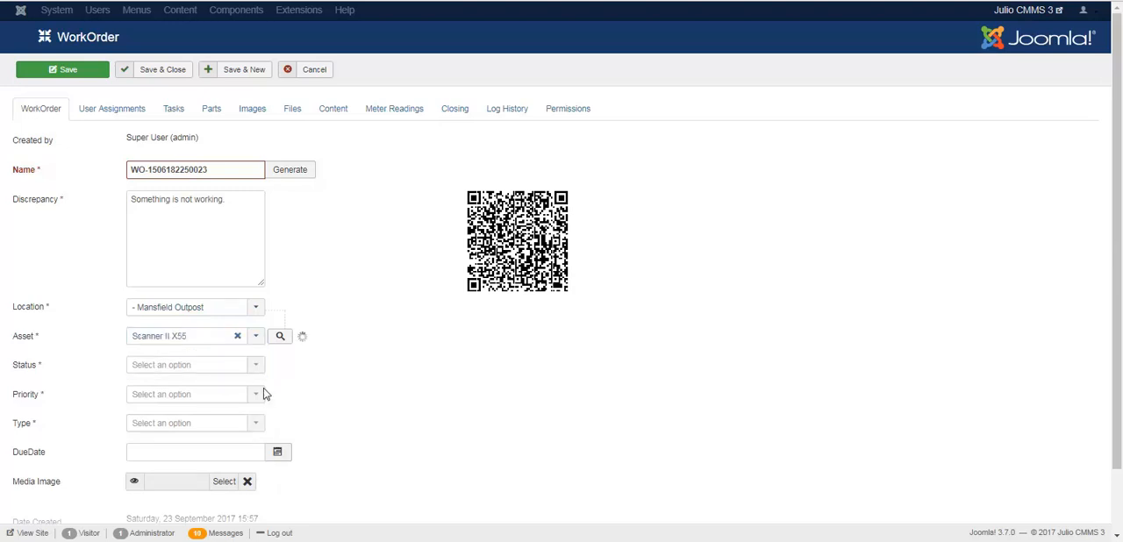
Step: Take the Scanner II X55 asset offline and put it back in service
{"action": "mouse_move", "coordinate": [421, 387]}
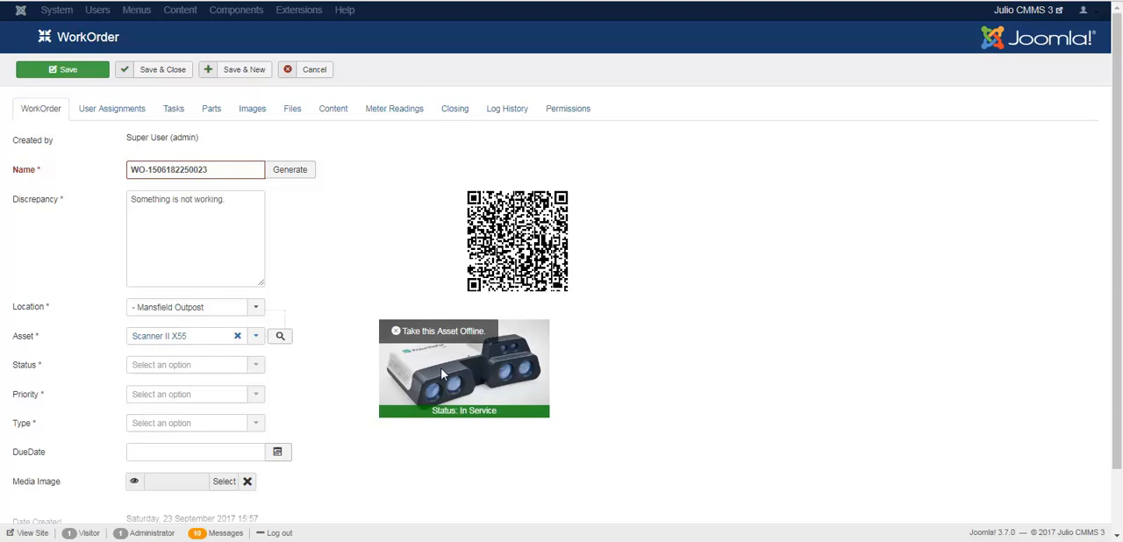
{"action": "left_click", "coordinate": [438, 331]}
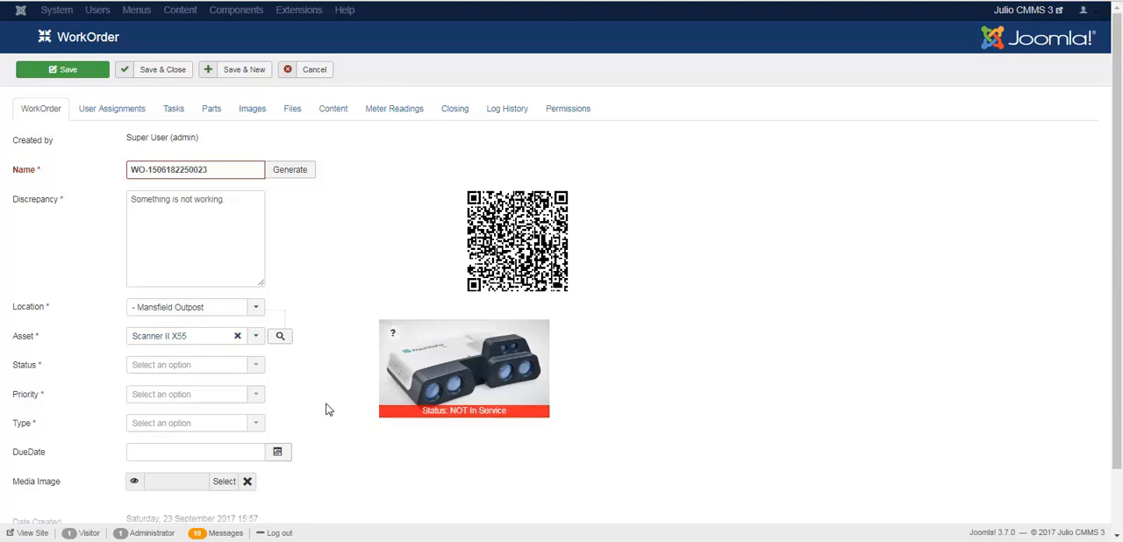
{"action": "left_click", "coordinate": [410, 373]}
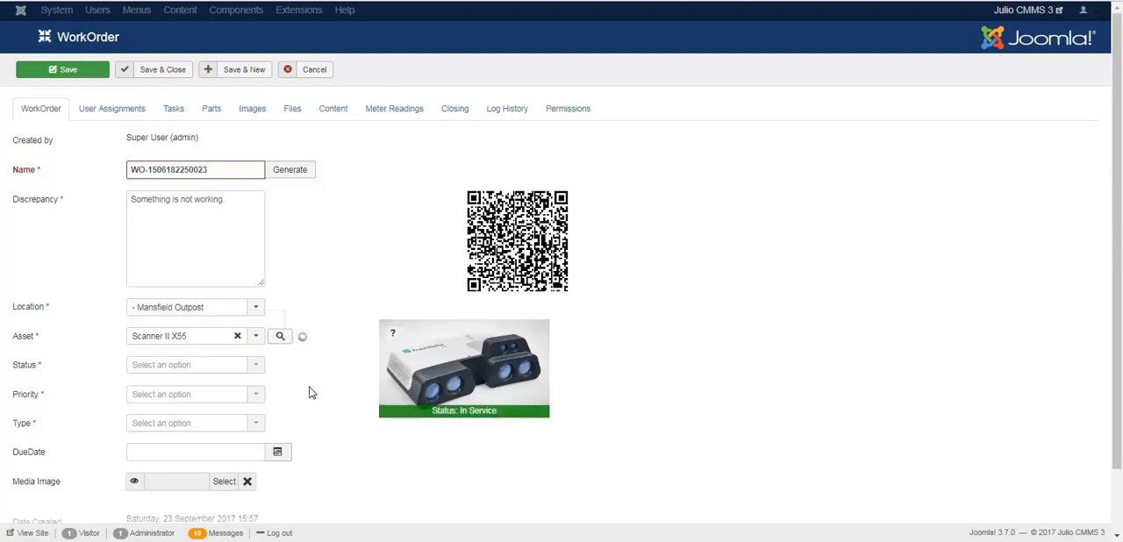
Step: Clear the scanner asset, set the location to root and choose Wood Lathe as the asset
{"action": "left_click", "coordinate": [237, 337]}
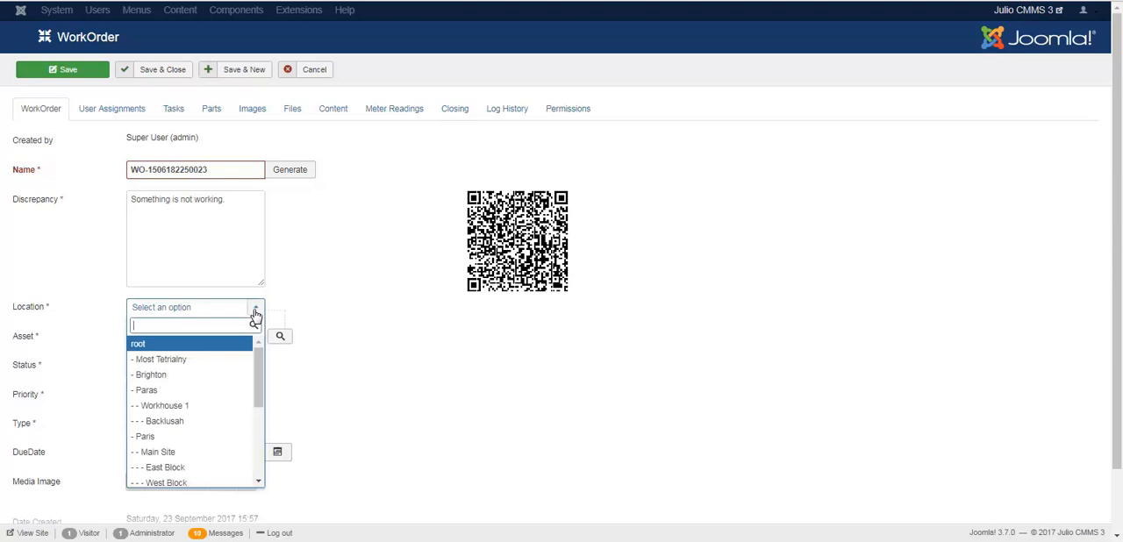
{"action": "left_click", "coordinate": [206, 346]}
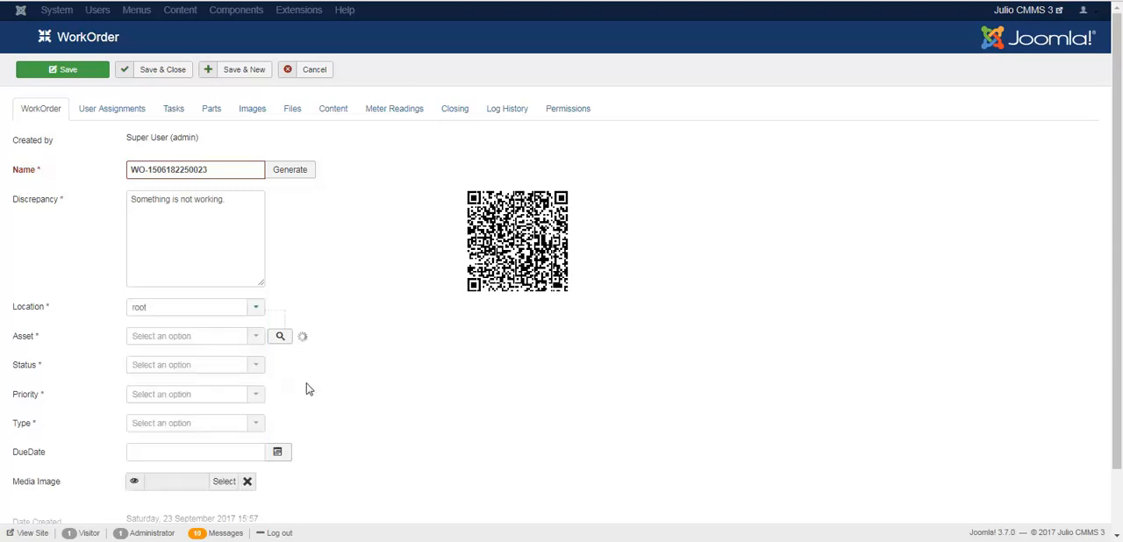
{"action": "left_click", "coordinate": [246, 344]}
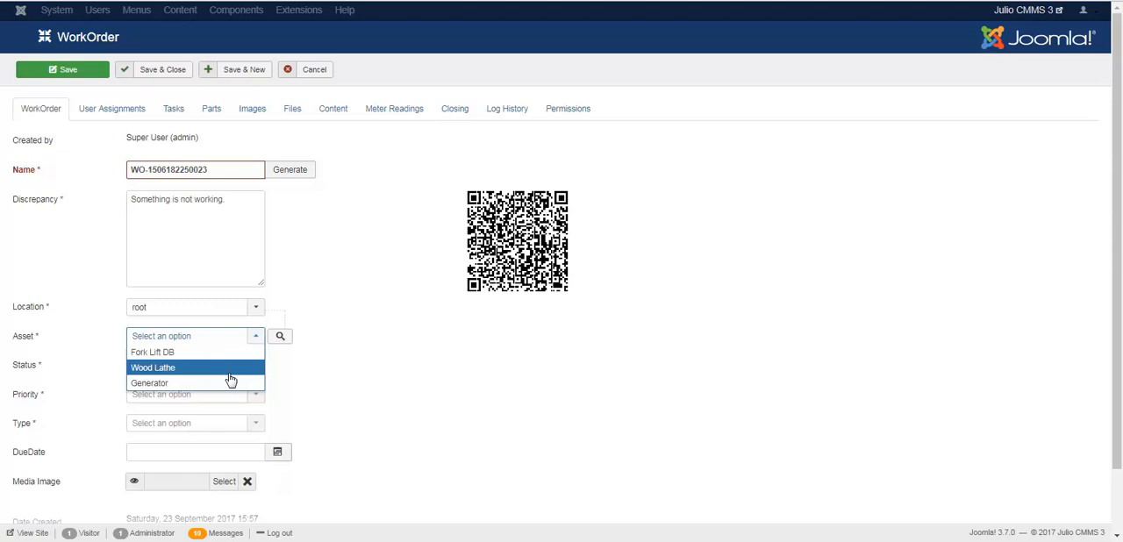
{"action": "left_click", "coordinate": [229, 374]}
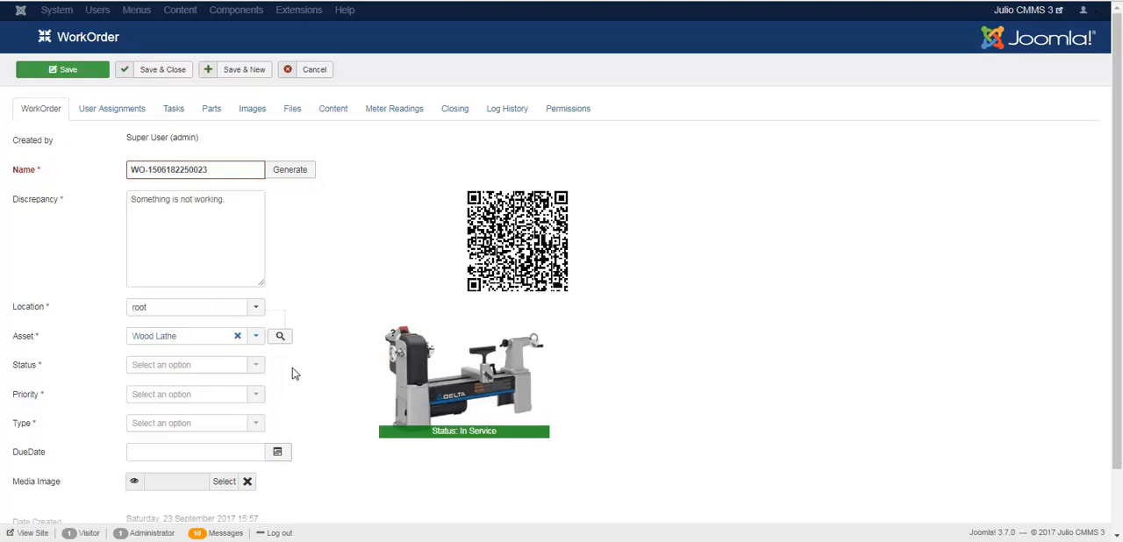
Step: Set the location to Main Site and view the assets offered for it
{"action": "mouse_move", "coordinate": [406, 392]}
{"action": "left_click", "coordinate": [250, 313]}
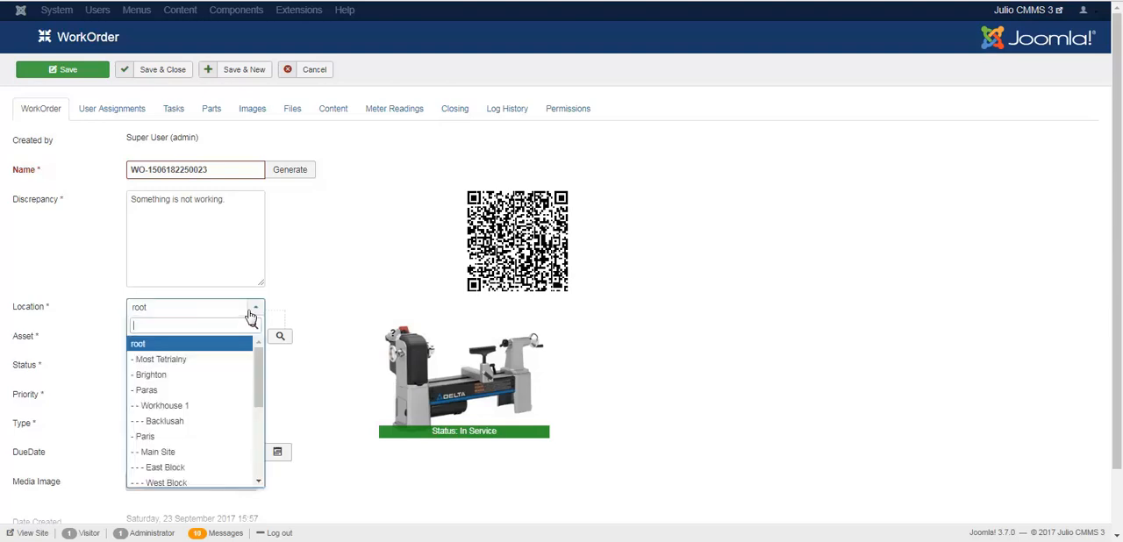
{"action": "left_click", "coordinate": [216, 452]}
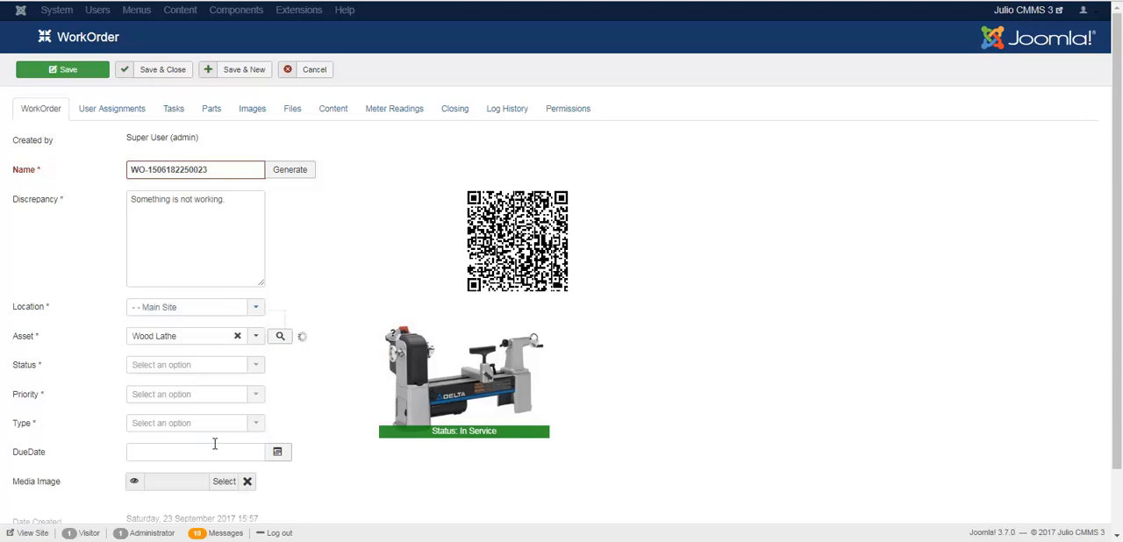
{"action": "left_click", "coordinate": [221, 342]}
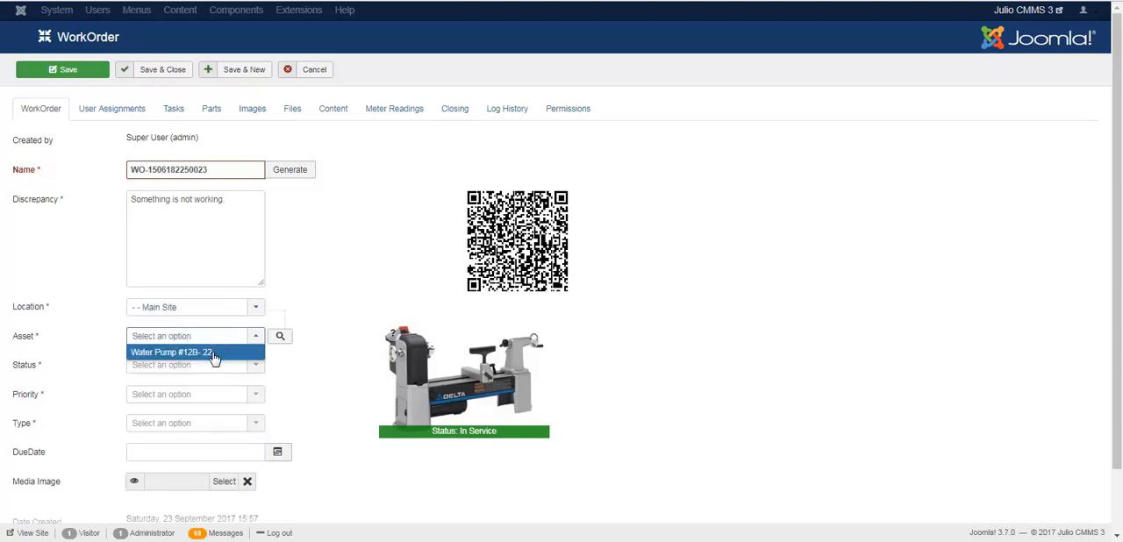
{"action": "left_click", "coordinate": [281, 309]}
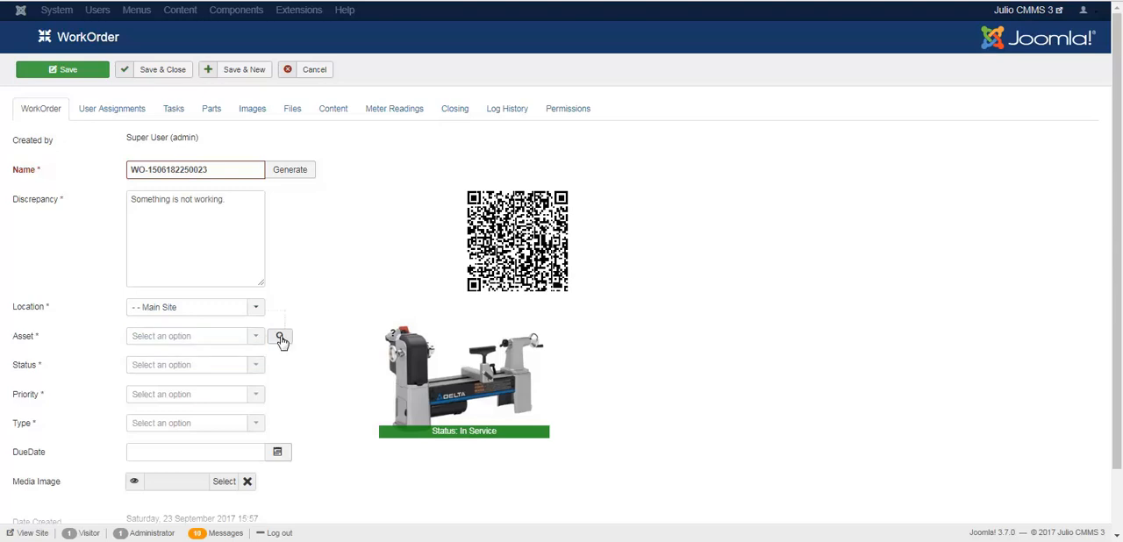
Step: Assign the Generator asset to the work order through the asset search dialog
{"action": "left_click", "coordinate": [281, 338]}
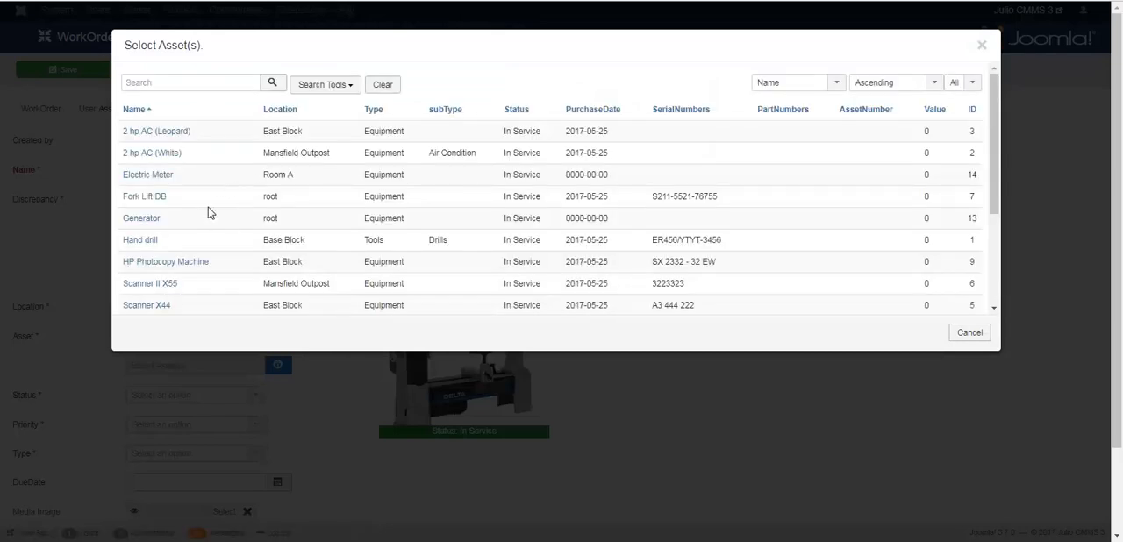
{"action": "left_click", "coordinate": [142, 219]}
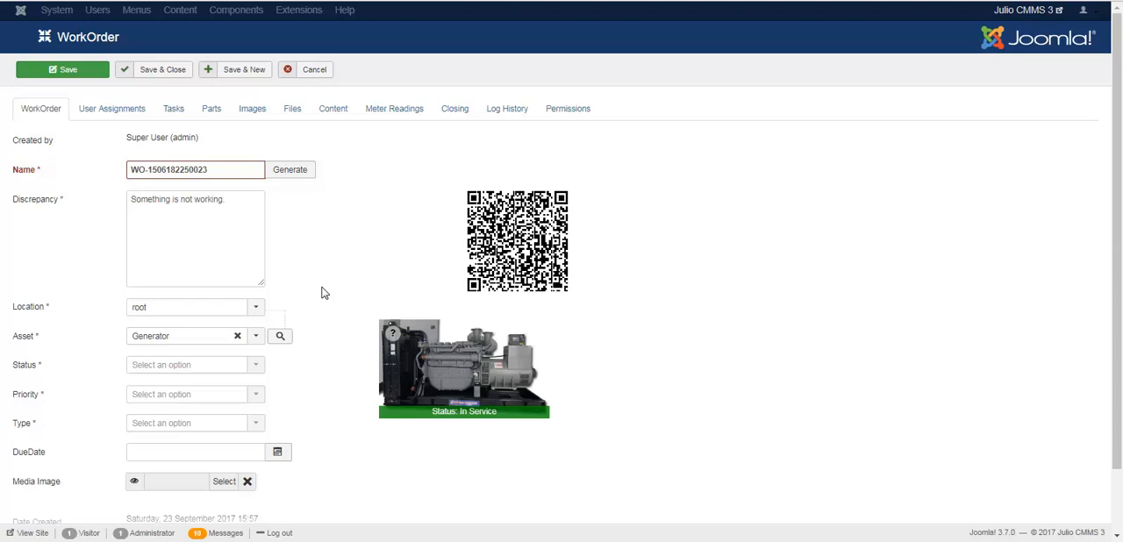
Step: Examine the location, status and asset type filter options in the asset selection dialog
{"action": "left_click", "coordinate": [280, 338]}
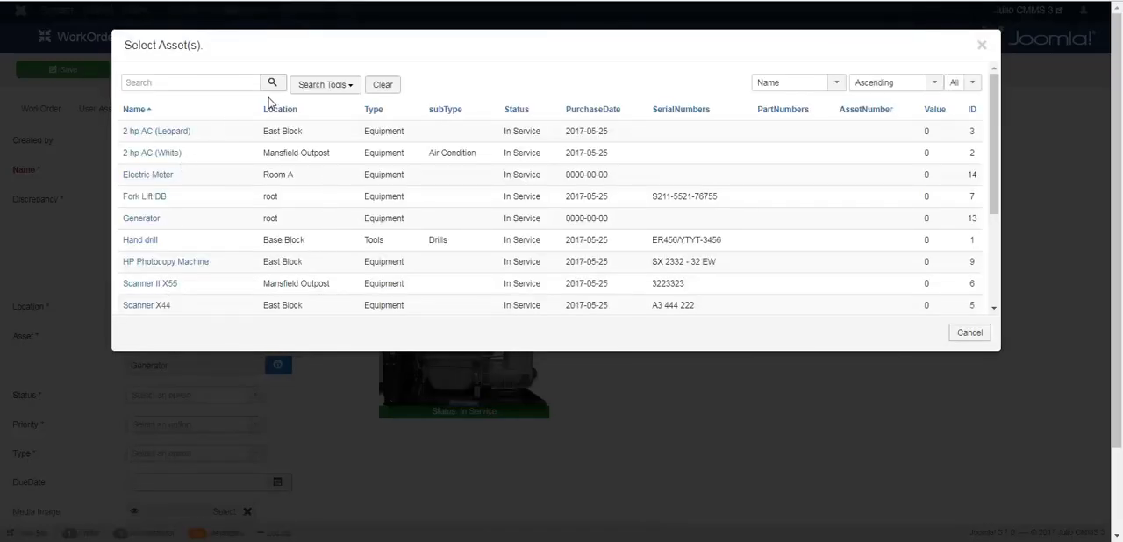
{"action": "left_click", "coordinate": [336, 88]}
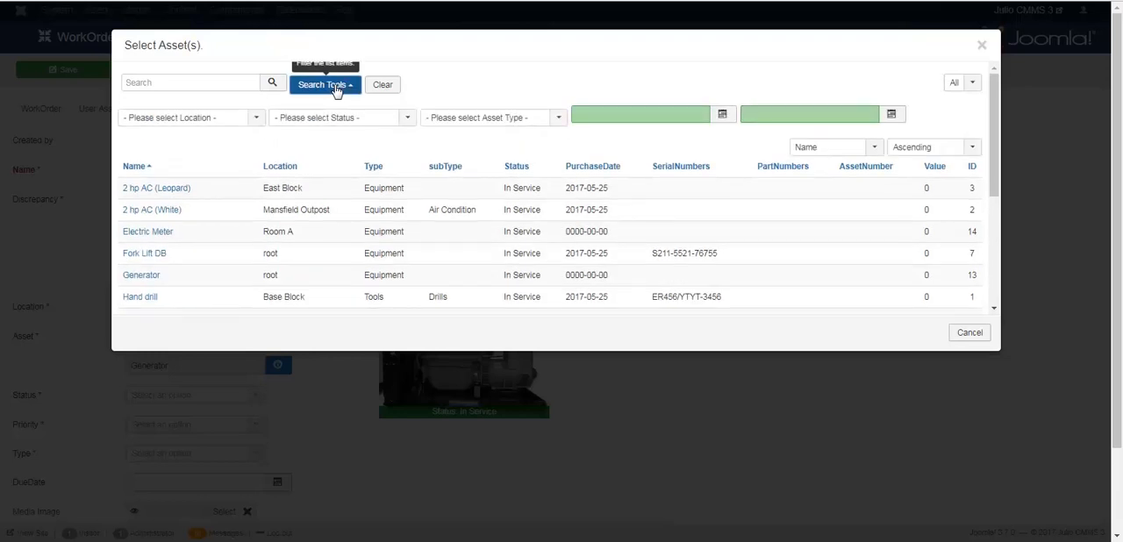
{"action": "left_click", "coordinate": [235, 128]}
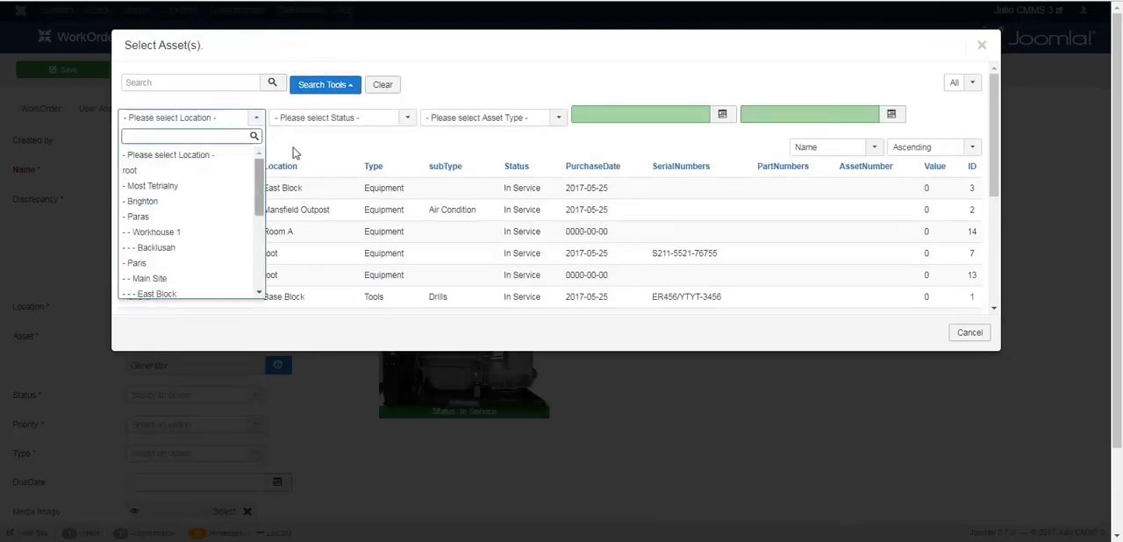
{"action": "left_click", "coordinate": [322, 146]}
{"action": "left_click", "coordinate": [336, 123]}
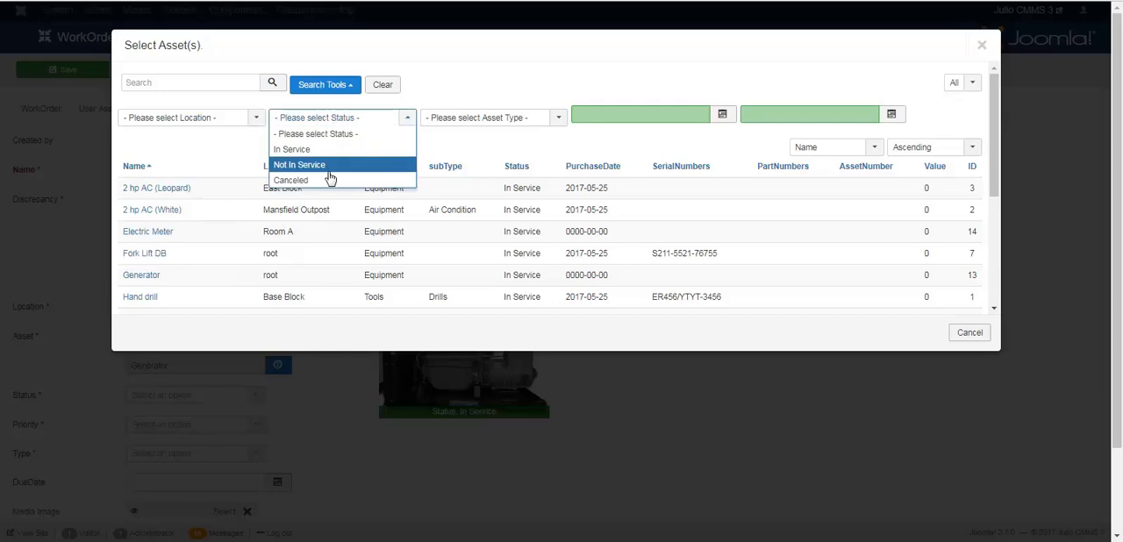
{"action": "left_click", "coordinate": [449, 151]}
{"action": "left_click", "coordinate": [476, 121]}
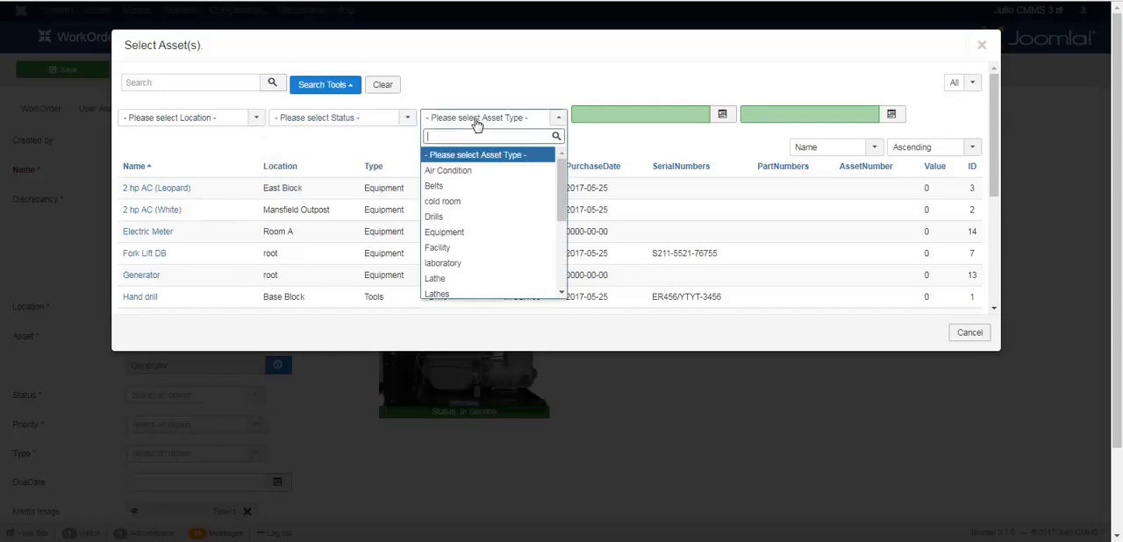
{"action": "scroll", "coordinate": [565, 170], "scroll_direction": "down", "scroll_amount": 2}
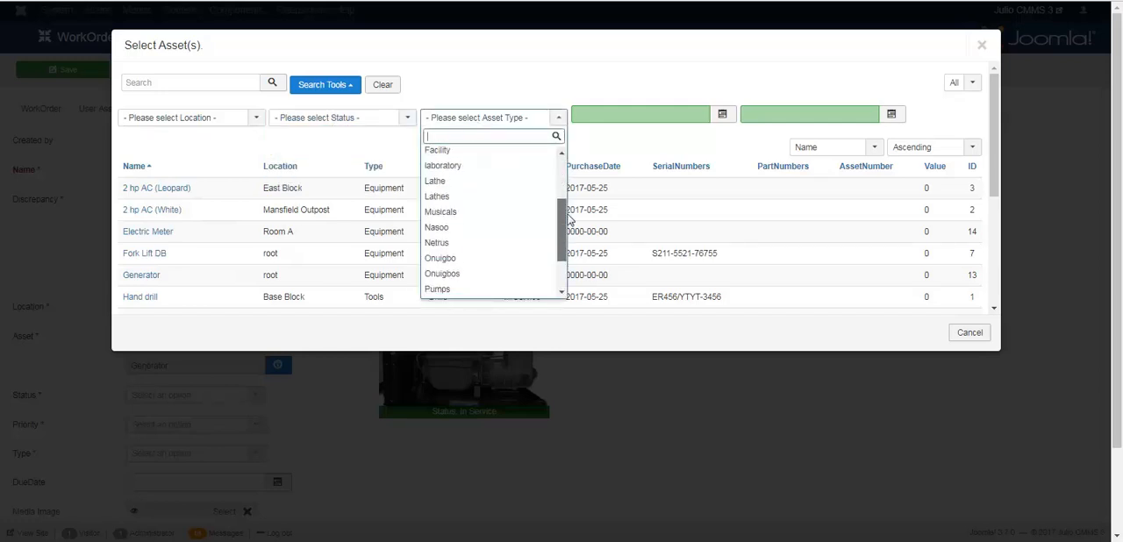
{"action": "left_click", "coordinate": [594, 142]}
Step: View the two purchase date filter calendars in the asset selection dialog and close it without picking an asset
{"action": "left_click_drag", "start_coordinate": [992, 130], "coordinate": [999, 150]}
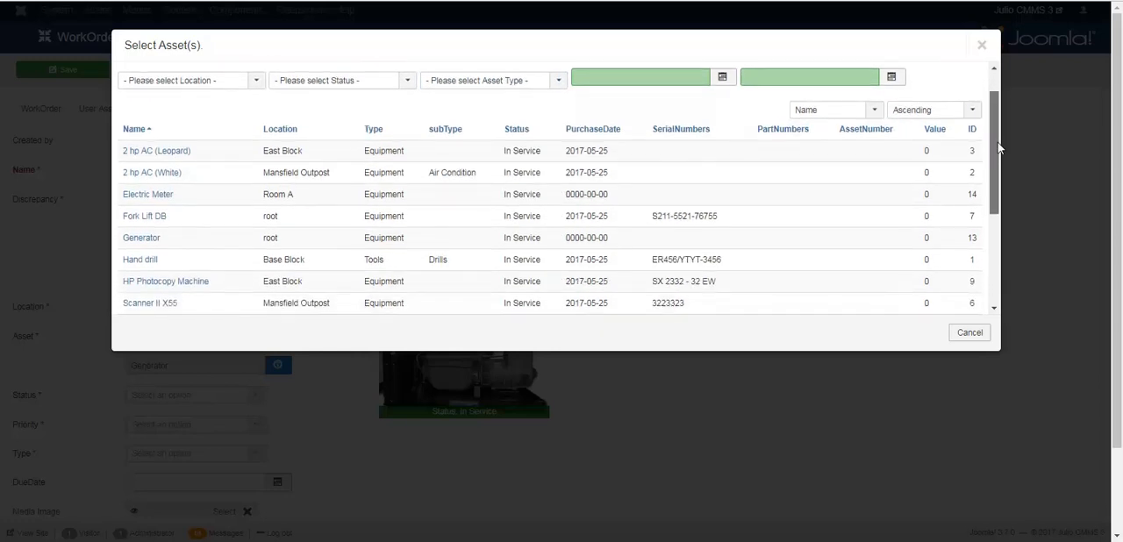
{"action": "left_click", "coordinate": [662, 76]}
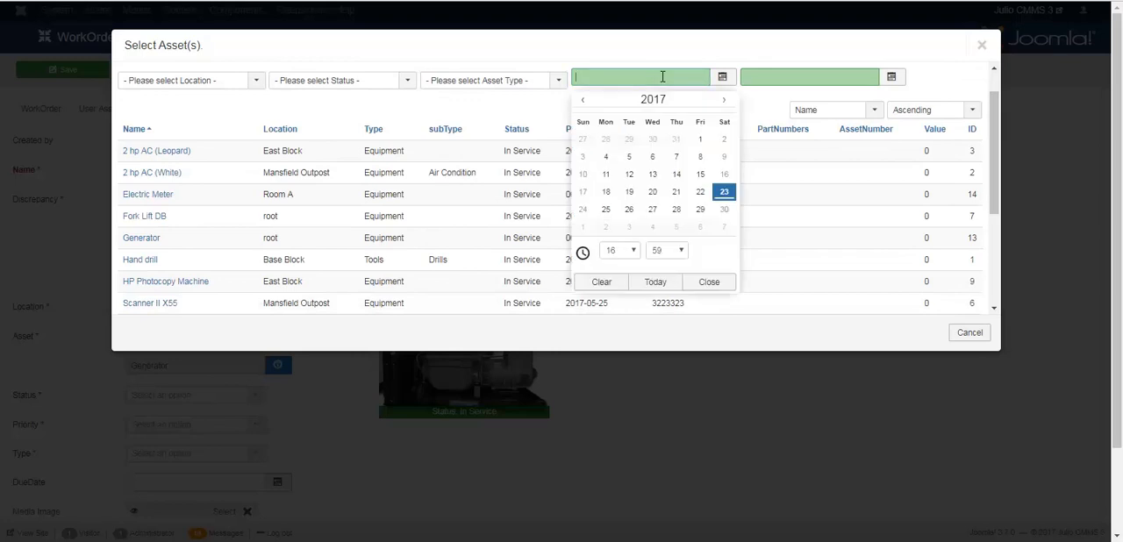
{"action": "left_click", "coordinate": [556, 109]}
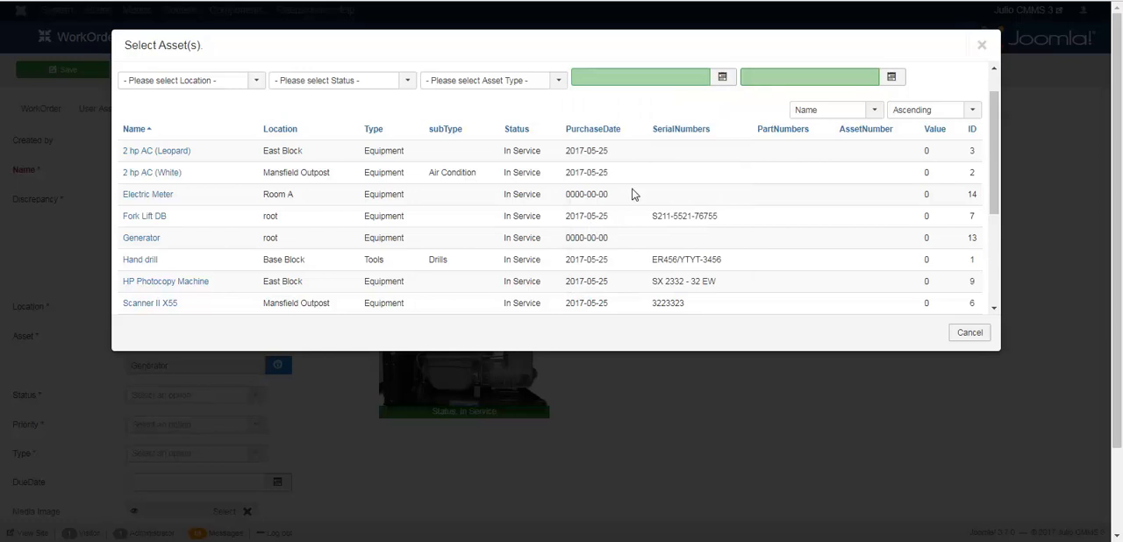
{"action": "left_click", "coordinate": [767, 81]}
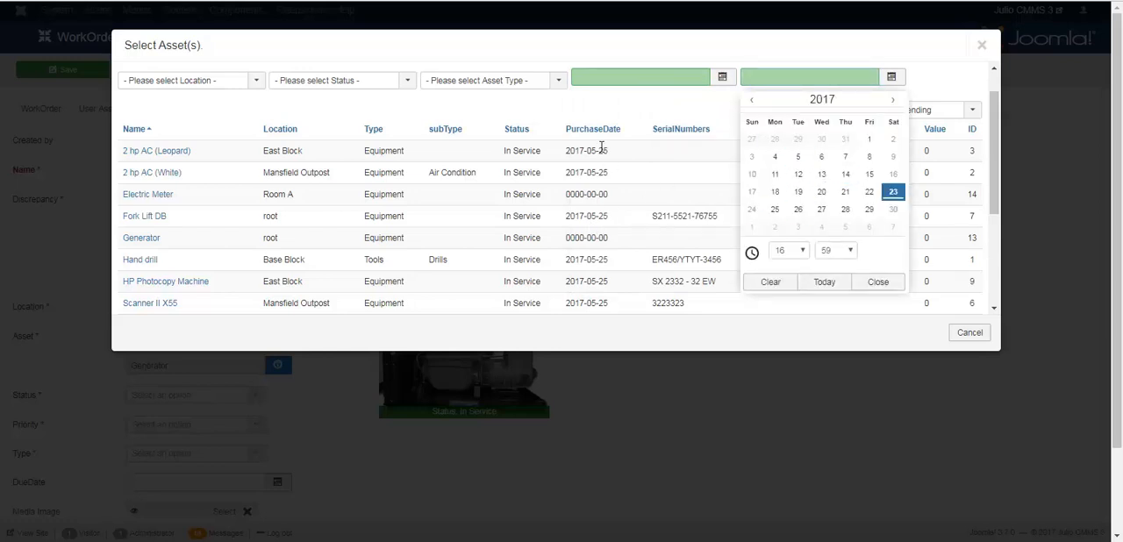
{"action": "left_click", "coordinate": [638, 188]}
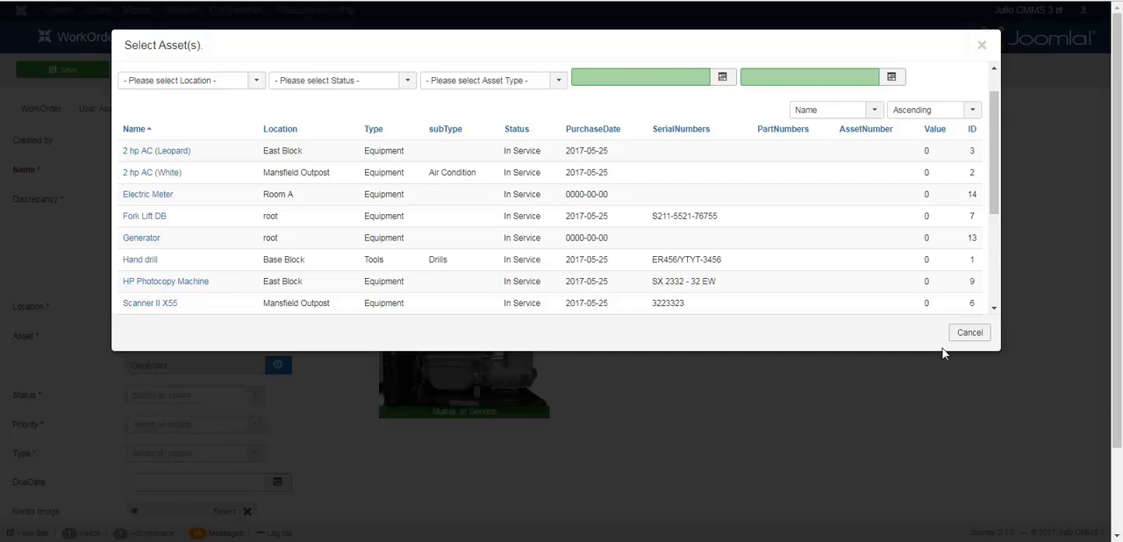
{"action": "left_click", "coordinate": [968, 335]}
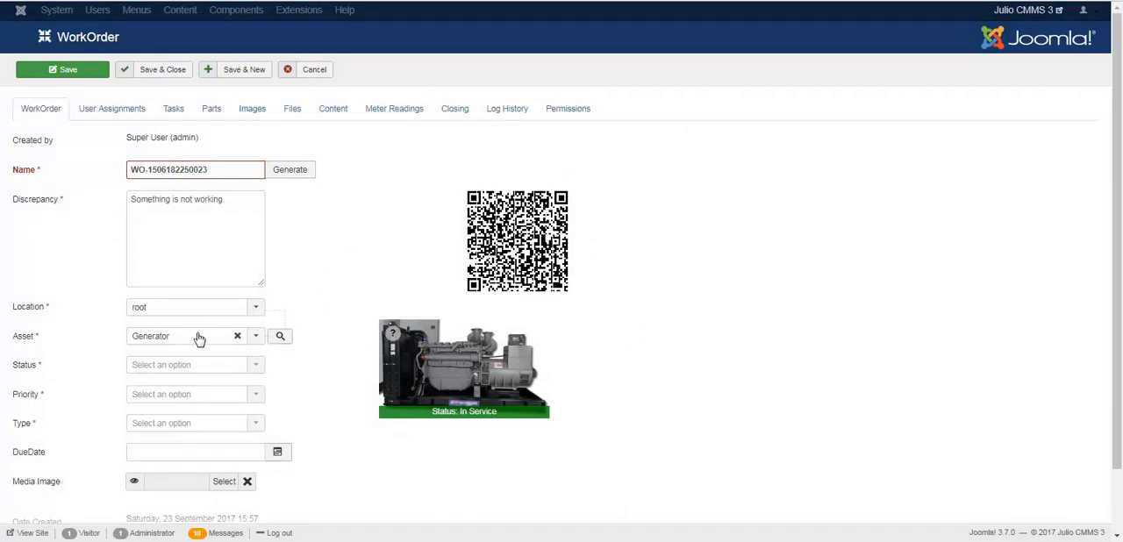
Step: Set the work order's status to Active, priority to 2 - High and type to Corrective
{"action": "left_click", "coordinate": [239, 369]}
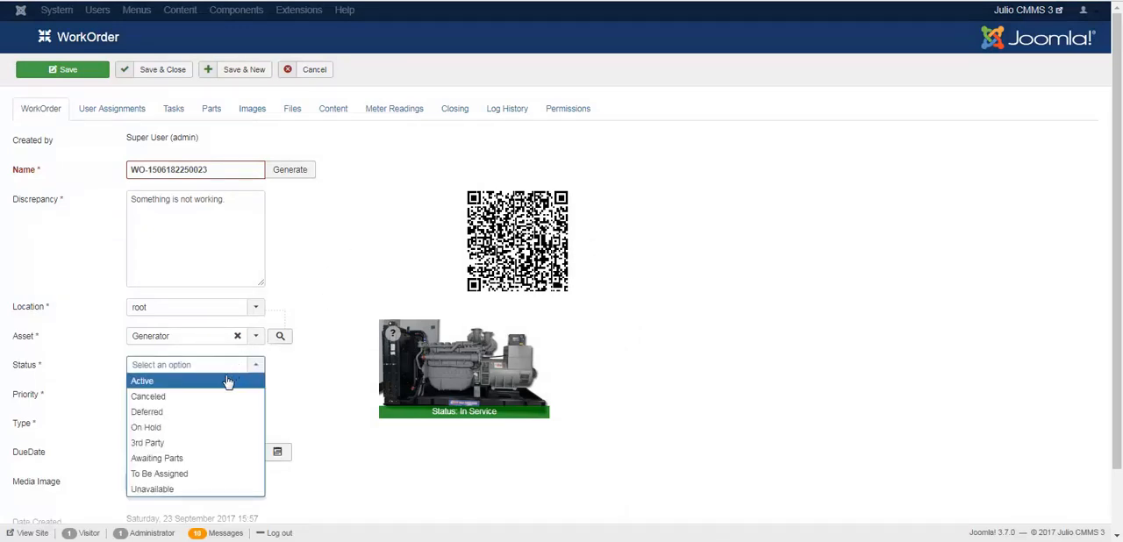
{"action": "left_click", "coordinate": [223, 384]}
{"action": "left_click", "coordinate": [211, 399]}
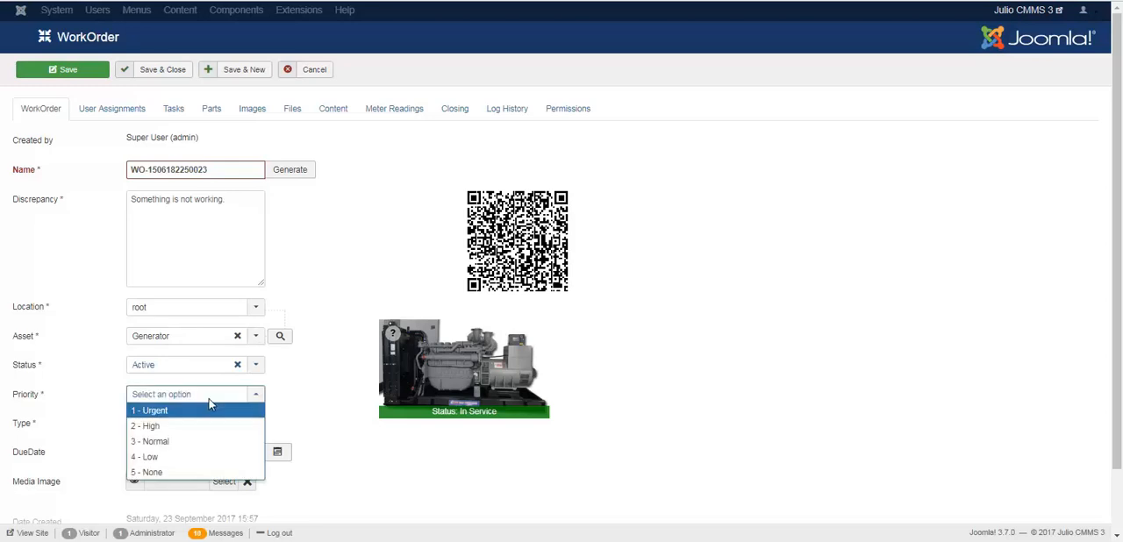
{"action": "left_click", "coordinate": [193, 427]}
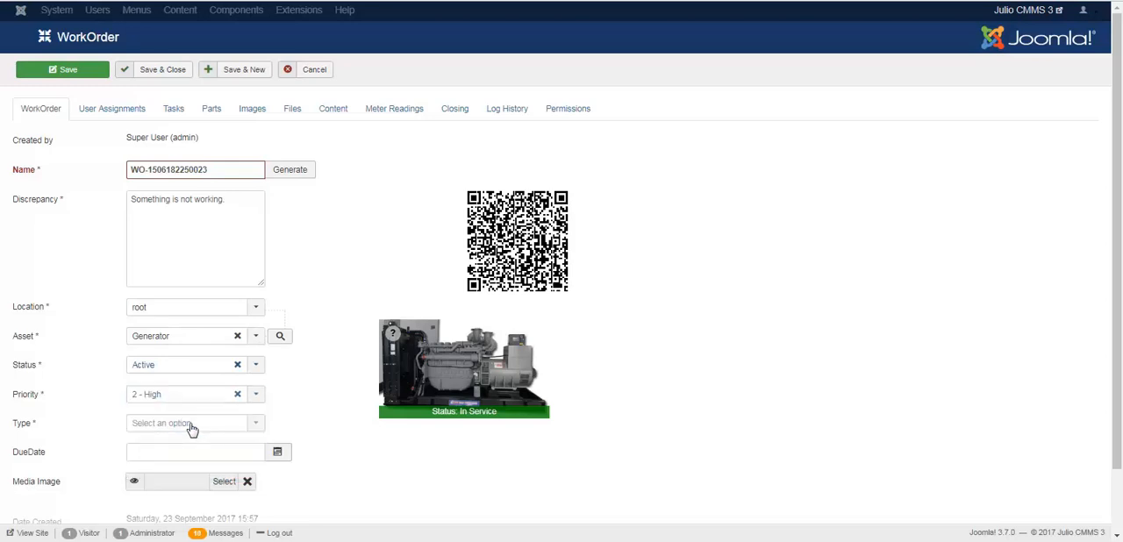
{"action": "left_click", "coordinate": [192, 428]}
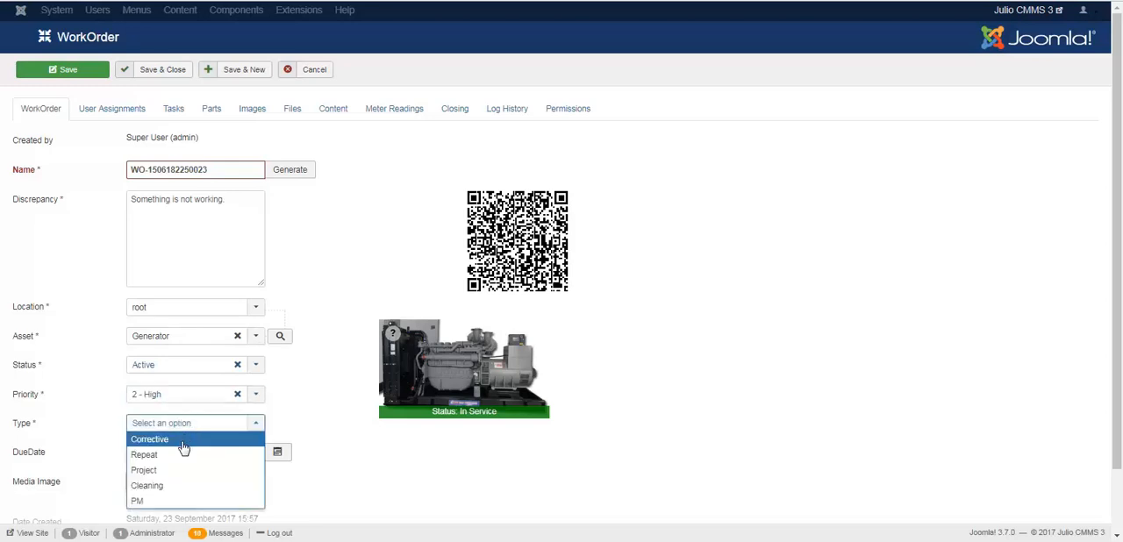
{"action": "left_click", "coordinate": [186, 441]}
Step: Set the work order's due date to 2017-09-24
{"action": "left_click", "coordinate": [193, 456]}
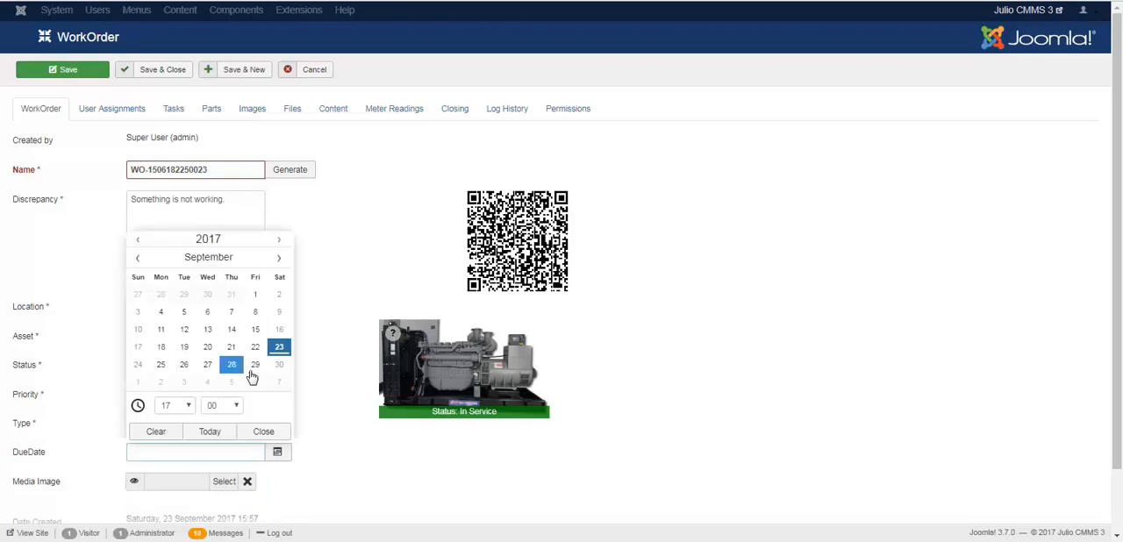
{"action": "left_click", "coordinate": [137, 368]}
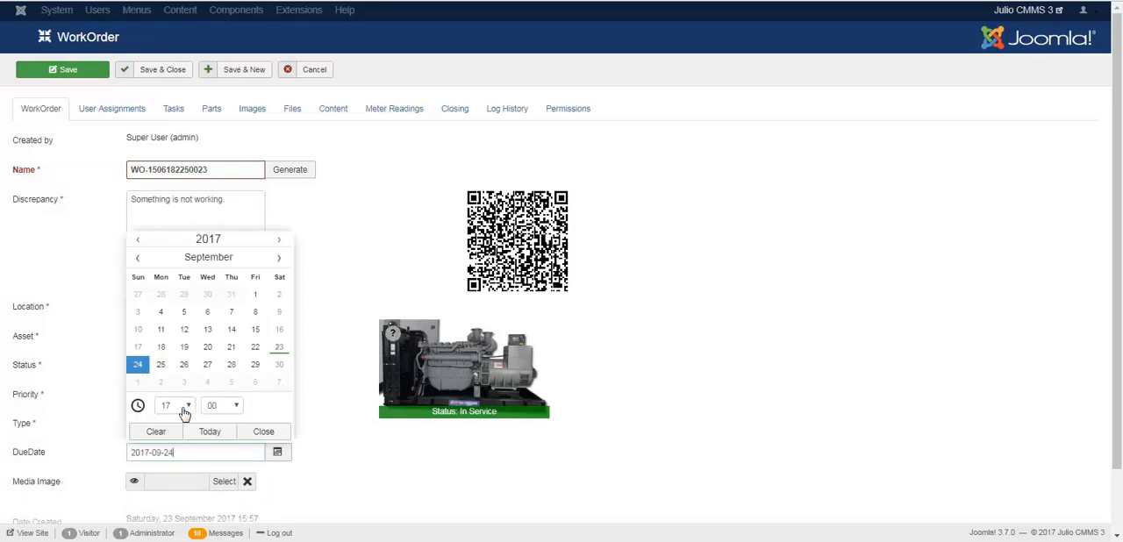
{"action": "left_click", "coordinate": [321, 433]}
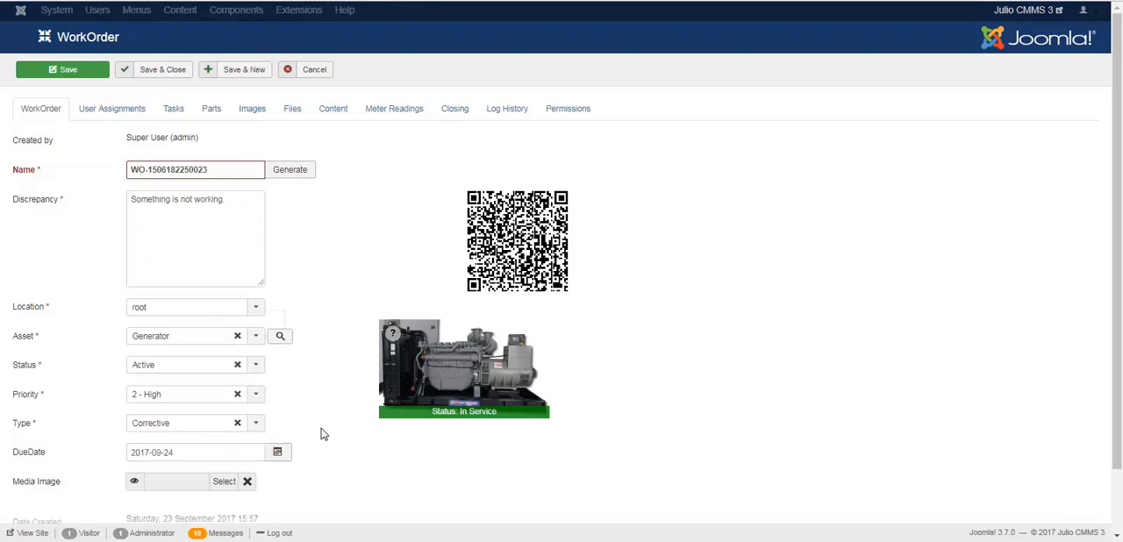
Step: Set the ReportedBy user in the work order's user assignments to the second match for "sa"
{"action": "left_click", "coordinate": [128, 110]}
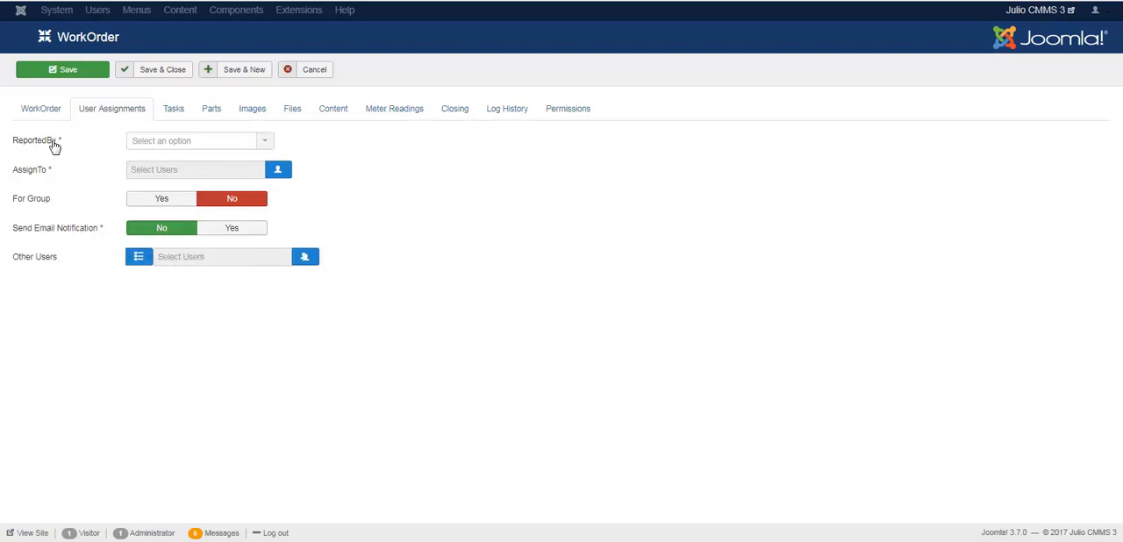
{"action": "left_click", "coordinate": [220, 144]}
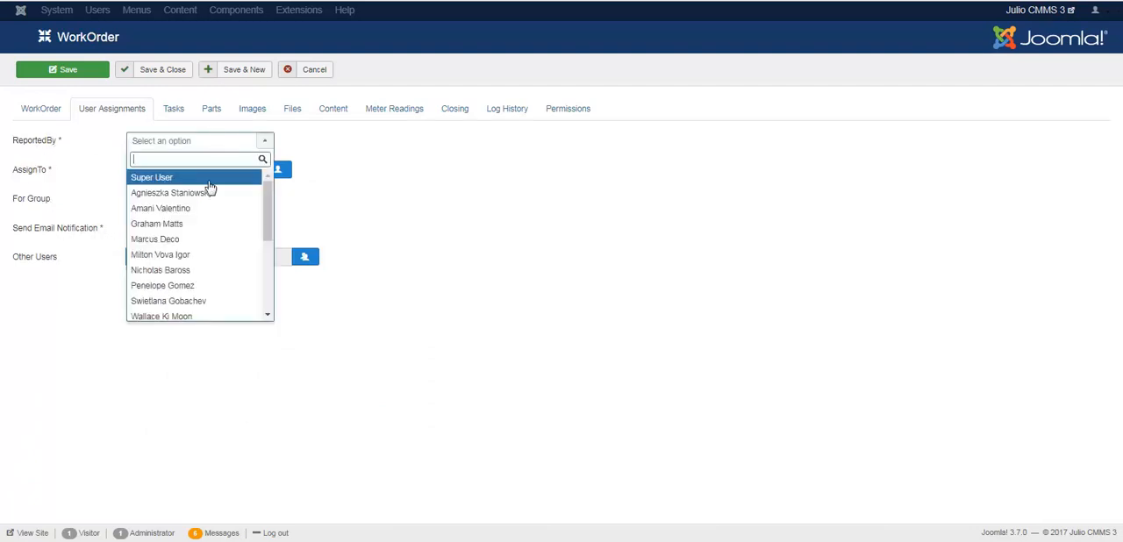
{"action": "type", "text": "sa"}
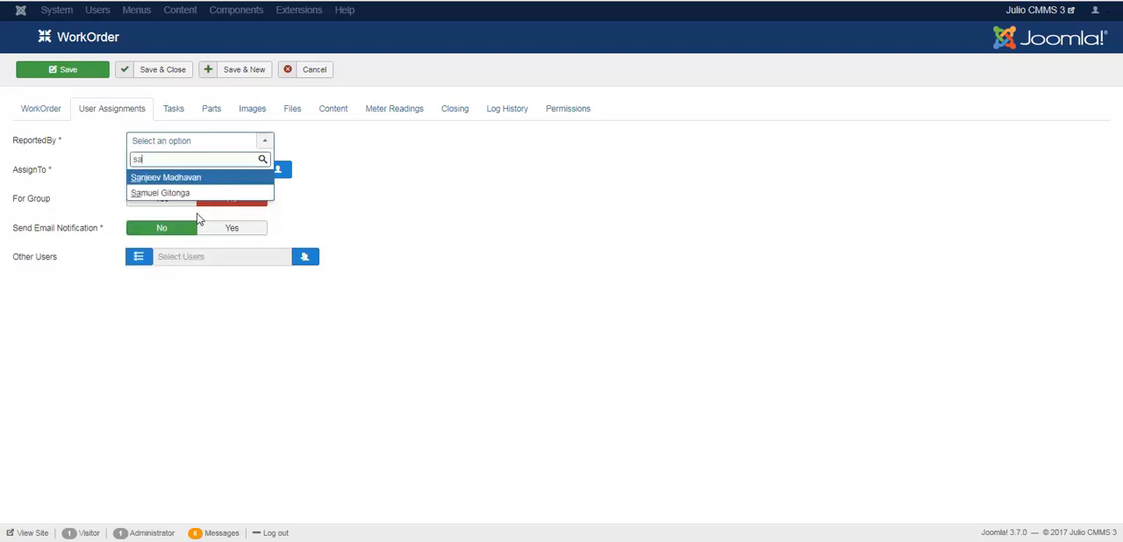
{"action": "left_click", "coordinate": [215, 194]}
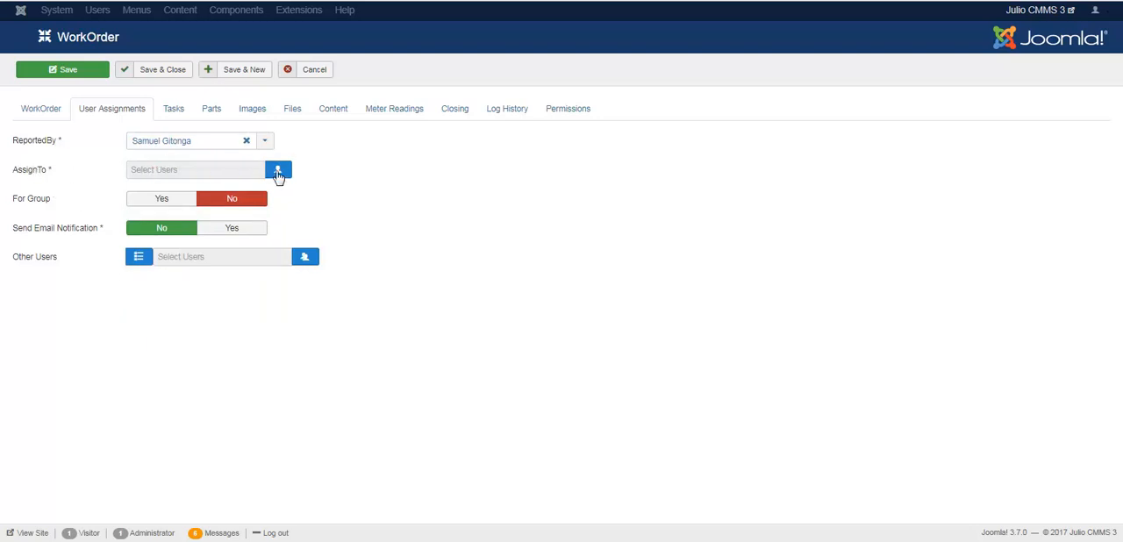
Step: Open the user selection for AssignTo and reset its group filter
{"action": "left_click", "coordinate": [278, 172]}
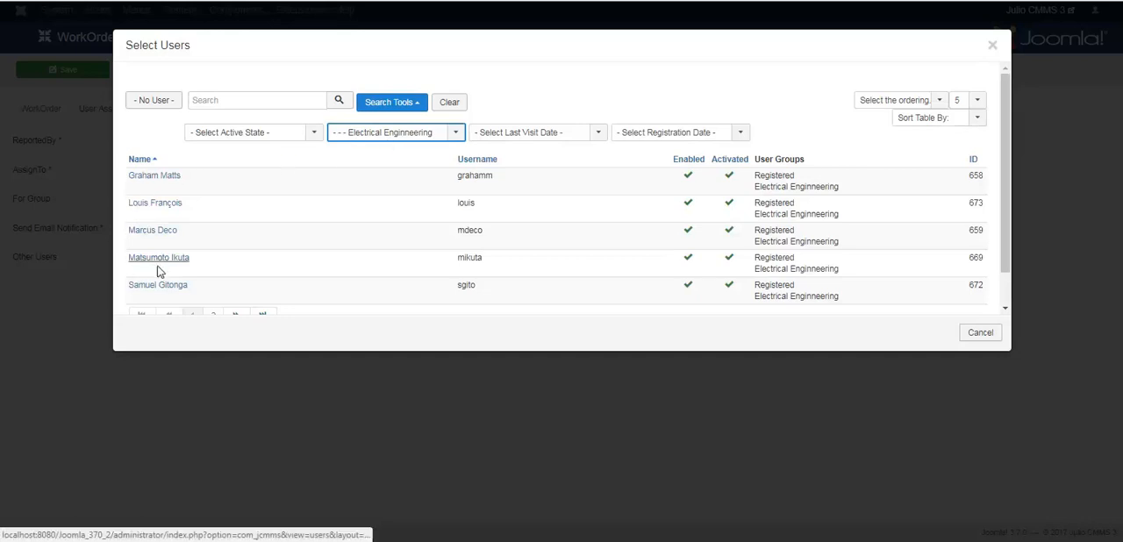
{"action": "left_click", "coordinate": [396, 143]}
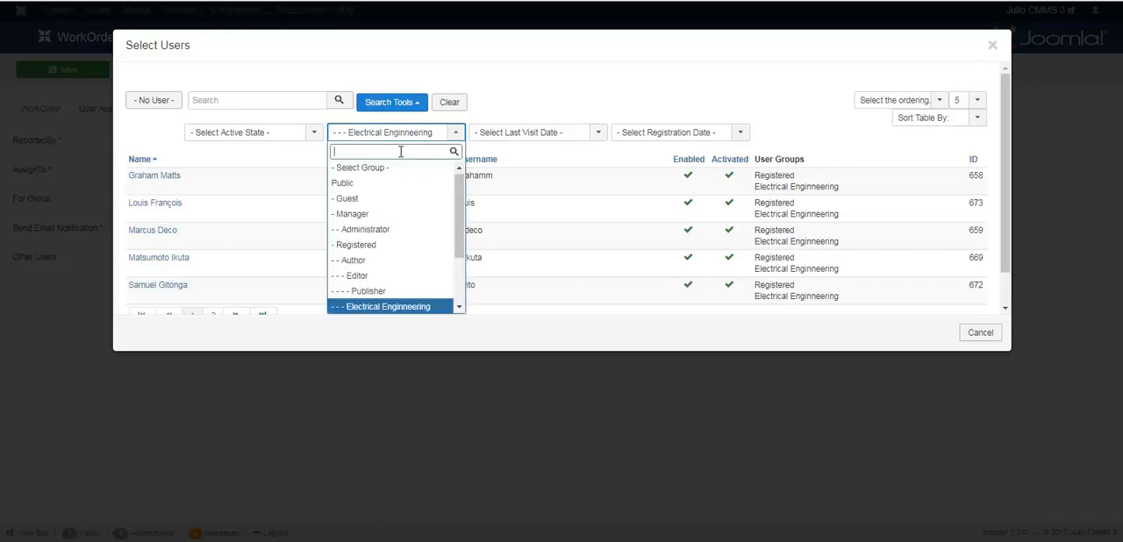
{"action": "left_click", "coordinate": [393, 171]}
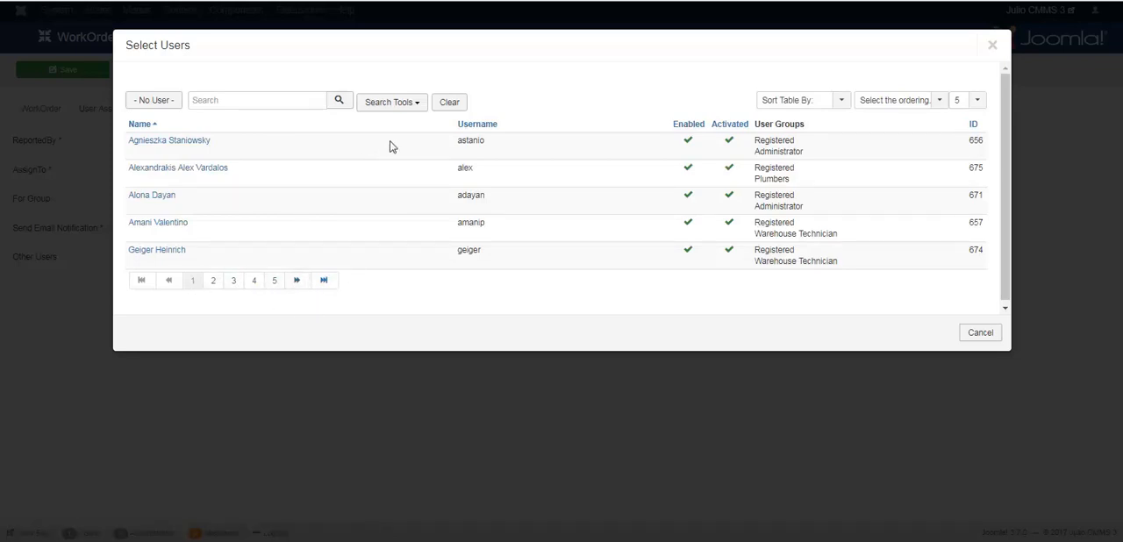
Step: Filter the selectable users by the Plumbers group and clear the filter again
{"action": "left_click", "coordinate": [397, 111]}
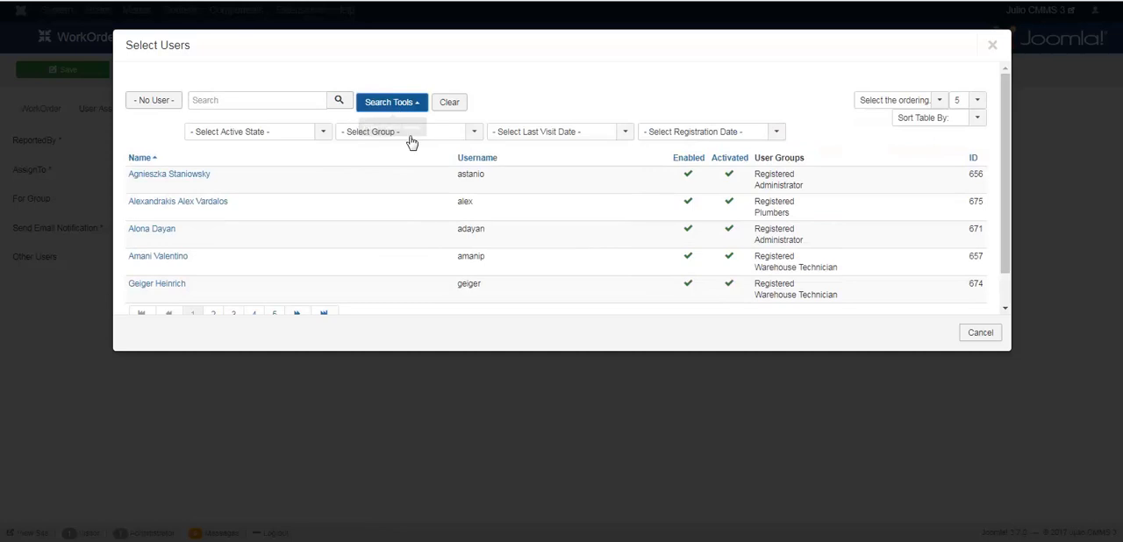
{"action": "left_click", "coordinate": [414, 138]}
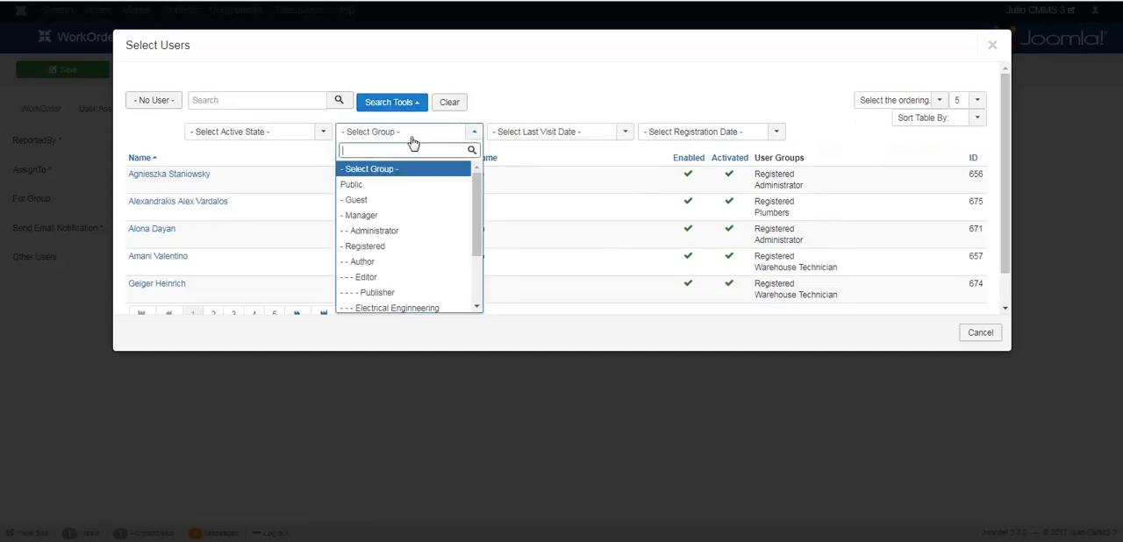
{"action": "type", "text": "pl"}
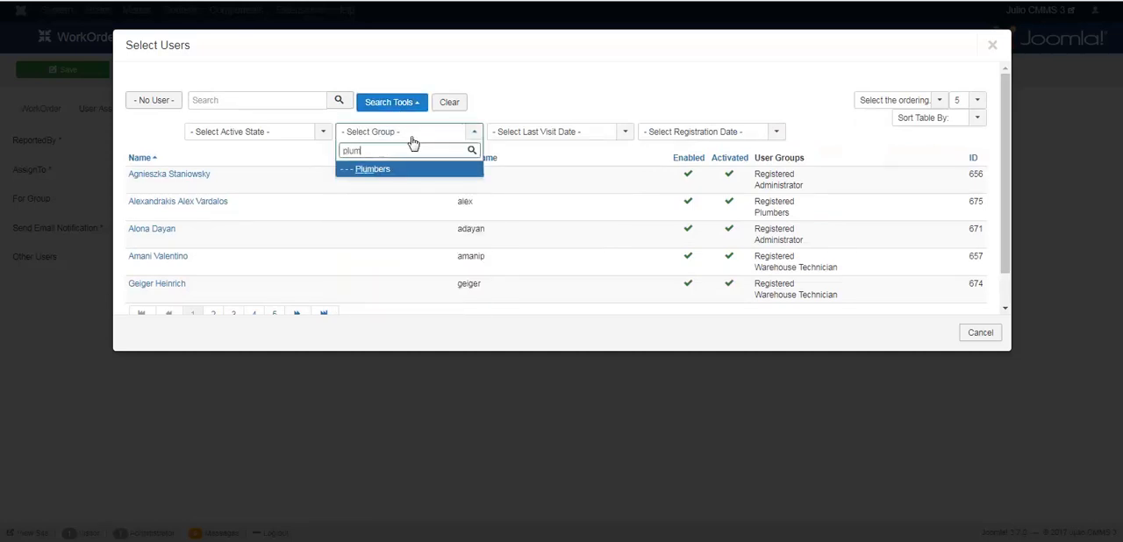
{"action": "type", "text": "um"}
{"action": "left_click", "coordinate": [401, 171]}
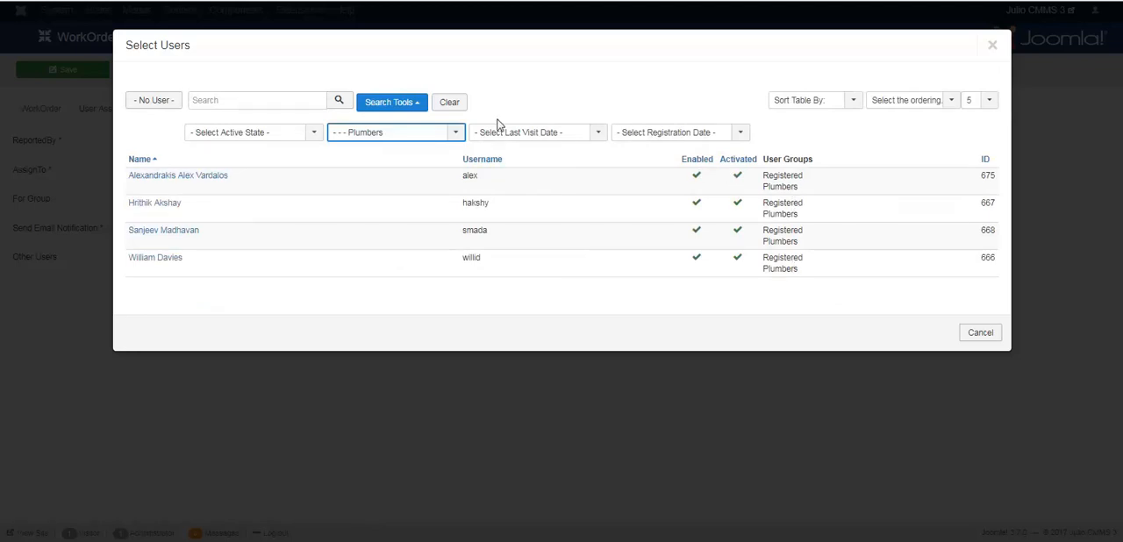
{"action": "left_click", "coordinate": [449, 103]}
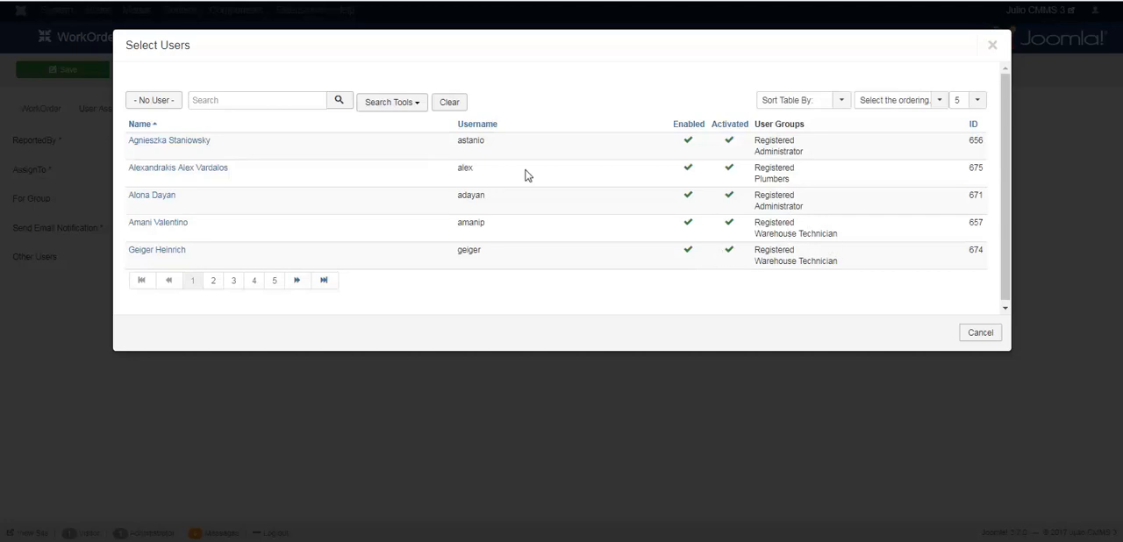
Step: Filter the users by the Electrical Enginneering group and assign the work order to the first user listed
{"action": "left_click", "coordinate": [414, 105]}
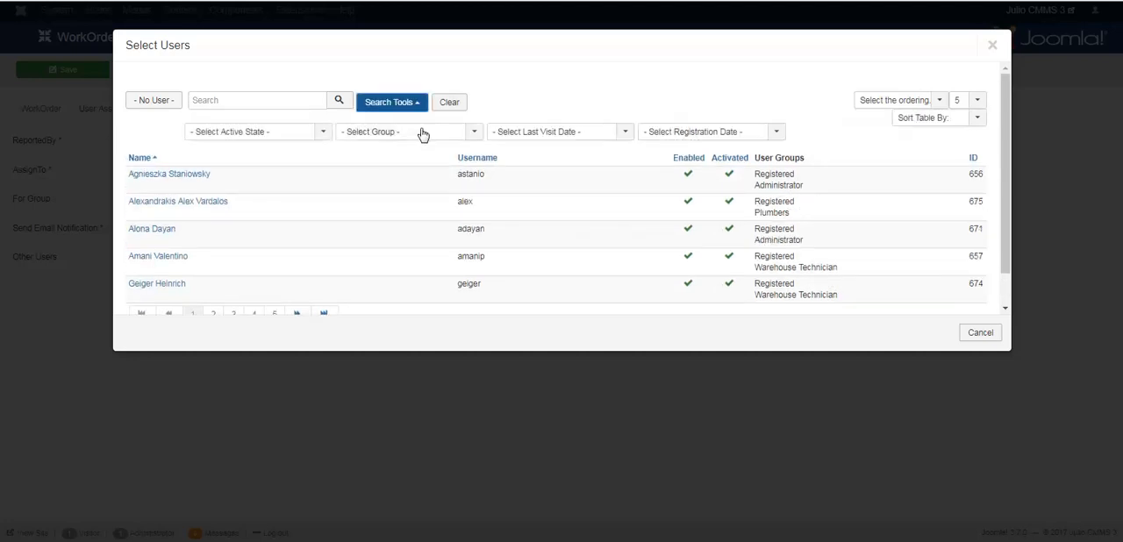
{"action": "left_click", "coordinate": [429, 132]}
{"action": "type", "text": "el"}
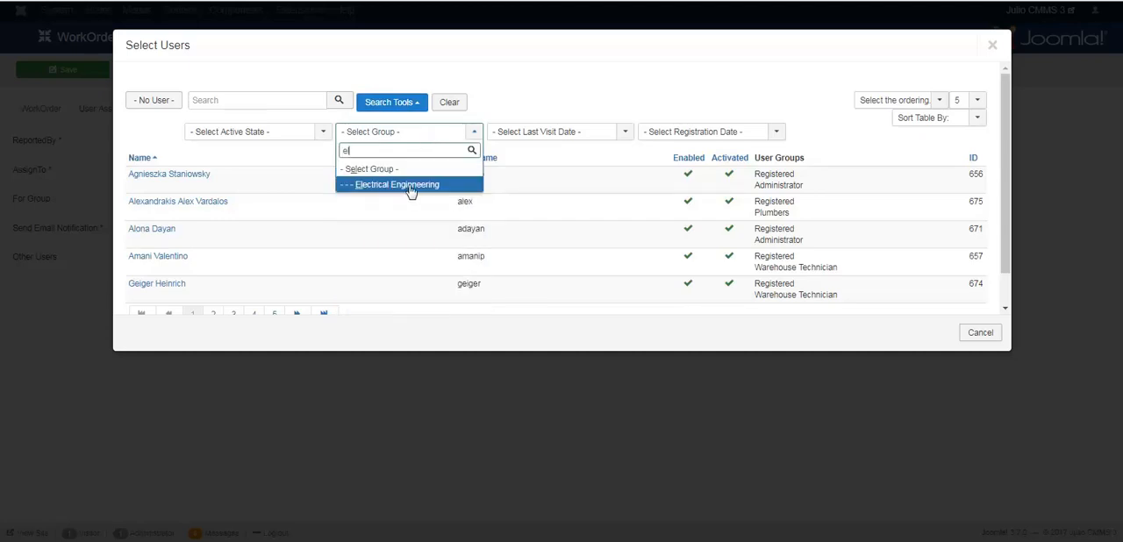
{"action": "left_click", "coordinate": [411, 186]}
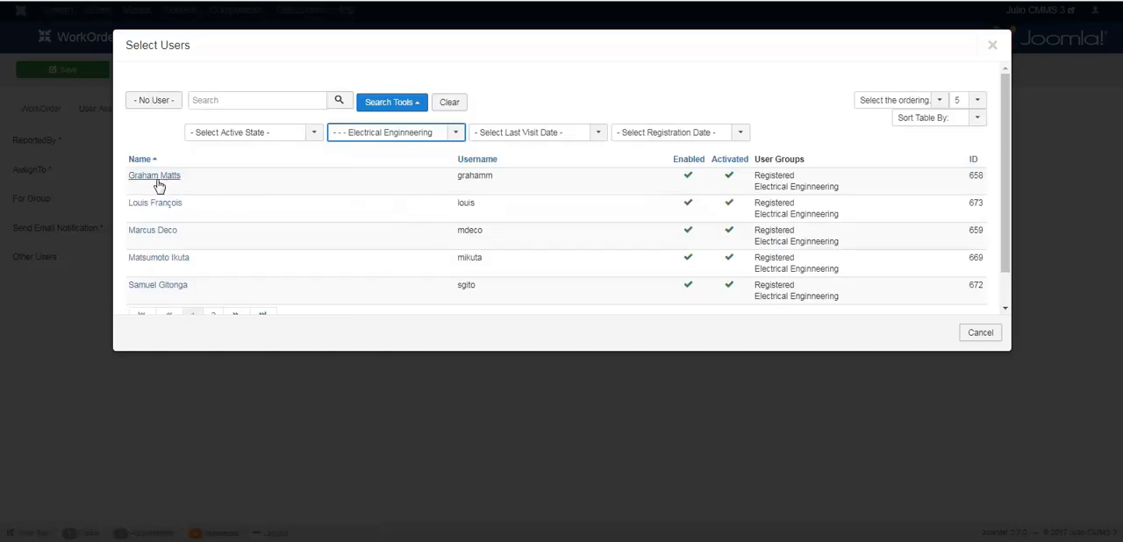
{"action": "left_click", "coordinate": [156, 178]}
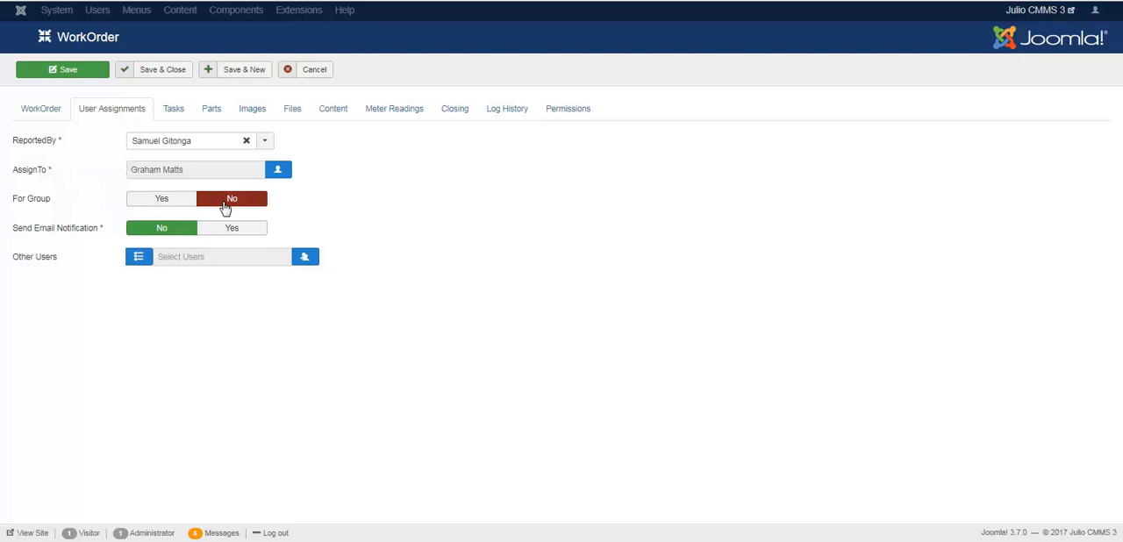
Step: Set For Group to Yes, look through the selectable groups, and set For Group back to No
{"action": "left_click", "coordinate": [165, 200]}
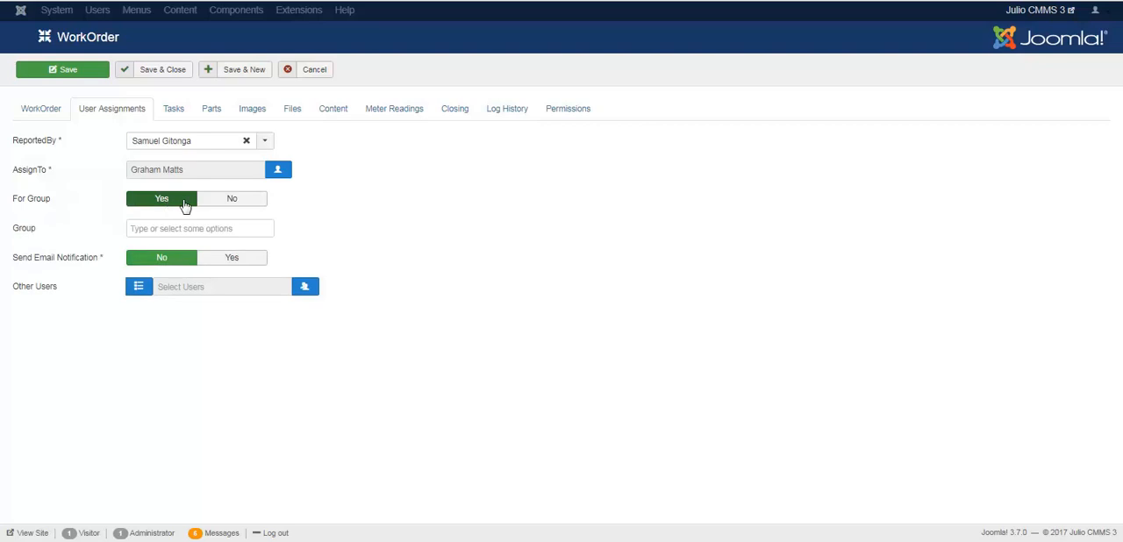
{"action": "left_click", "coordinate": [176, 230]}
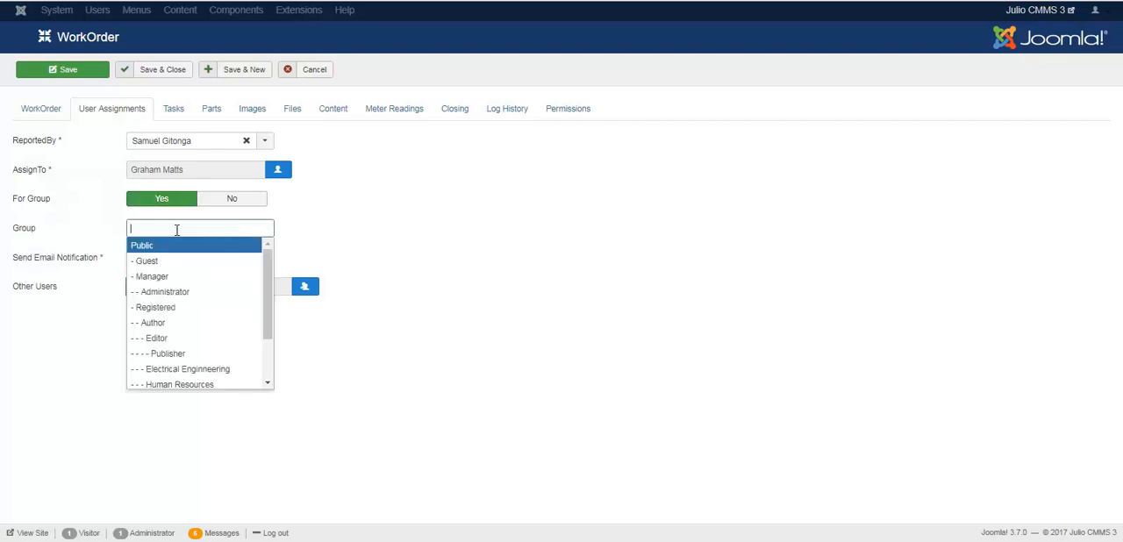
{"action": "scroll", "coordinate": [268, 330], "scroll_direction": "down", "scroll_amount": 2}
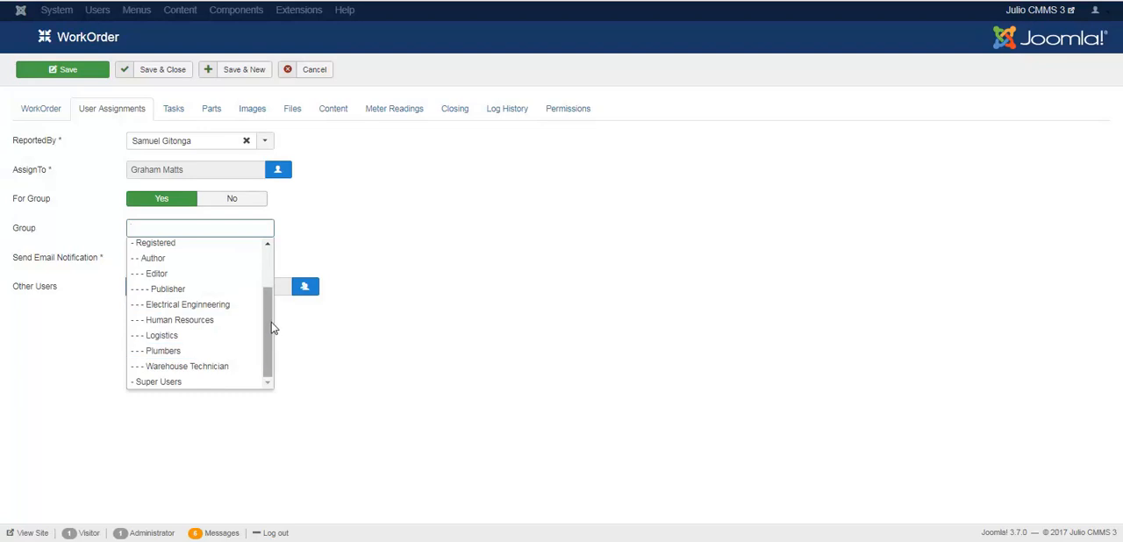
{"action": "left_click", "coordinate": [309, 219]}
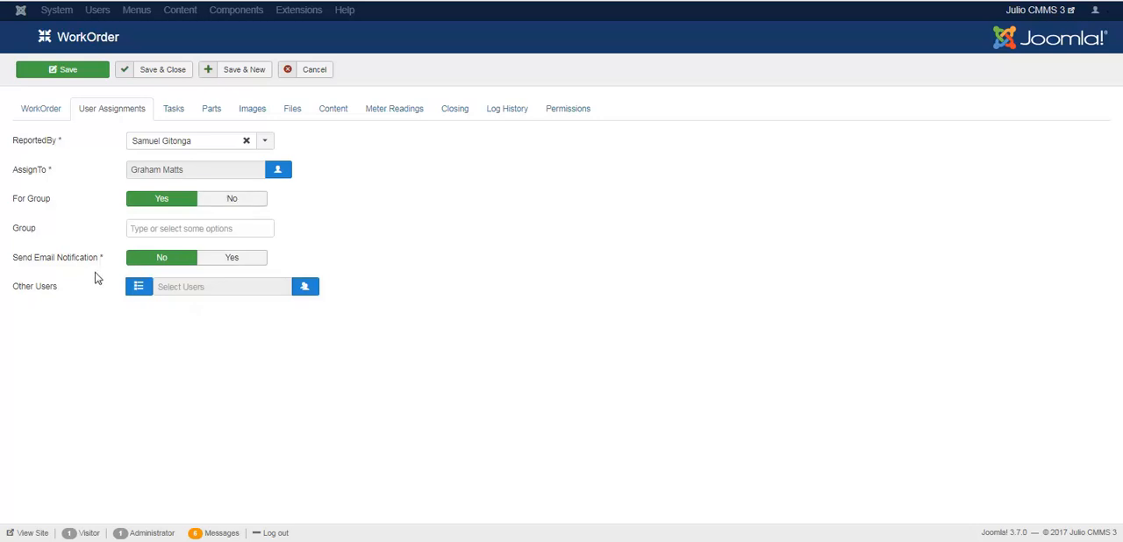
{"action": "left_click", "coordinate": [221, 202]}
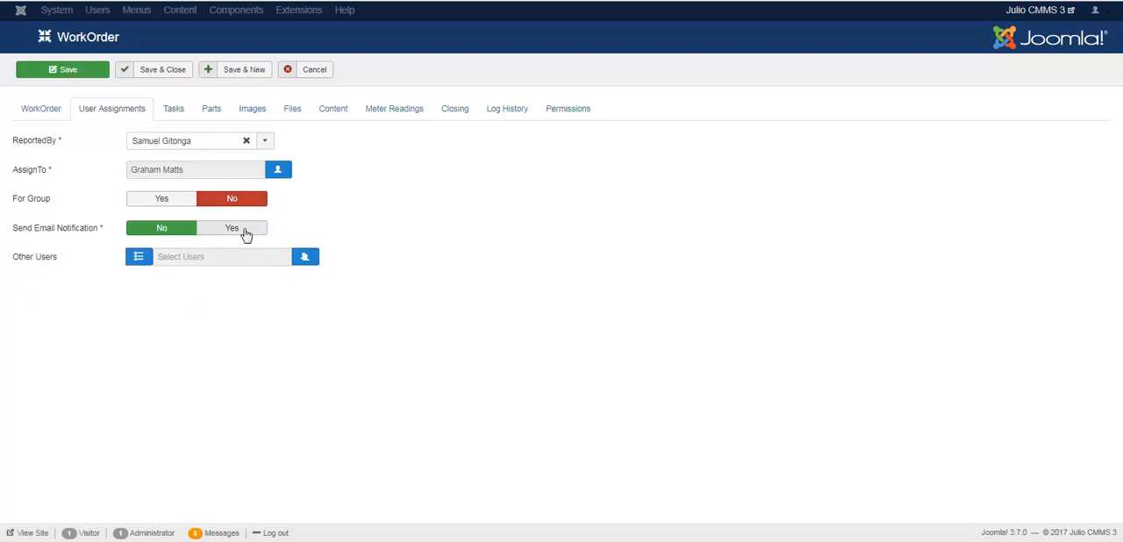
Step: Enable Send Email Notification for the work order and open the Other Users selection with its group filter cleared
{"action": "left_click", "coordinate": [246, 232]}
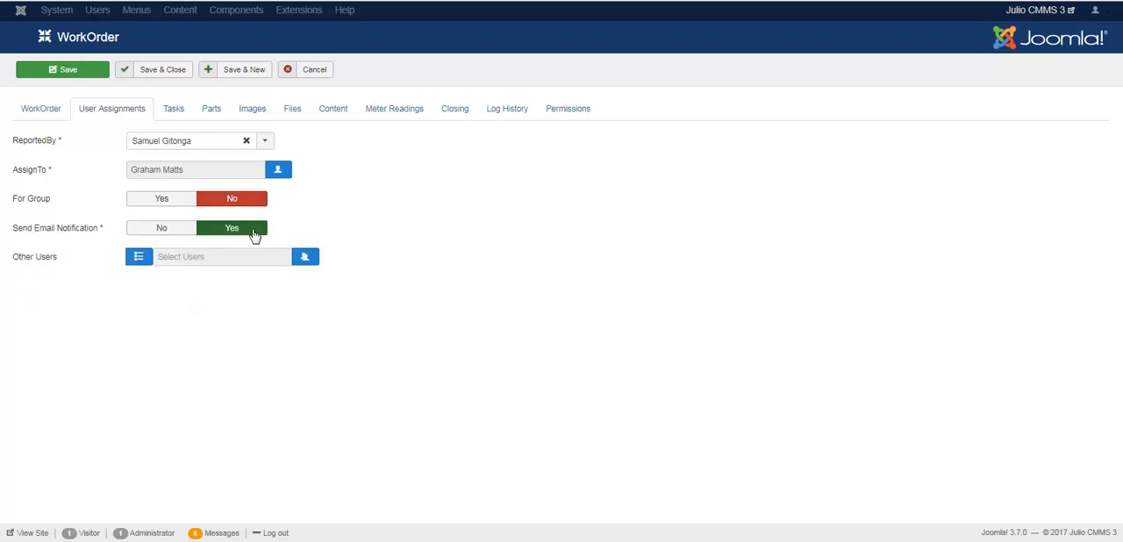
{"action": "mouse_move", "coordinate": [32, 262]}
{"action": "left_click", "coordinate": [305, 259]}
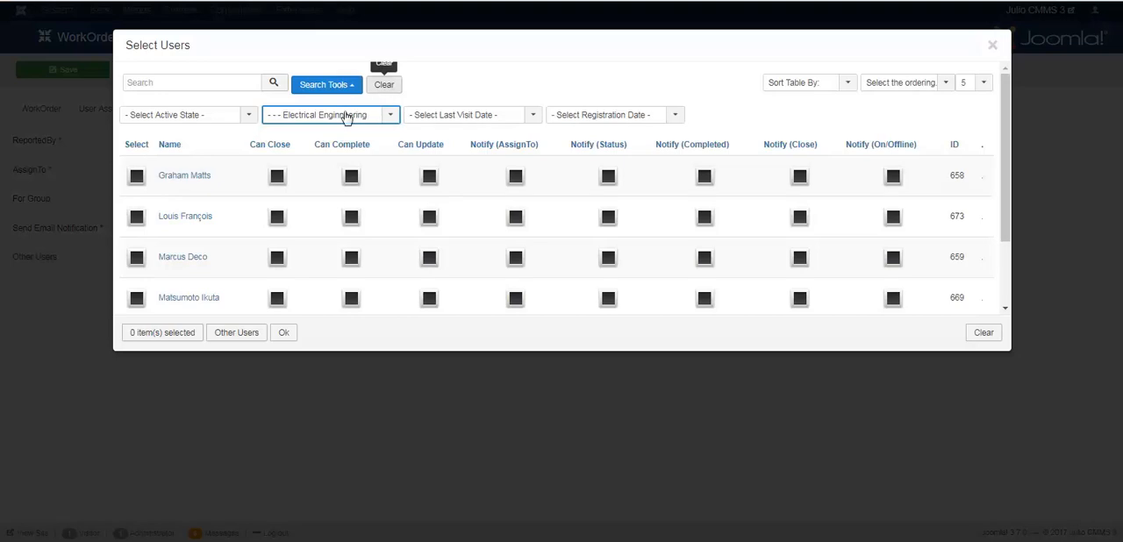
{"action": "left_click", "coordinate": [386, 88]}
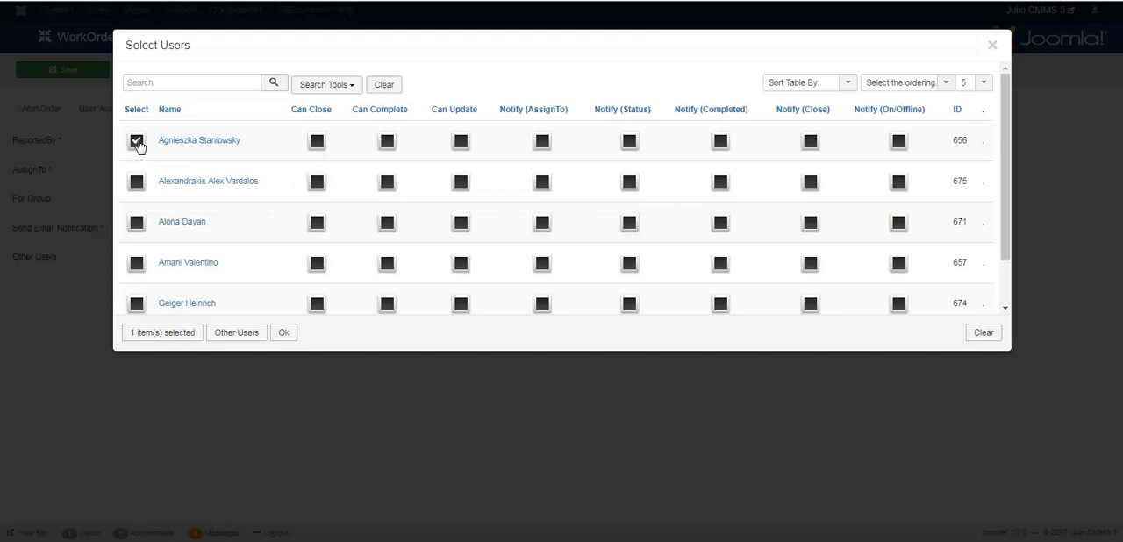
Step: Select the first listed user as an other user with Can Close, Can Complete, Can Update and Notify (On/Offline) enabled
{"action": "mouse_move", "coordinate": [213, 143]}
{"action": "left_click", "coordinate": [387, 144]}
{"action": "left_click", "coordinate": [461, 142]}
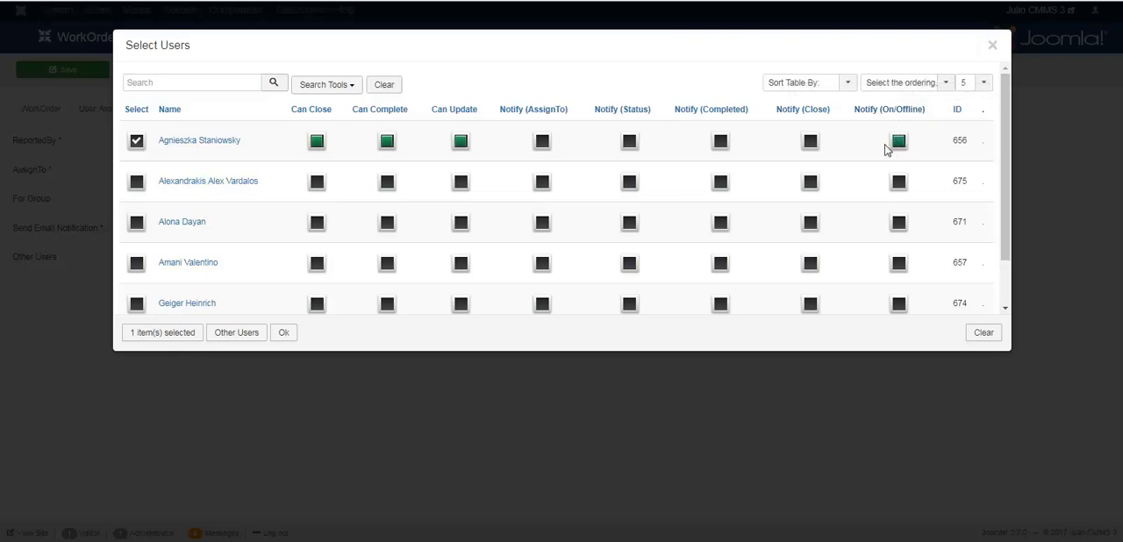
Step: Select the remaining four users on the page, giving the second Can Update, the third Can Close and the fourth Can Complete
{"action": "left_click", "coordinate": [136, 224]}
{"action": "left_click", "coordinate": [136, 262]}
{"action": "left_click", "coordinate": [461, 182]}
{"action": "left_click", "coordinate": [318, 223]}
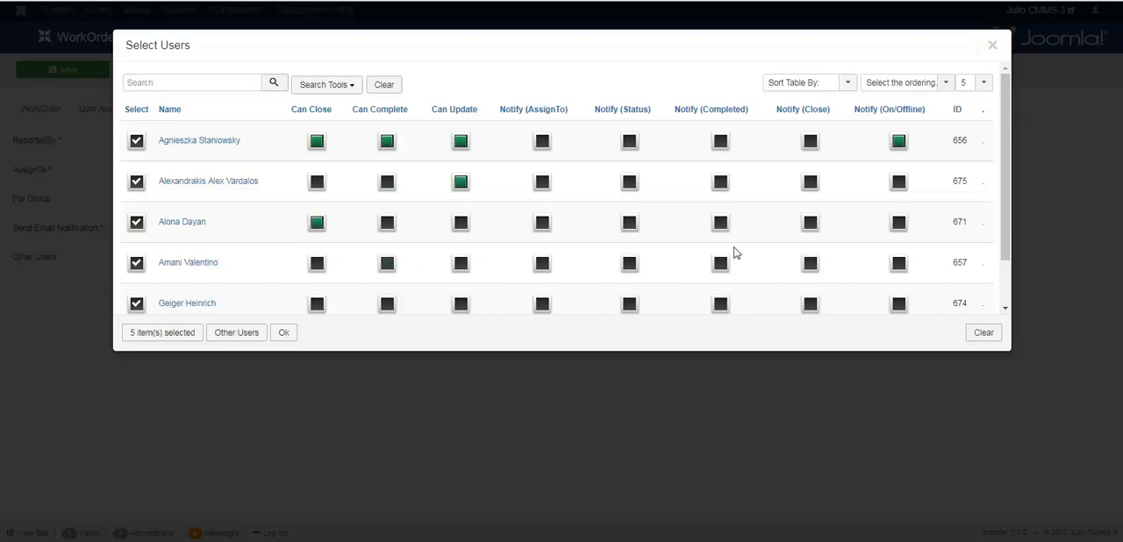
Step: Enable Notify (Close) for the fourth user, Notify (Status), (Completed) and (On/Offline) for the fifth, and Notify (Status) for the third
{"action": "left_click", "coordinate": [809, 265]}
{"action": "left_click", "coordinate": [900, 305]}
{"action": "left_click", "coordinate": [721, 304]}
{"action": "left_click", "coordinate": [630, 304]}
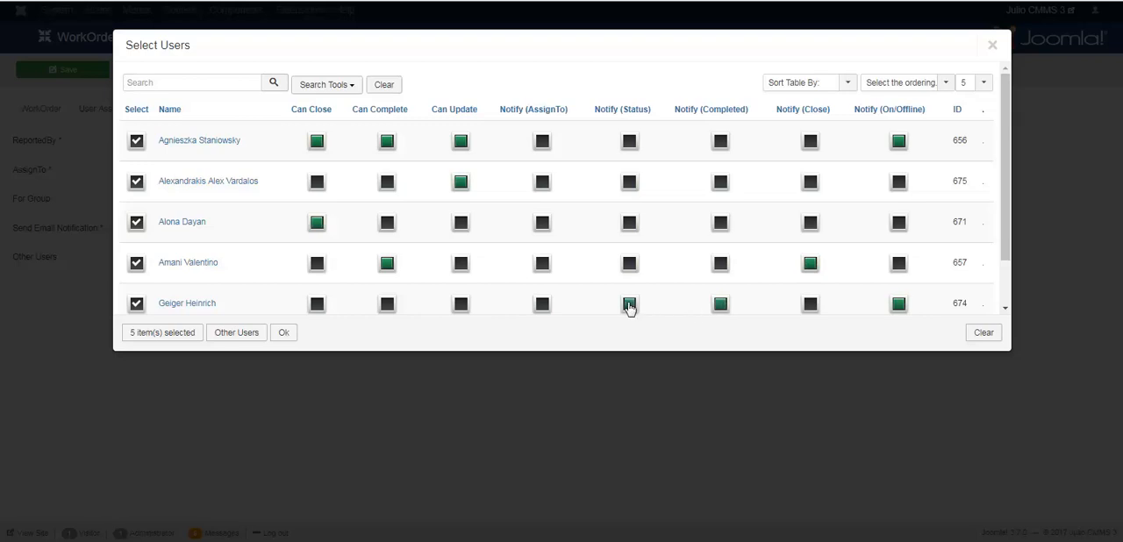
{"action": "left_click", "coordinate": [628, 224]}
Step: On page 4, select the first and third users with Can Close, adding Notify (Close) and Notify (On/Offline) for the third
{"action": "scroll", "coordinate": [1011, 168], "scroll_direction": "down", "scroll_amount": 2}
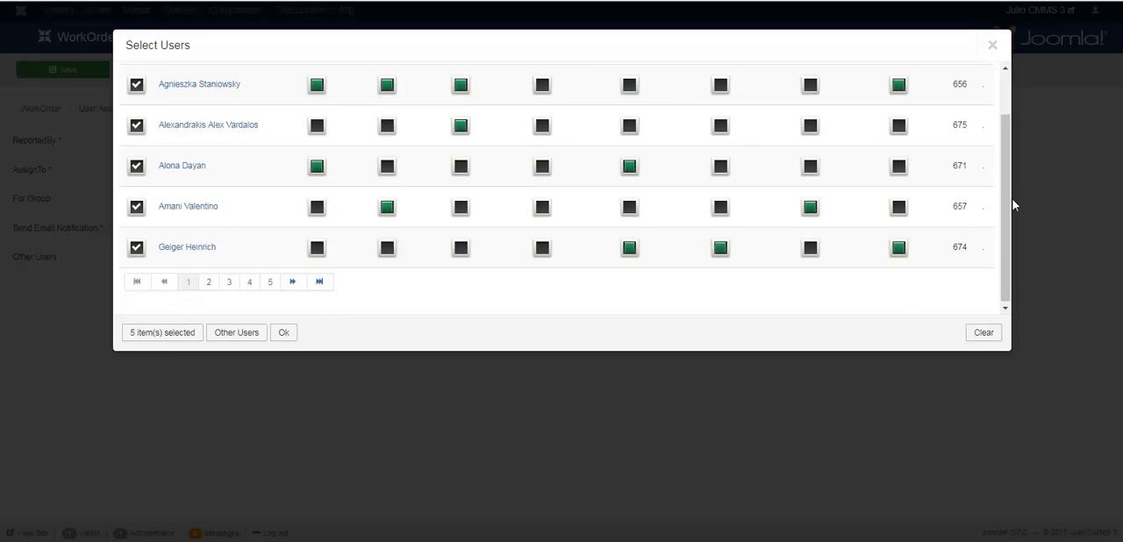
{"action": "left_click", "coordinate": [252, 283]}
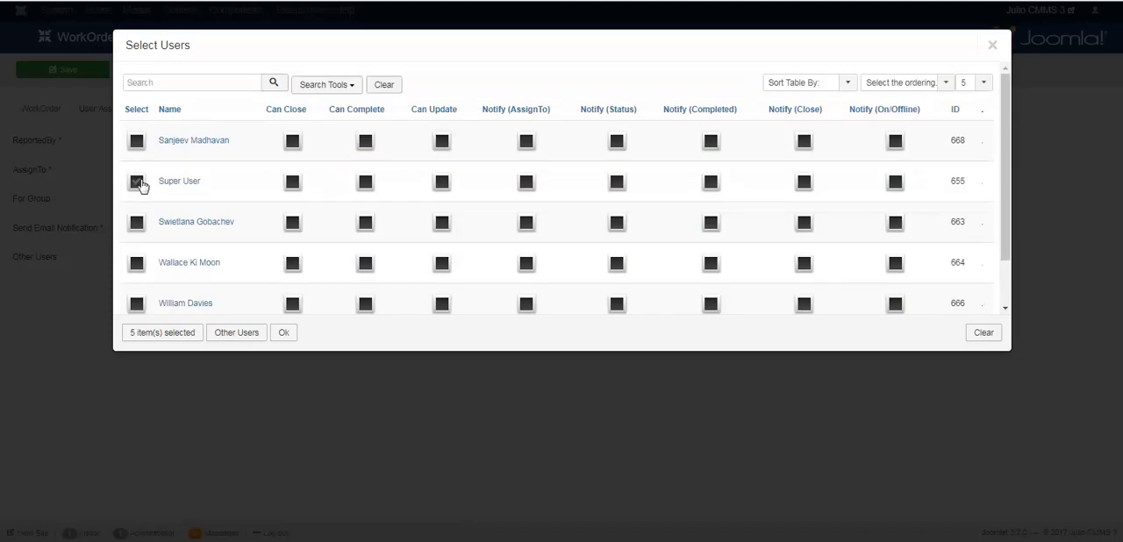
{"action": "left_click", "coordinate": [144, 142]}
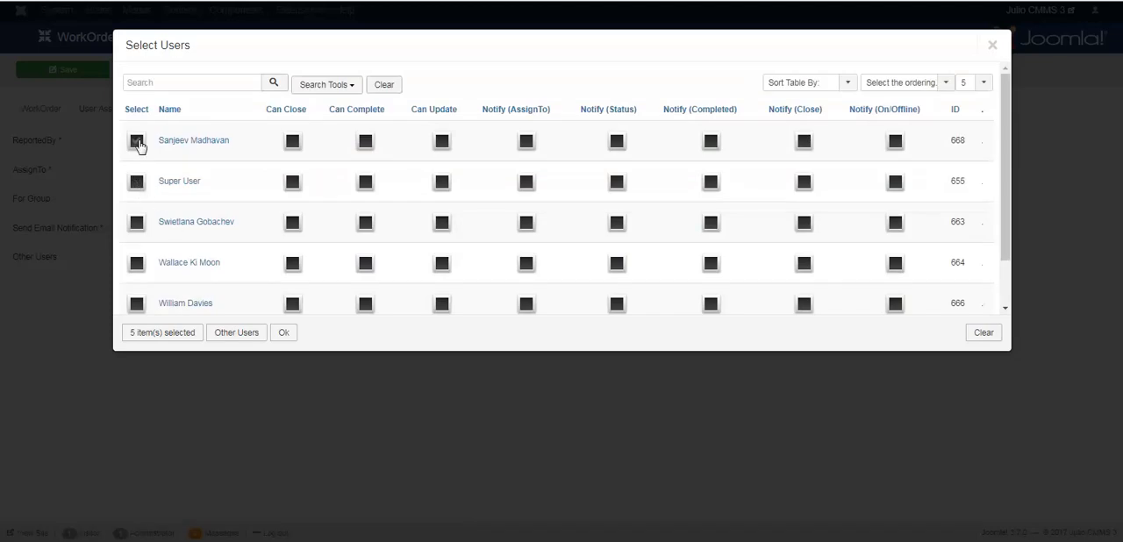
{"action": "left_click", "coordinate": [138, 225]}
{"action": "left_click", "coordinate": [294, 141]}
{"action": "left_click", "coordinate": [804, 222]}
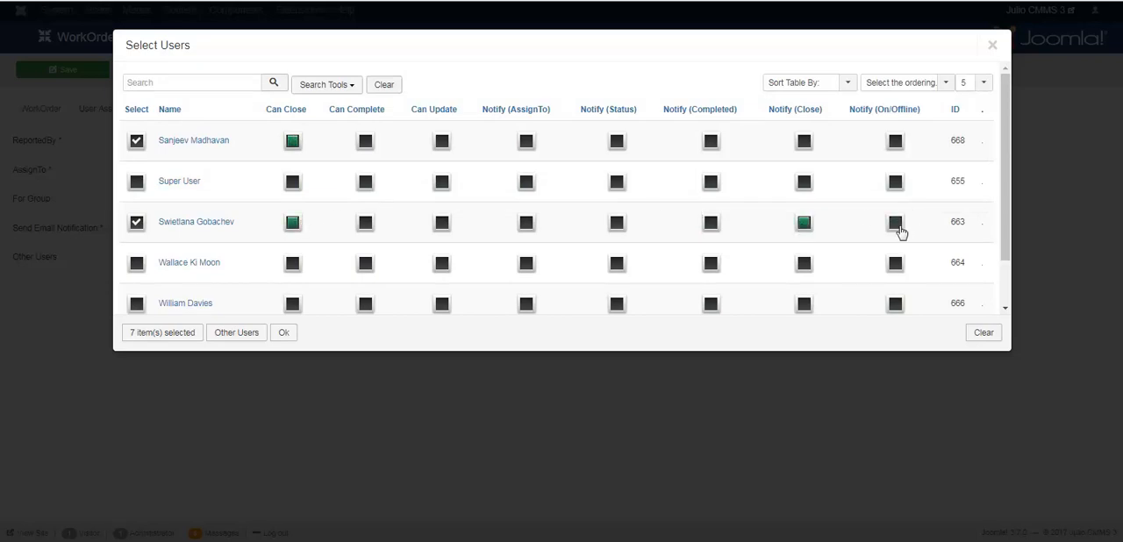
Step: Select the fifth user on page 4 with Notify (Close) and Notify (On/Offline) enabled, and confirm the Other Users selection
{"action": "left_click_drag", "start_coordinate": [1001, 167], "coordinate": [1006, 221]}
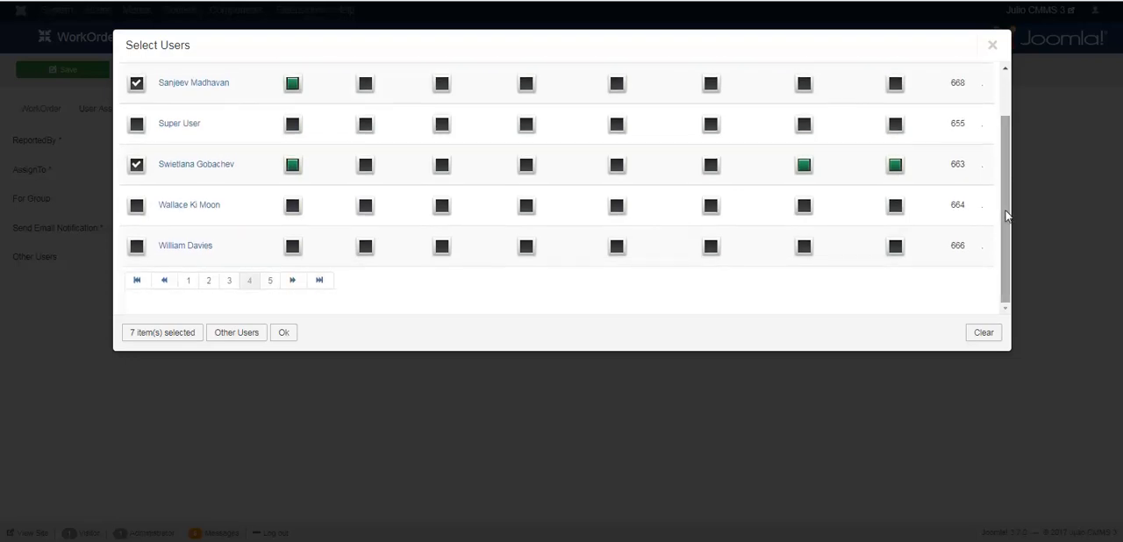
{"action": "left_click", "coordinate": [136, 249]}
{"action": "left_click", "coordinate": [804, 251]}
{"action": "left_click", "coordinate": [895, 248]}
{"action": "left_click_drag", "start_coordinate": [1011, 248], "coordinate": [1010, 291]}
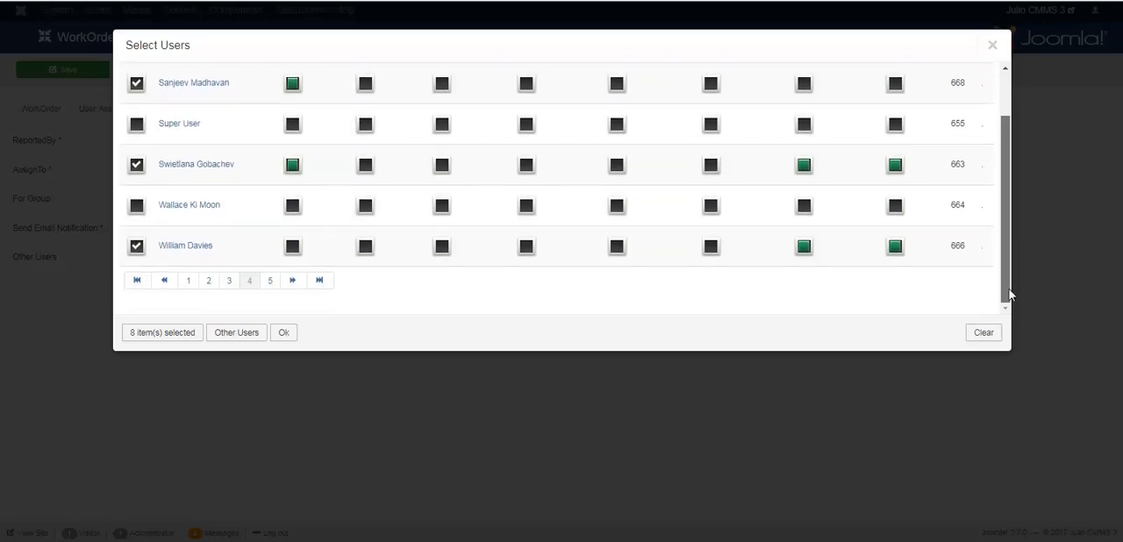
{"action": "left_click", "coordinate": [284, 333]}
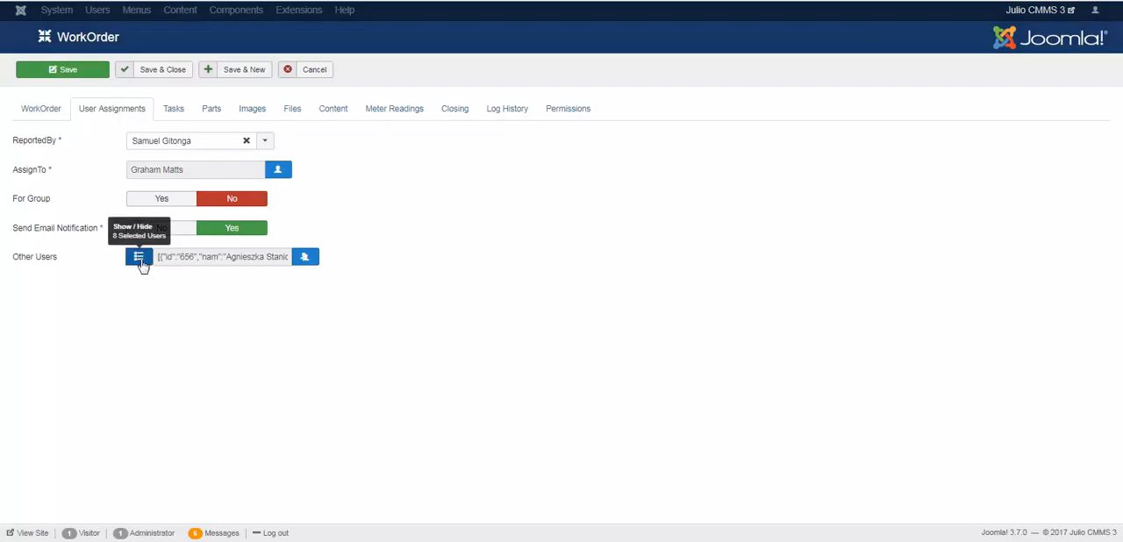
Step: Show the summary of selected other users and examine each one's rights and notification settings
{"action": "left_click", "coordinate": [140, 262]}
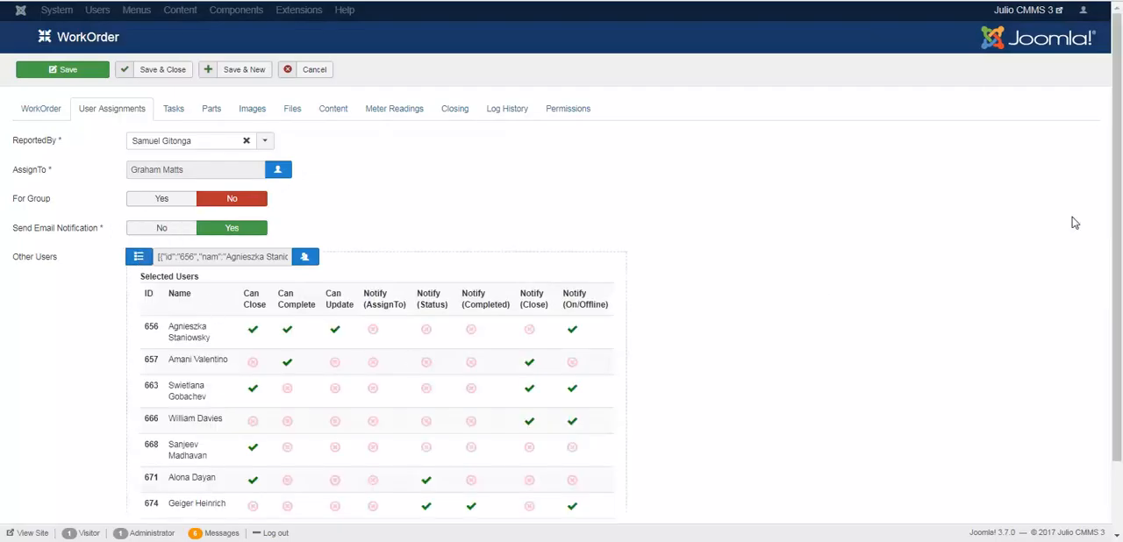
{"action": "left_click_drag", "start_coordinate": [1119, 202], "coordinate": [1121, 290]}
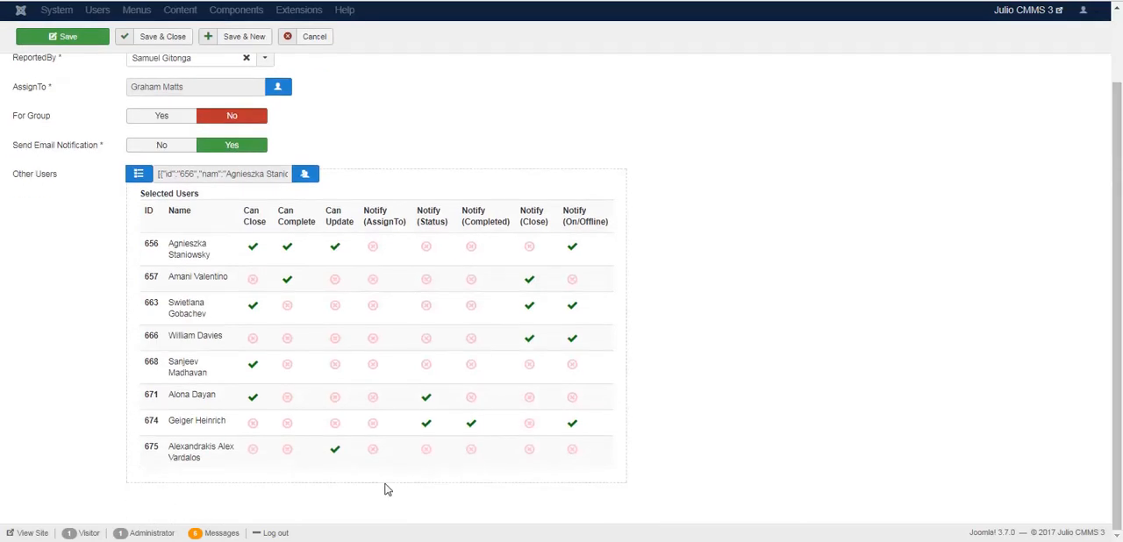
{"action": "left_click", "coordinate": [335, 449]}
Step: Reopen the Other Users selection to review the checked users and their rights on pages 1 and 4, keeping the selection
{"action": "left_click", "coordinate": [307, 176]}
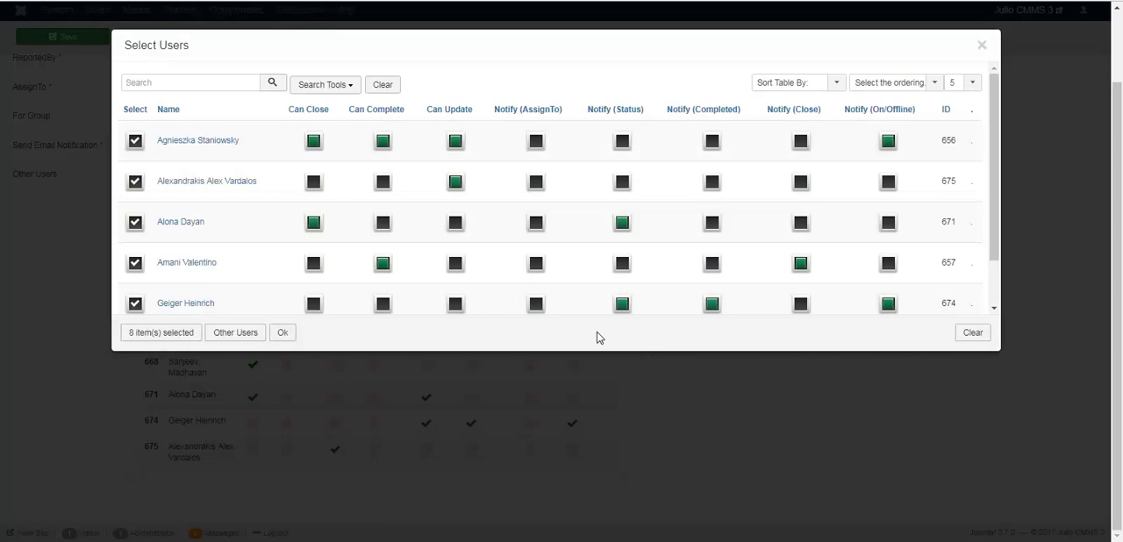
{"action": "scroll", "coordinate": [994, 202], "scroll_direction": "down", "scroll_amount": 1}
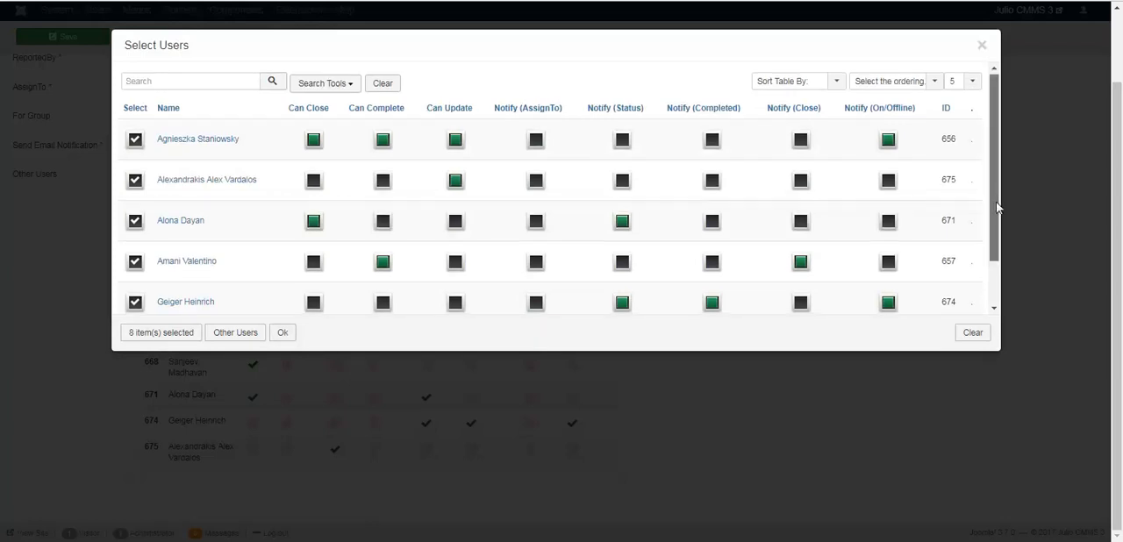
{"action": "left_click_drag", "start_coordinate": [1001, 239], "coordinate": [1003, 254]}
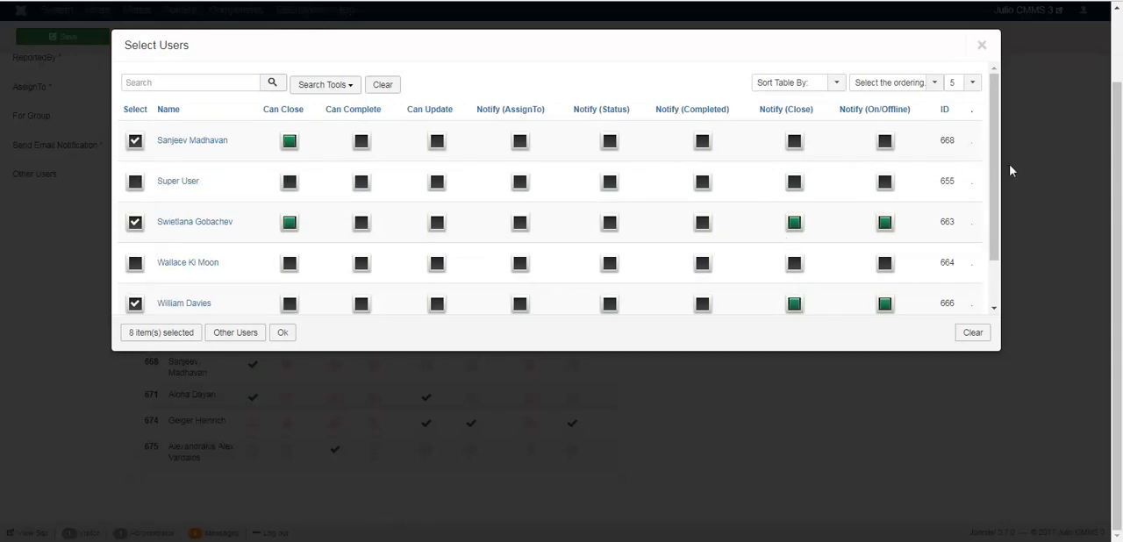
{"action": "left_click_drag", "start_coordinate": [995, 169], "coordinate": [998, 251]}
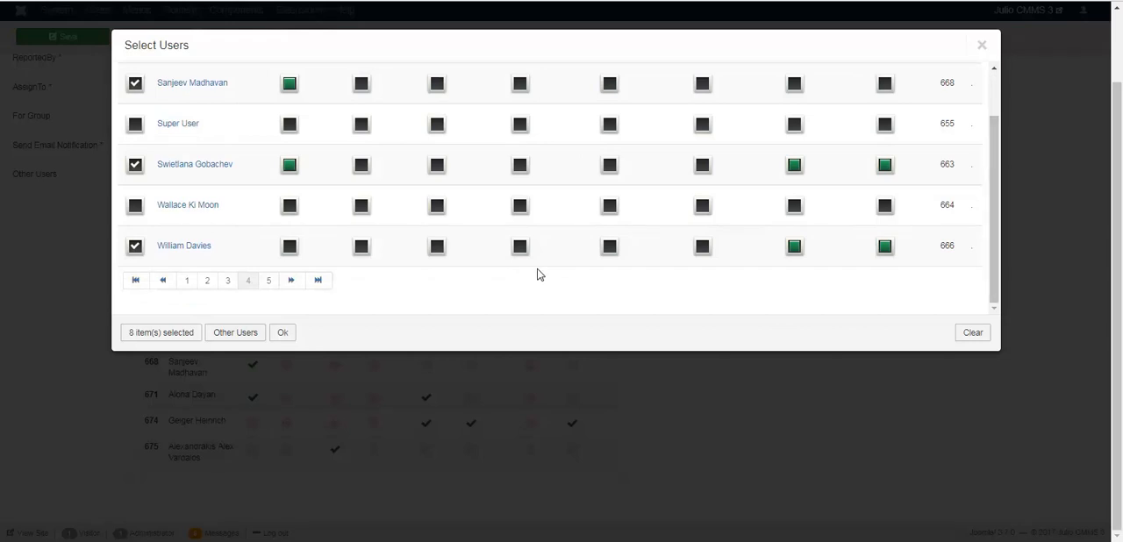
{"action": "left_click", "coordinate": [287, 331]}
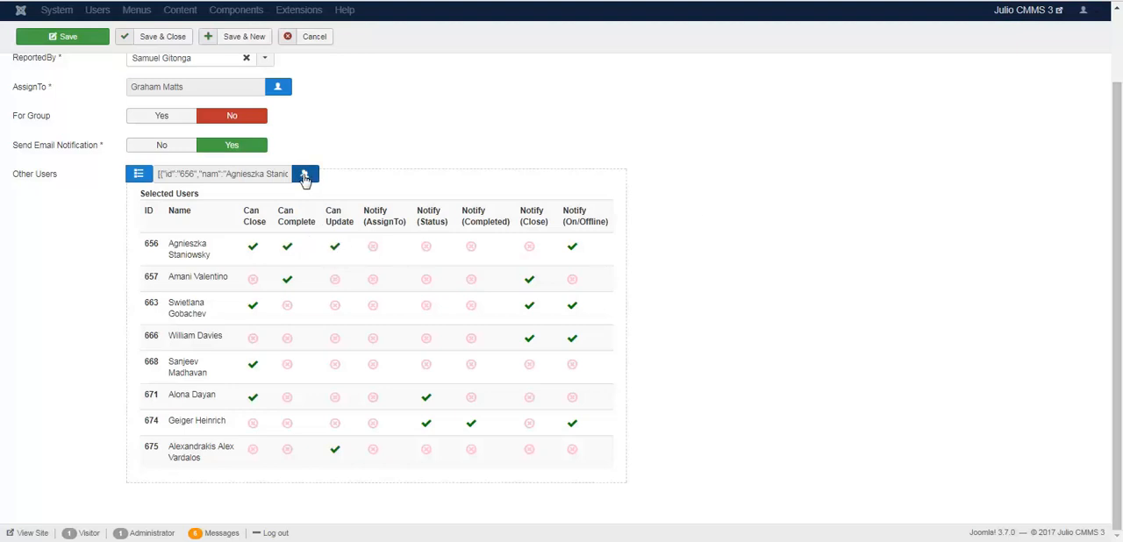
{"action": "mouse_move", "coordinate": [35, 181]}
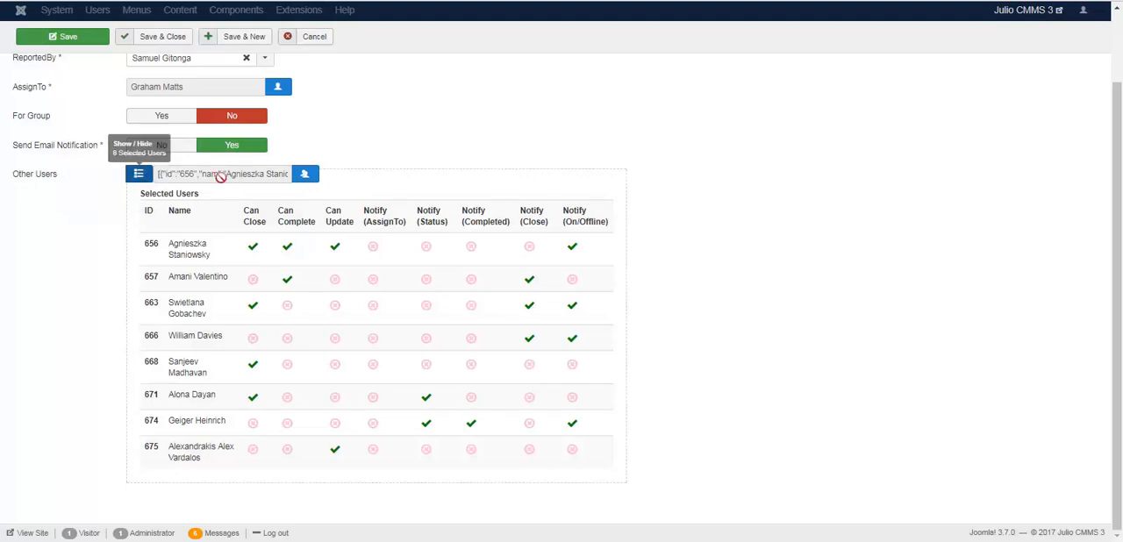
{"action": "left_click", "coordinate": [304, 174]}
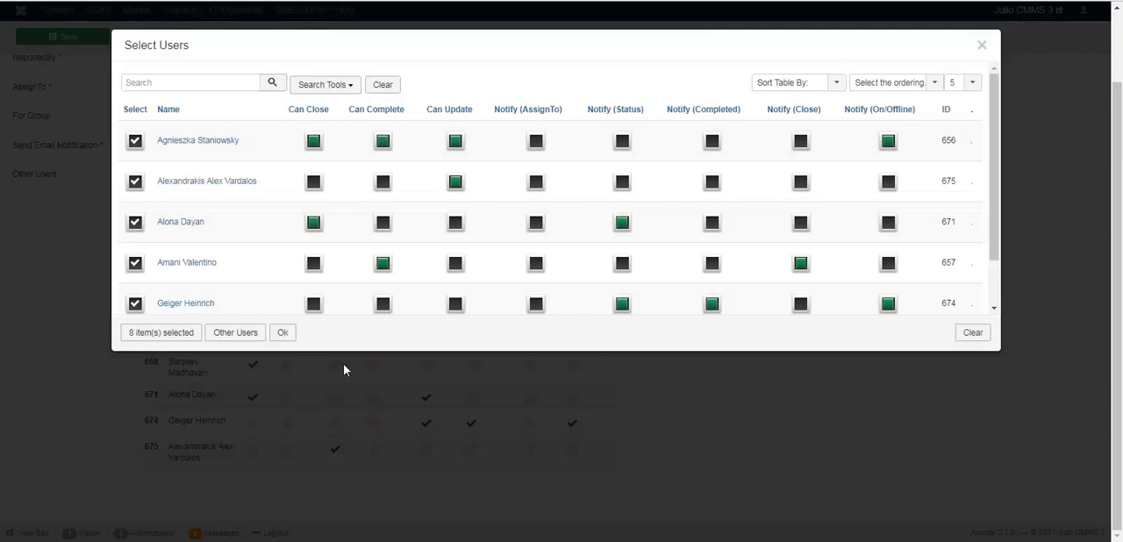
{"action": "left_click", "coordinate": [282, 335]}
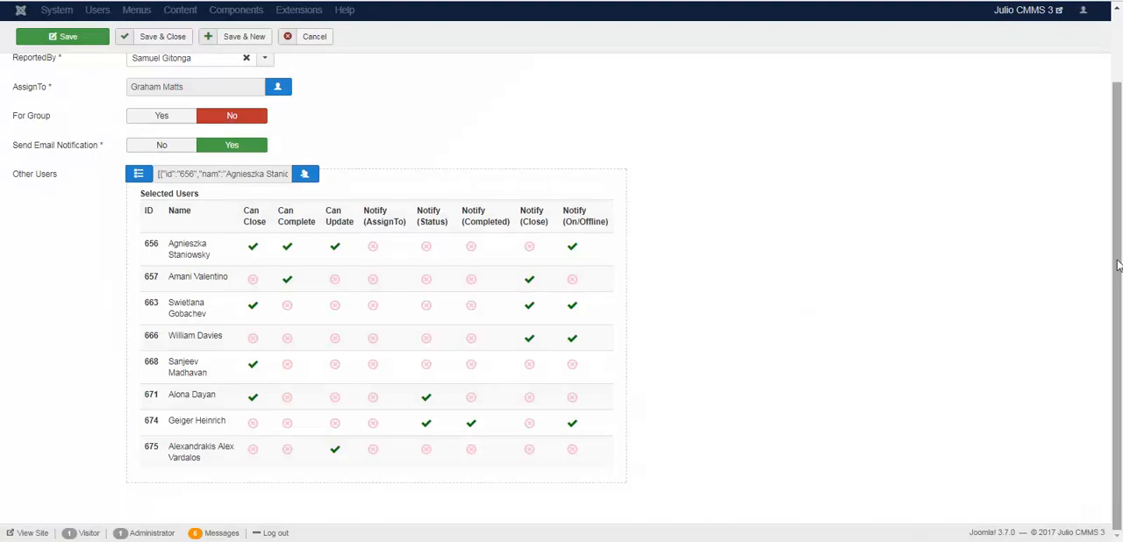
Step: Hide the summary of selected users and clear the whole Other Users selection
{"action": "scroll", "coordinate": [1117, 273], "scroll_direction": "up", "scroll_amount": 2}
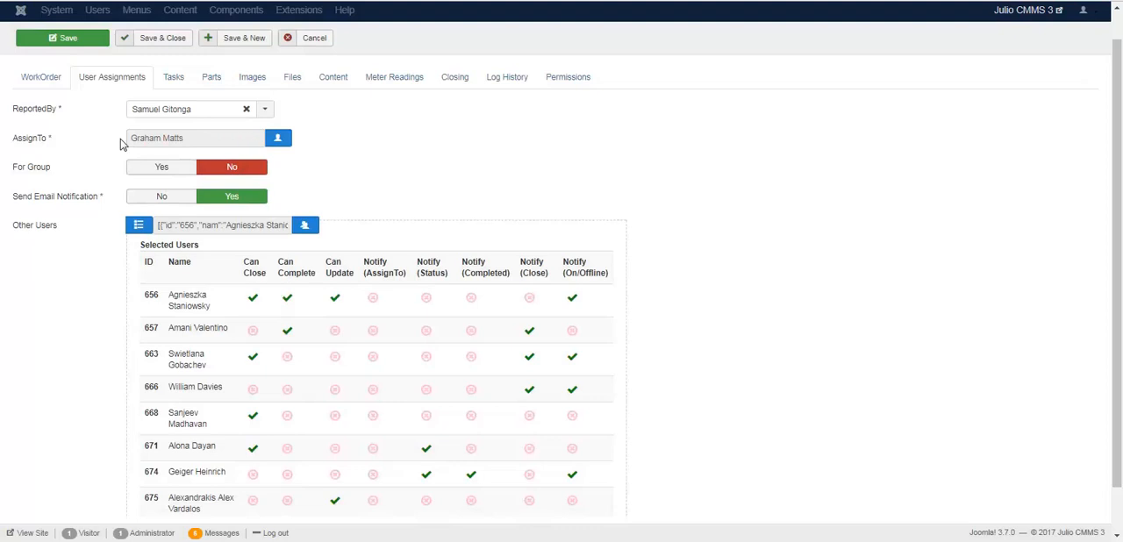
{"action": "left_click", "coordinate": [139, 226]}
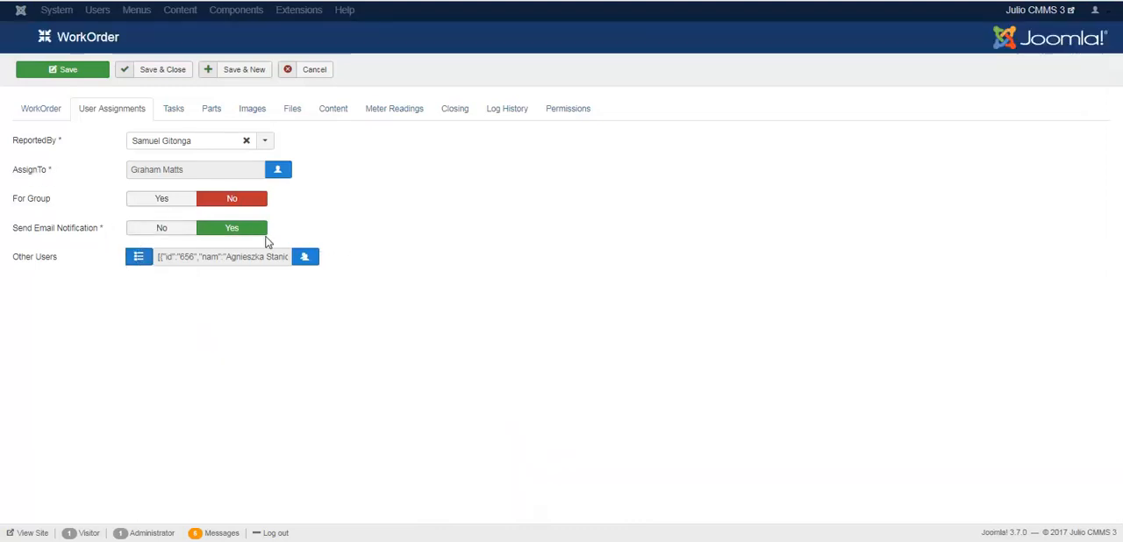
{"action": "left_click", "coordinate": [309, 257]}
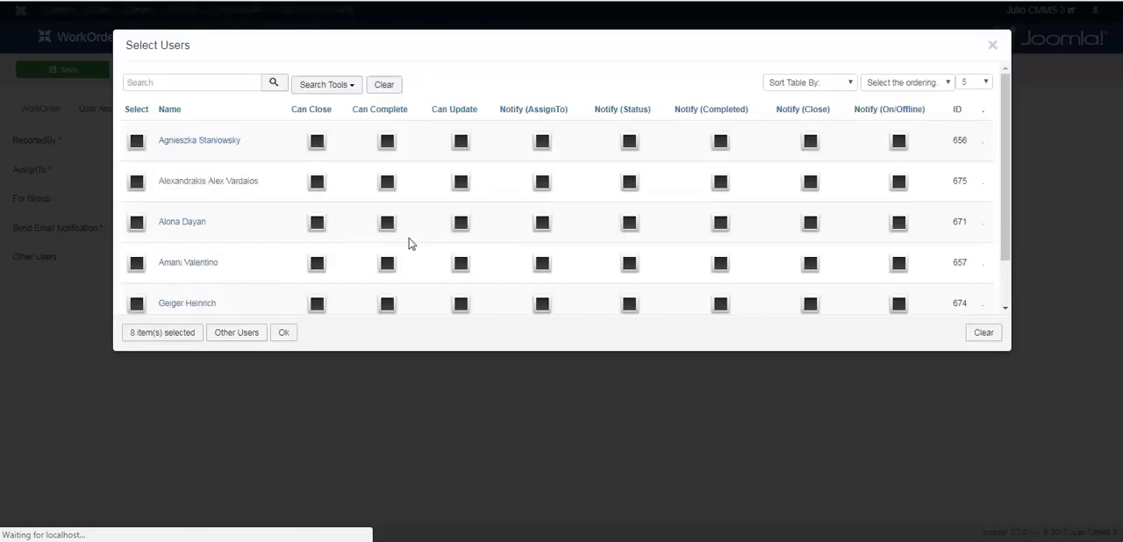
{"action": "left_click", "coordinate": [984, 334]}
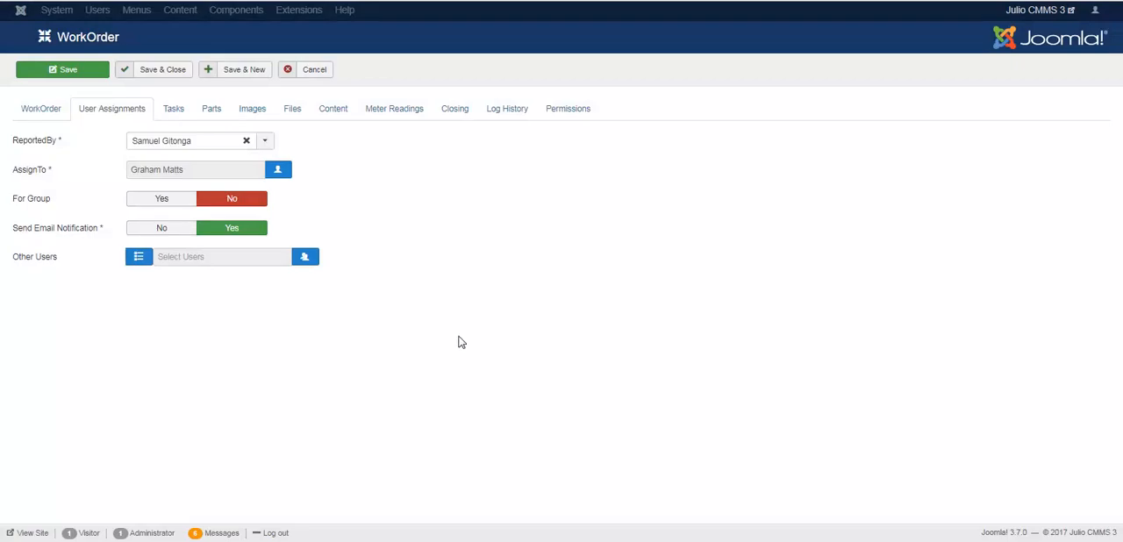
Step: Select and deselect the fifth listed user in the Other Users selection, confirm it empty, and check the selected users summary
{"action": "left_click", "coordinate": [307, 258]}
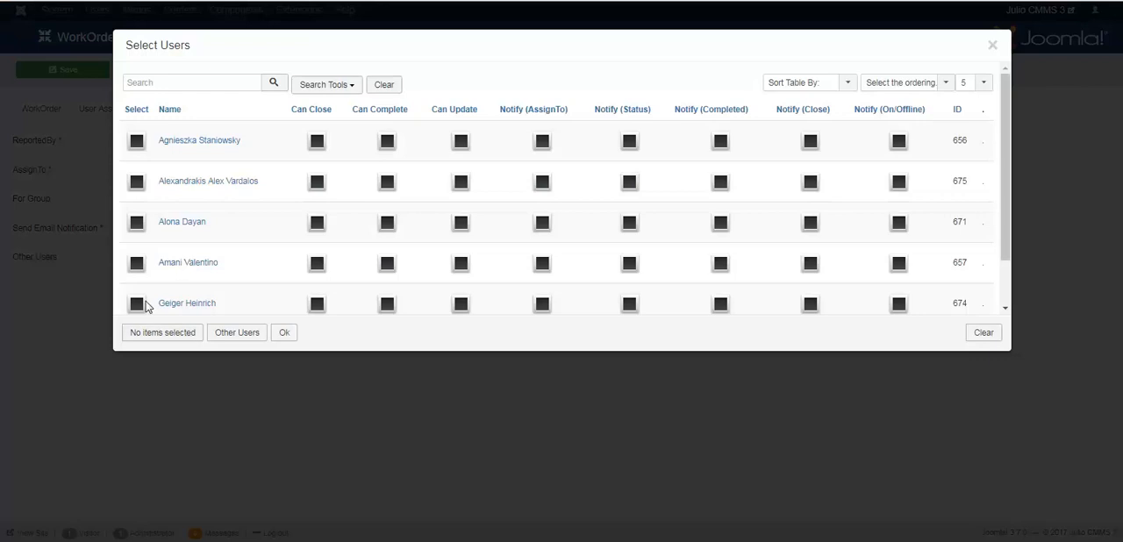
{"action": "left_click", "coordinate": [137, 308]}
{"action": "left_click", "coordinate": [137, 306]}
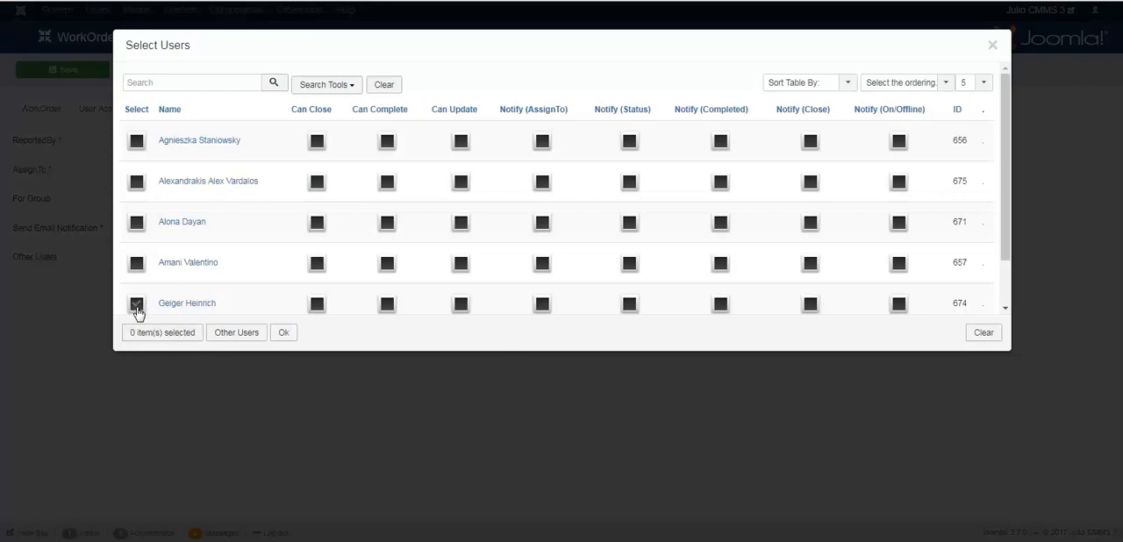
{"action": "left_click", "coordinate": [284, 334]}
{"action": "left_click", "coordinate": [139, 259]}
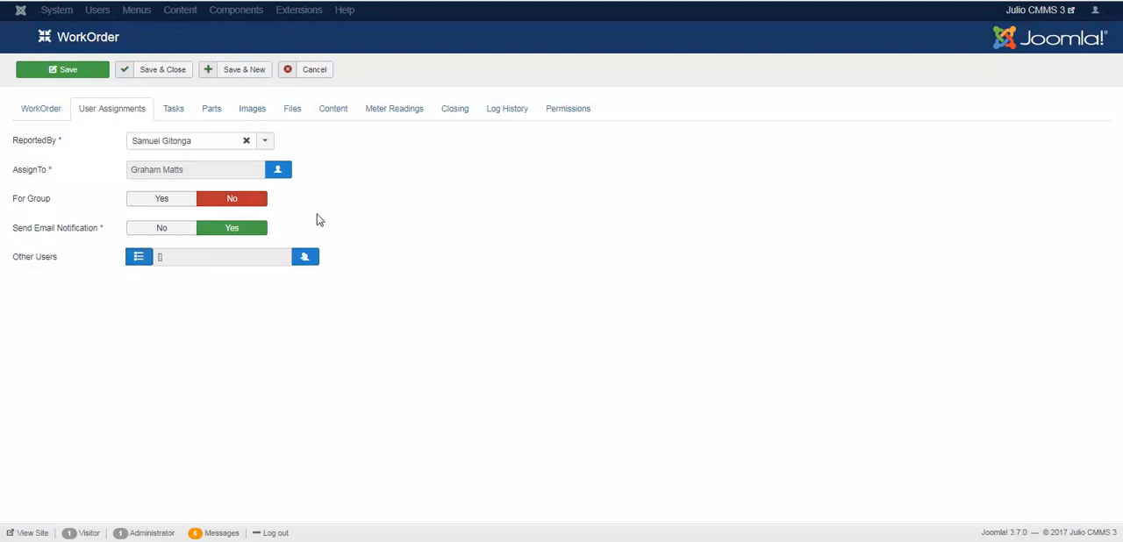
Step: Enter the task instruction summary "Check the oil filters; or what else could be wrong. Report the color of the smoke." and set the estimated time to 1 hour
{"action": "left_click", "coordinate": [170, 118]}
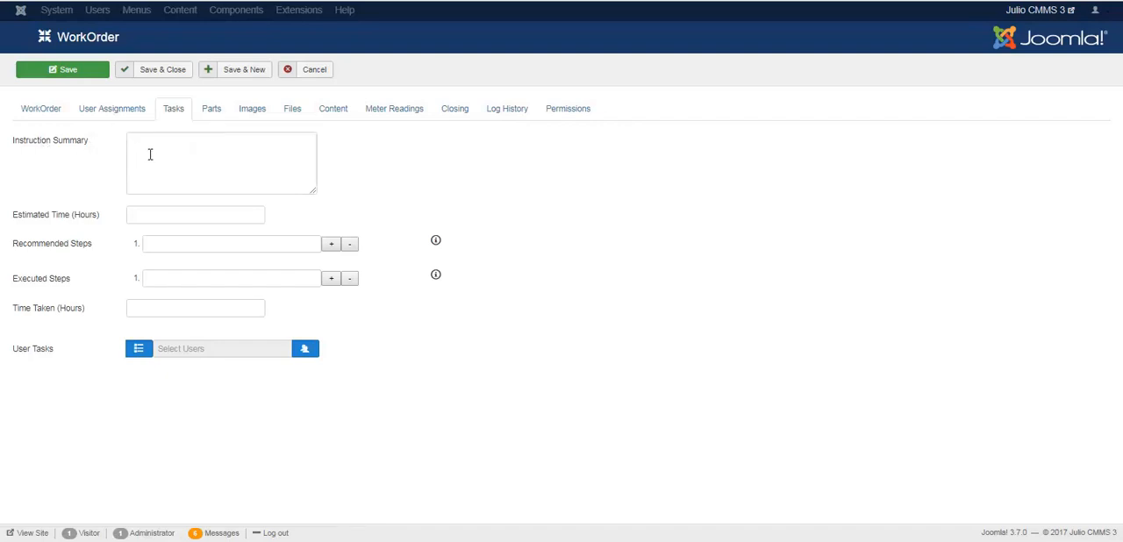
{"action": "left_click", "coordinate": [150, 153]}
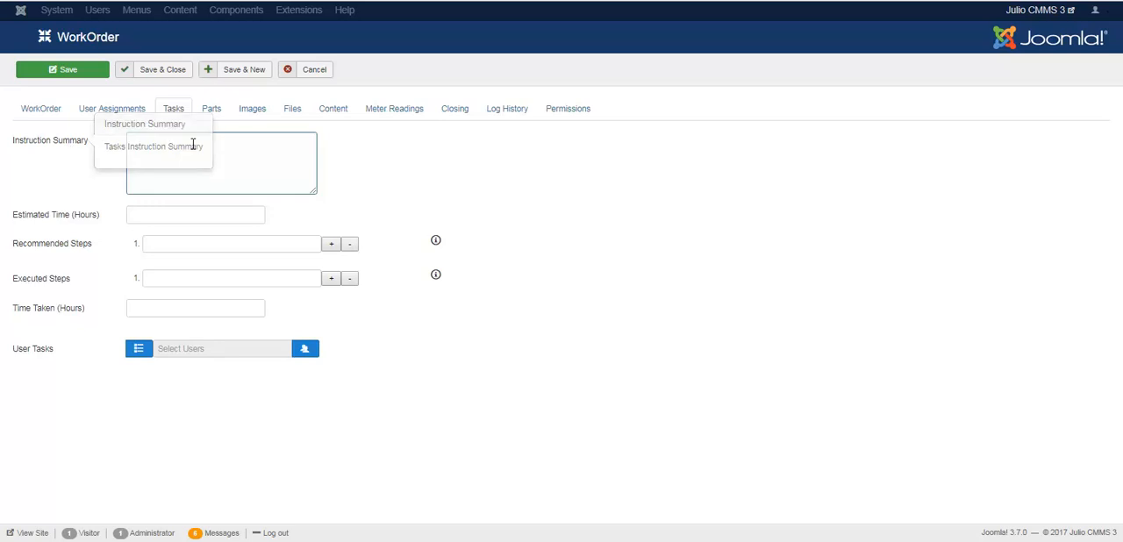
{"action": "type", "text": "Check the oil filters, or what else could be wrong. Report the color of the smoke."}
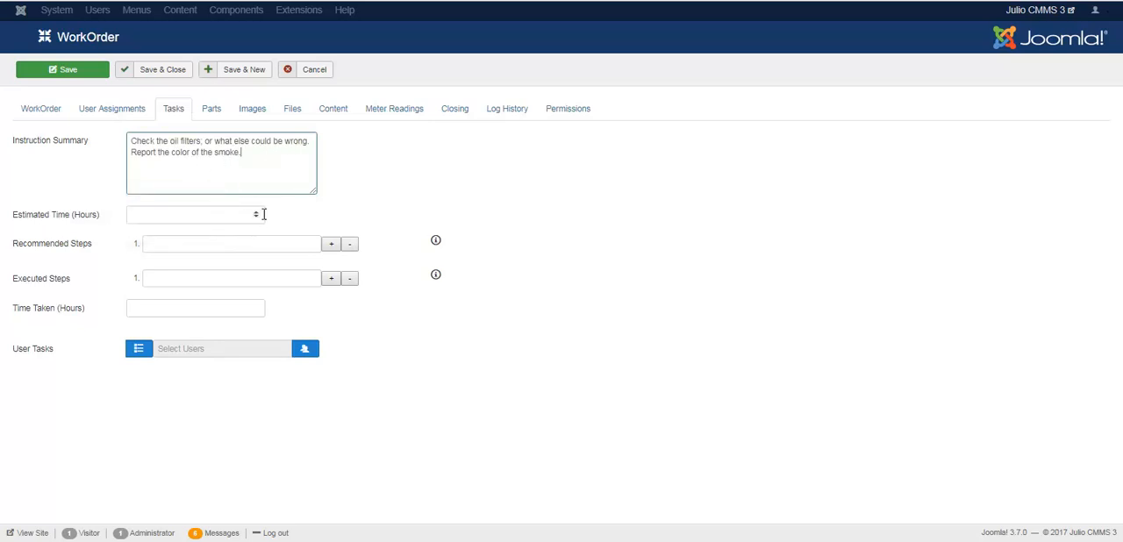
{"action": "left_click", "coordinate": [257, 213]}
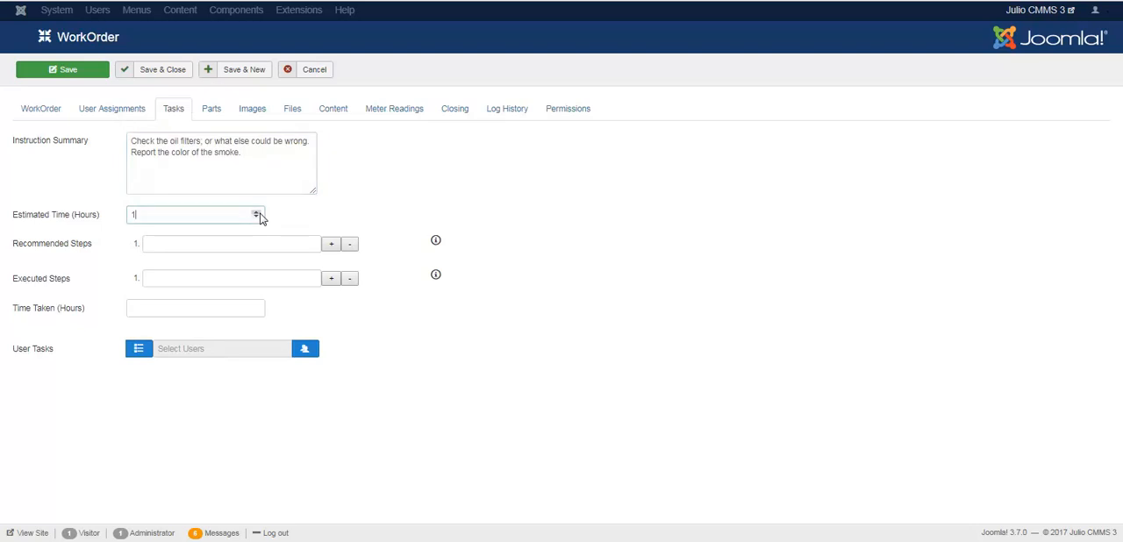
{"action": "left_click", "coordinate": [257, 214]}
Step: Expand the Recommended Steps list to eight entries and fill in Step 1, Step 2, Step xxxx and Step 8 as the last entry
{"action": "left_click", "coordinate": [332, 249]}
{"action": "left_click", "coordinate": [332, 249]}
{"action": "left_click", "coordinate": [331, 249]}
{"action": "left_click", "coordinate": [332, 249]}
{"action": "left_click", "coordinate": [332, 249]}
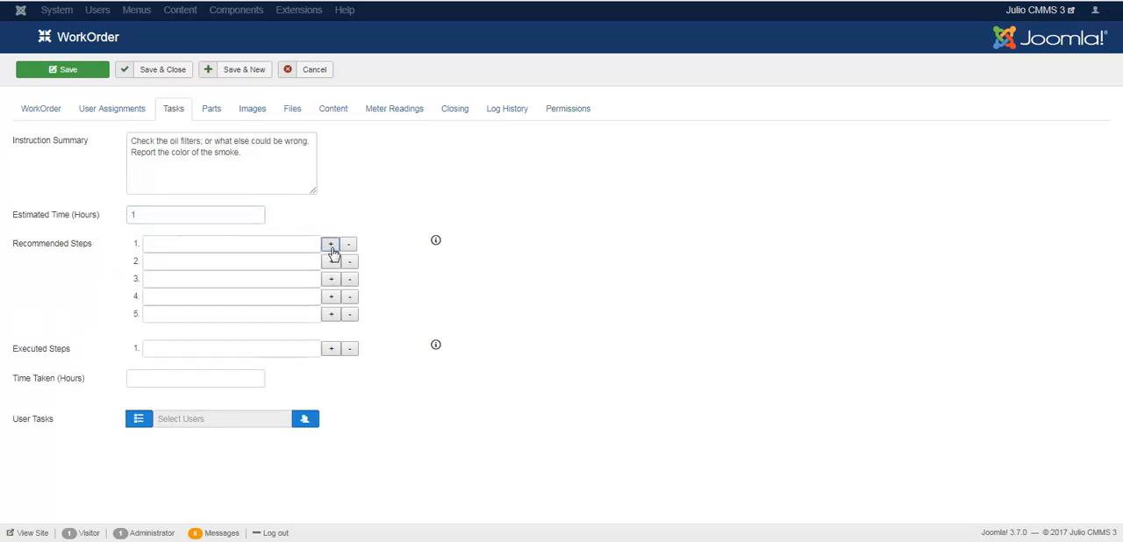
{"action": "left_click", "coordinate": [332, 249]}
{"action": "left_click", "coordinate": [332, 249]}
{"action": "left_click", "coordinate": [332, 249]}
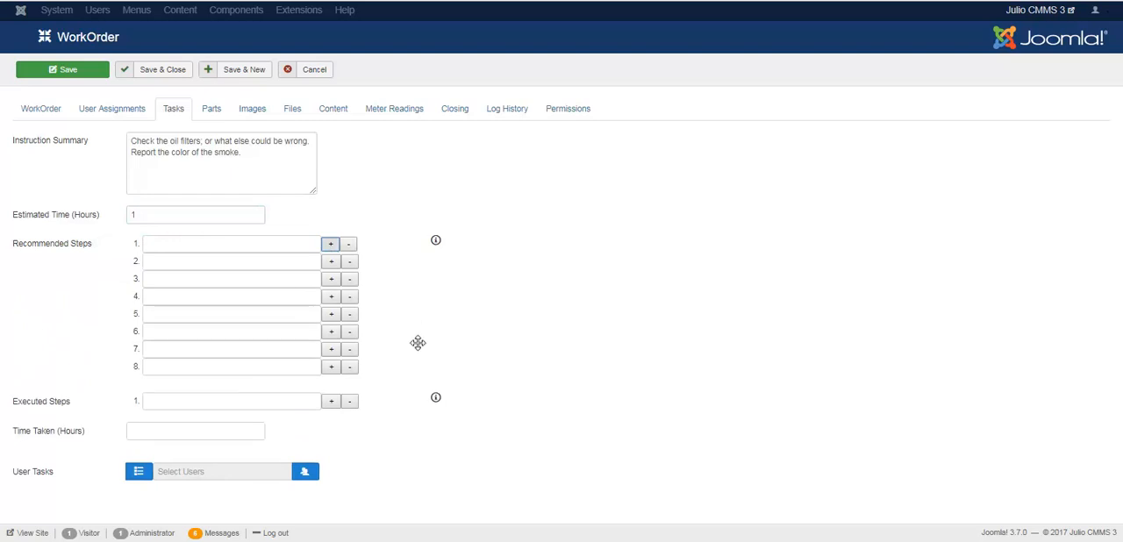
{"action": "left_click", "coordinate": [264, 244]}
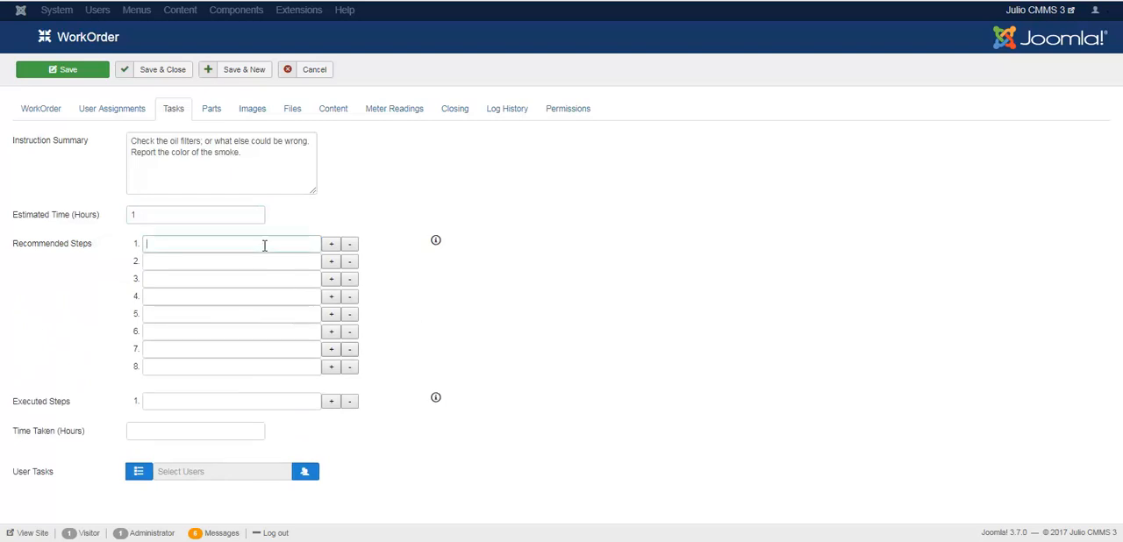
{"action": "type", "text": "Step 1"}
{"action": "left_click", "coordinate": [237, 262]}
{"action": "type", "text": "Step 2"}
{"action": "left_click", "coordinate": [194, 280]}
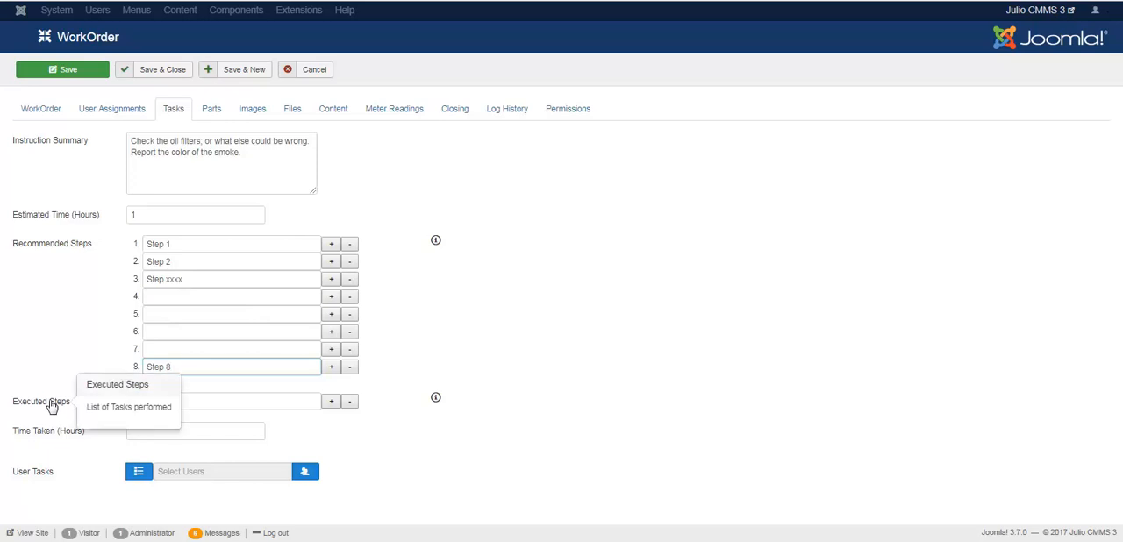
Step: Copy the whole list of recommended steps into the Executed Steps list
{"action": "mouse_move", "coordinate": [54, 412]}
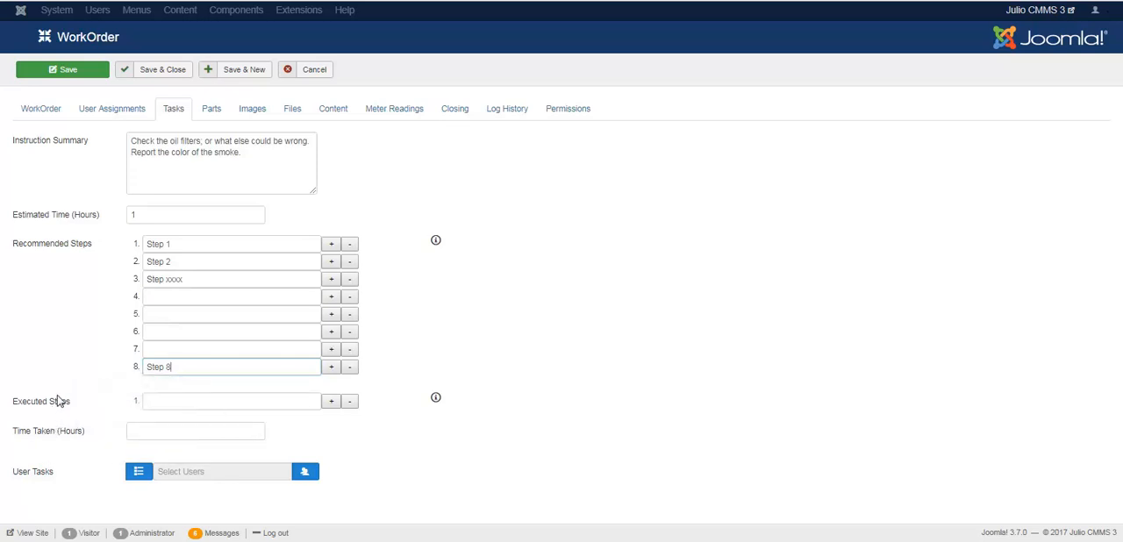
{"action": "mouse_move", "coordinate": [36, 472]}
{"action": "left_click_drag", "start_coordinate": [137, 314], "coordinate": [136, 402]}
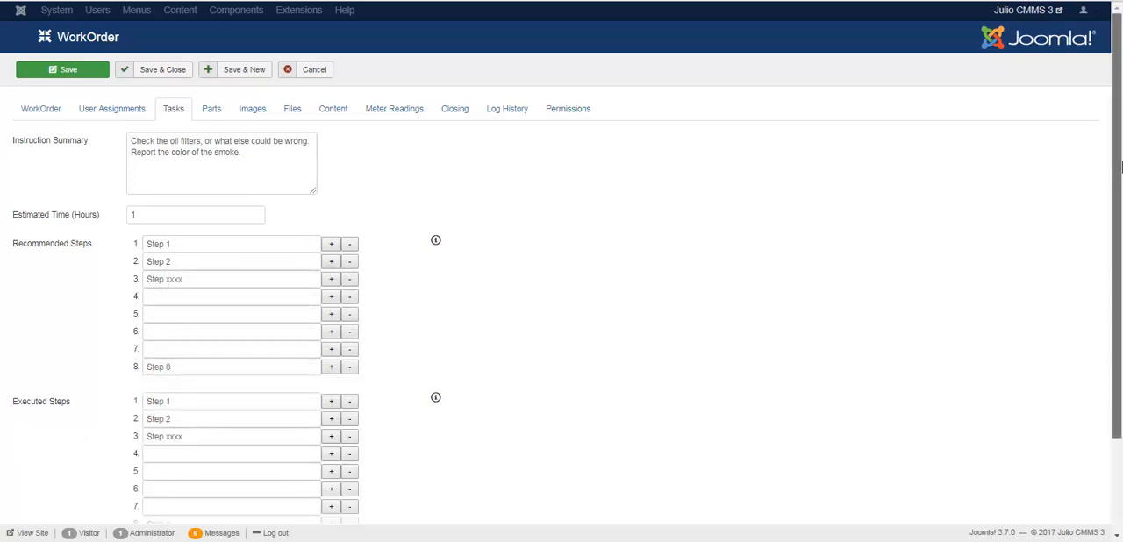
{"action": "left_click_drag", "start_coordinate": [1120, 166], "coordinate": [1115, 286]}
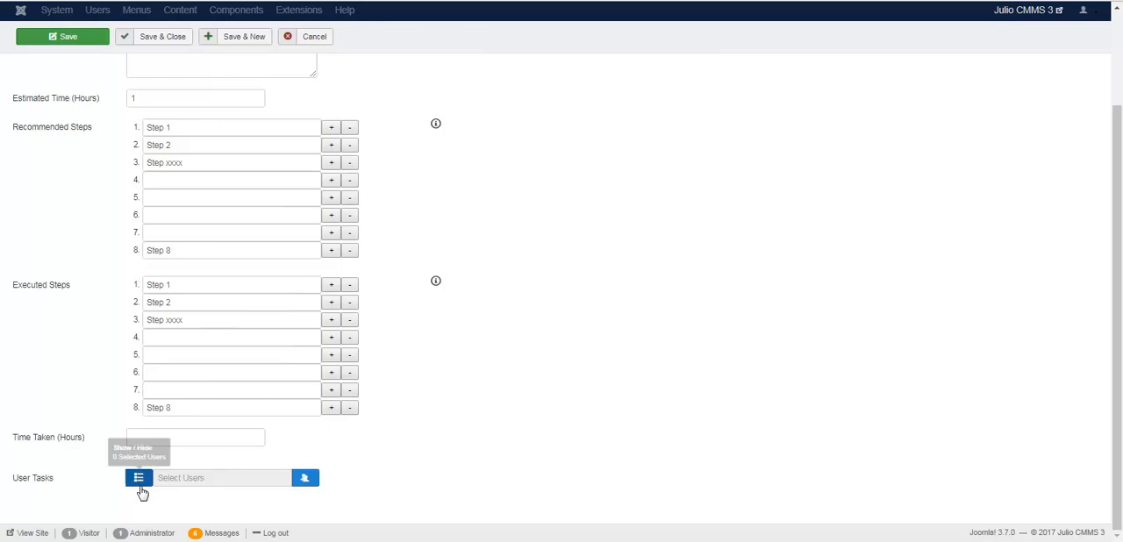
Step: Try a value of 3 hours for the time taken and clear the field again
{"action": "left_click", "coordinate": [257, 435]}
{"action": "left_click", "coordinate": [256, 435]}
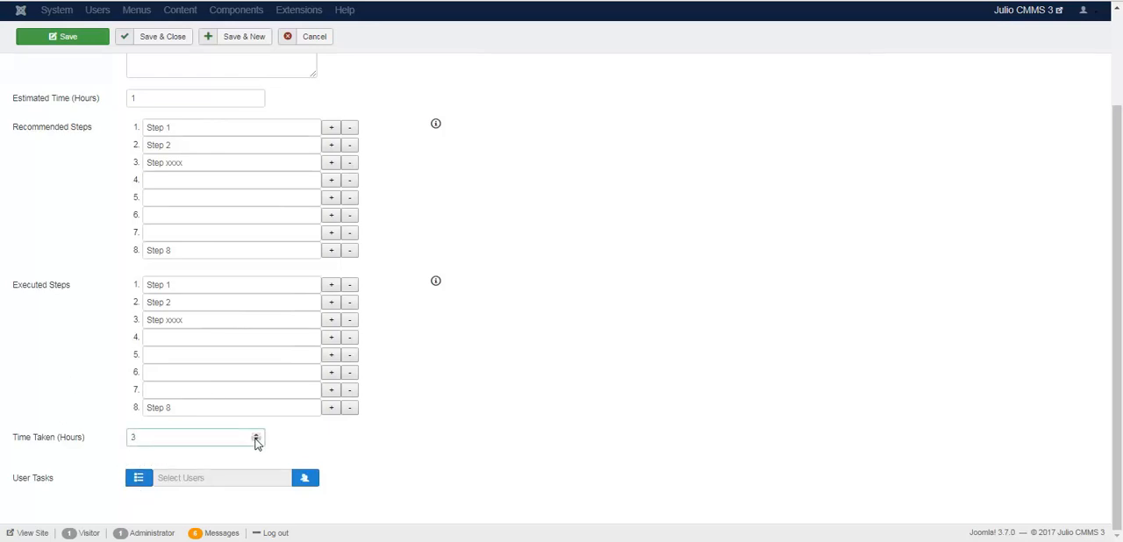
{"action": "left_click", "coordinate": [257, 443]}
{"action": "key", "text": "BackSpace"}
Step: Remove the entries from both the Recommended Steps and Executed Steps lists, leaving one blank entry in each
{"action": "left_click", "coordinate": [350, 288]}
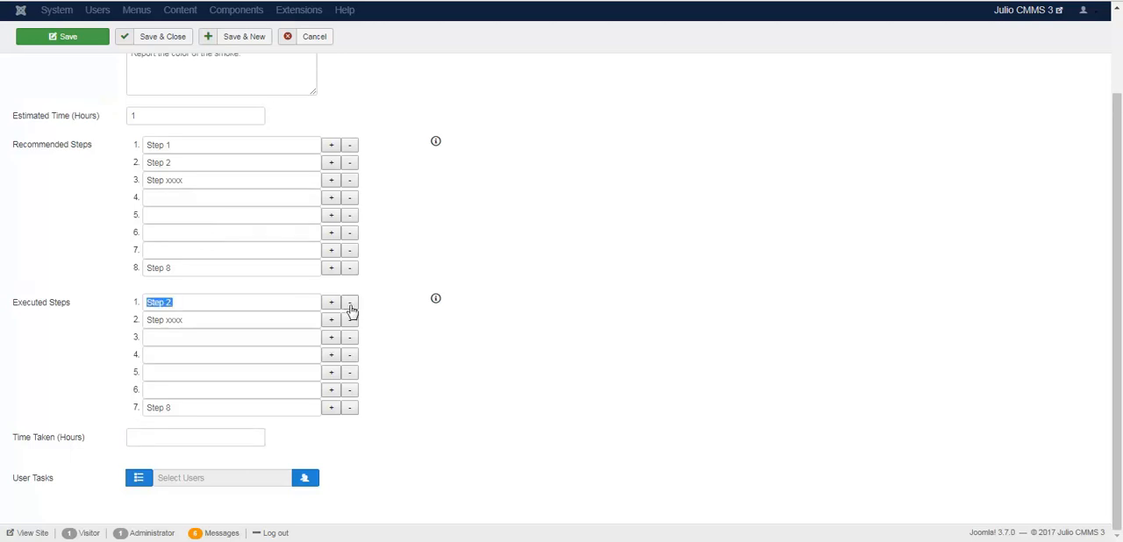
{"action": "left_click", "coordinate": [350, 303]}
{"action": "left_click", "coordinate": [349, 163]}
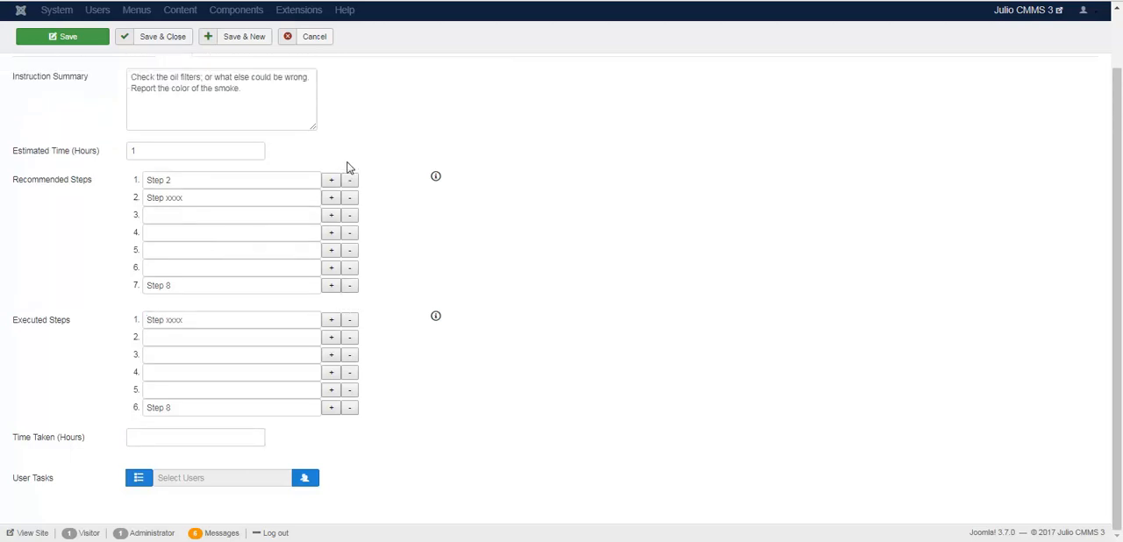
{"action": "left_click", "coordinate": [350, 182]}
{"action": "left_click", "coordinate": [350, 217]}
{"action": "left_click", "coordinate": [349, 219]}
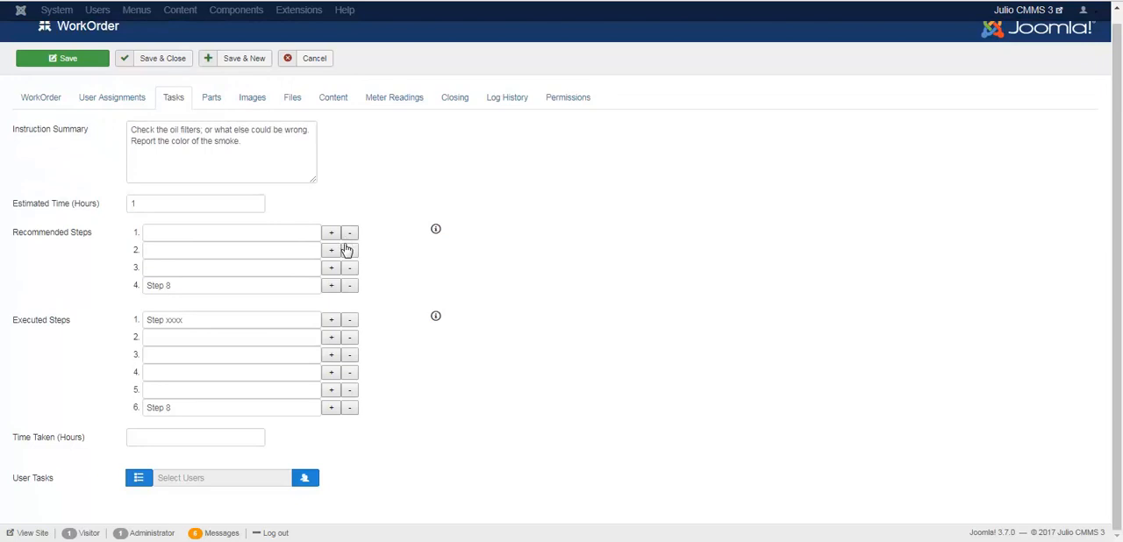
{"action": "left_click", "coordinate": [349, 249]}
{"action": "left_click", "coordinate": [349, 262]}
{"action": "left_click", "coordinate": [349, 261]}
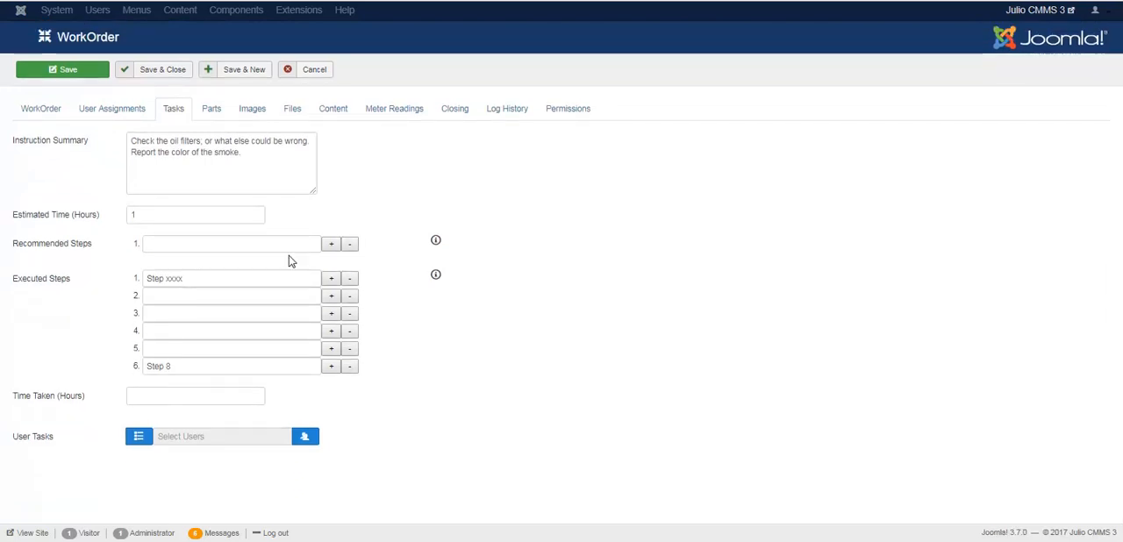
{"action": "left_click", "coordinate": [350, 281]}
{"action": "left_click", "coordinate": [349, 299]}
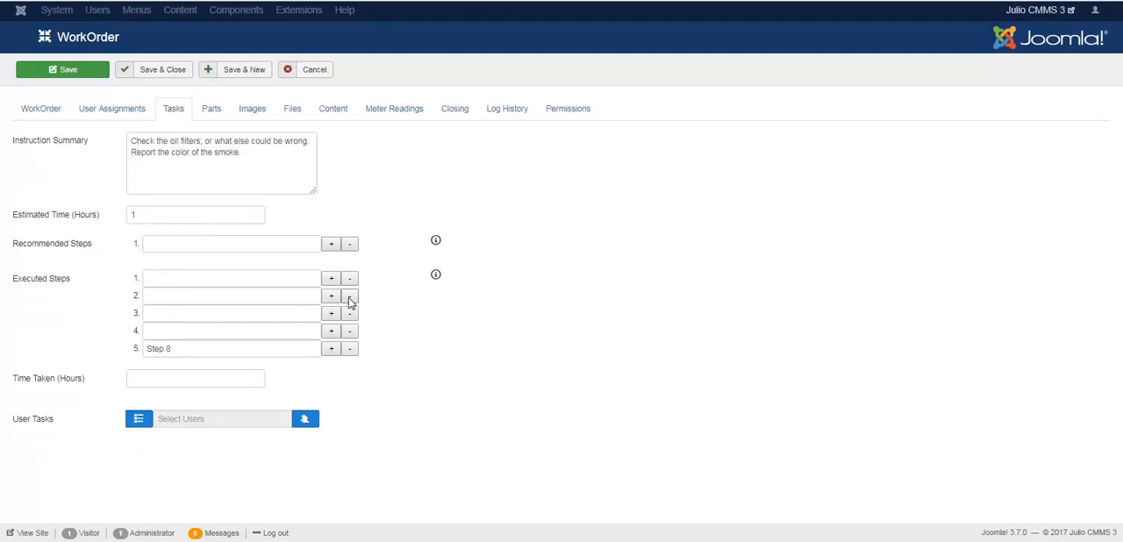
{"action": "left_click", "coordinate": [349, 299]}
{"action": "left_click", "coordinate": [349, 300]}
{"action": "left_click", "coordinate": [350, 299]}
Step: Check the description of User Tasks, then show and hide its summary of selected users
{"action": "mouse_move", "coordinate": [33, 351]}
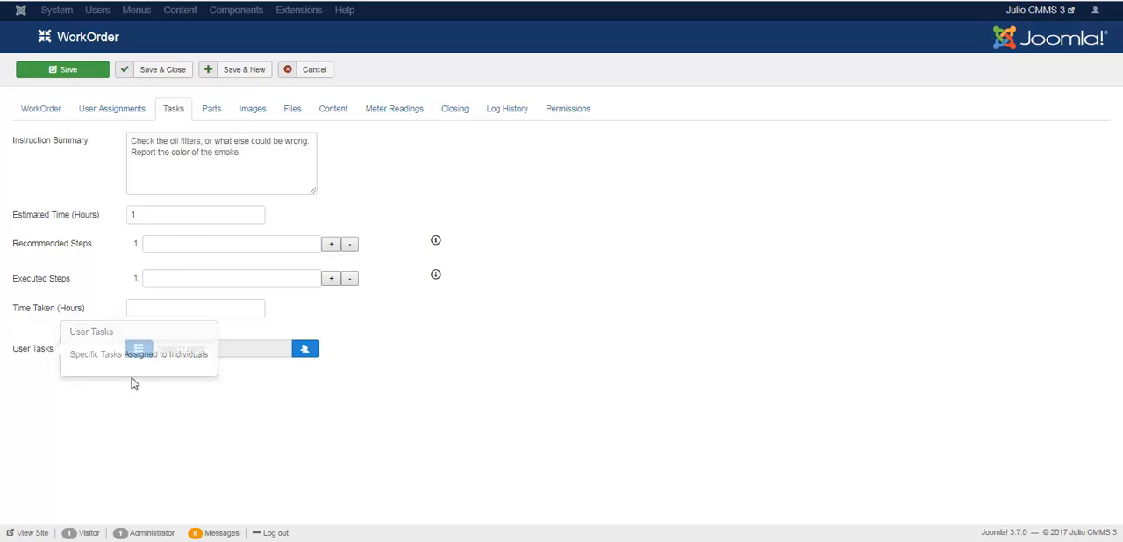
{"action": "left_click", "coordinate": [139, 350]}
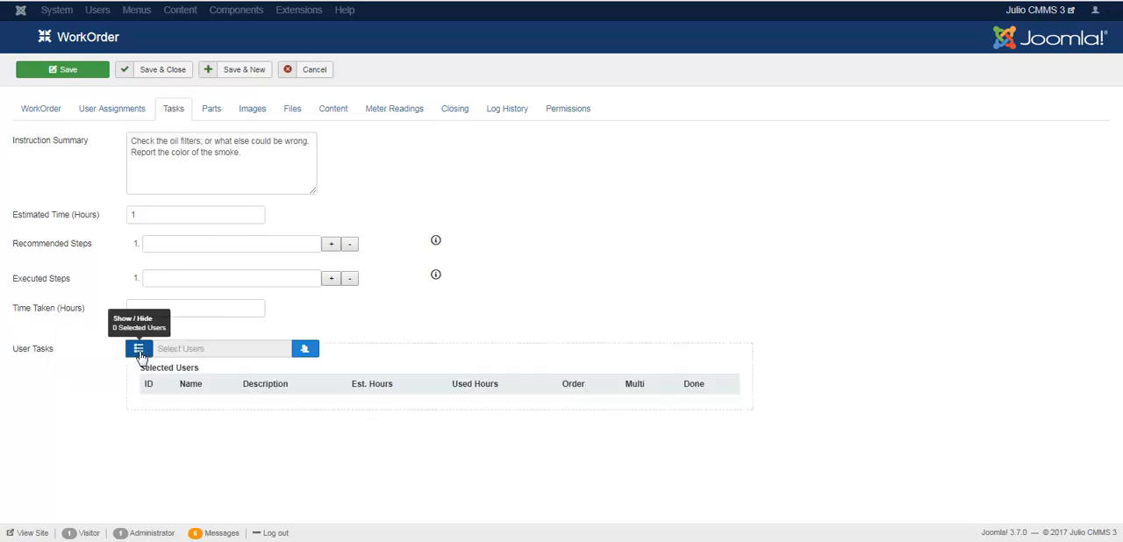
{"action": "left_click", "coordinate": [139, 349]}
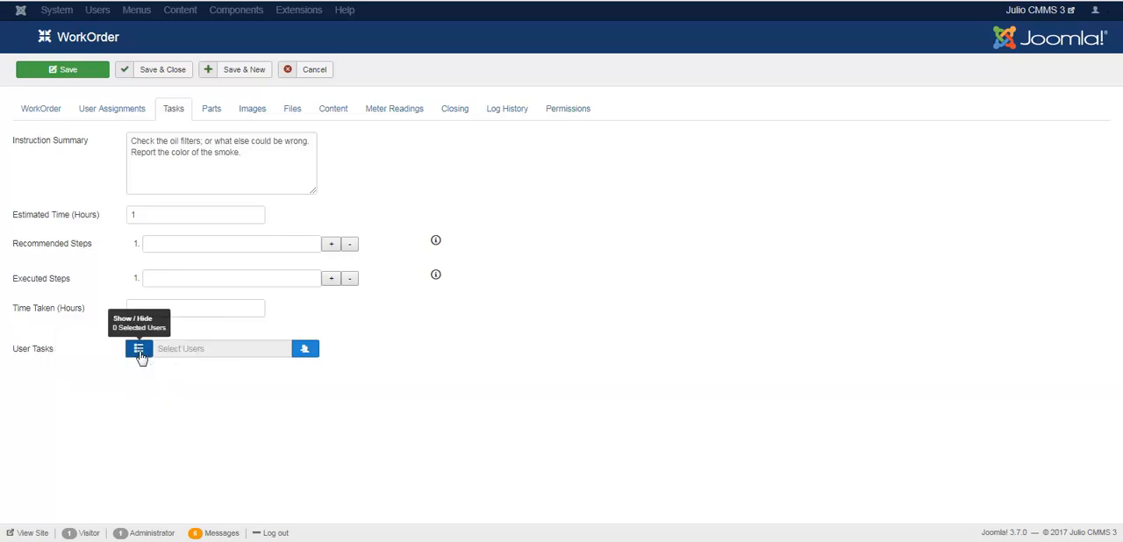
Step: Open the user selection for User Tasks and examine the search filters, including the available user groups
{"action": "left_click", "coordinate": [313, 351]}
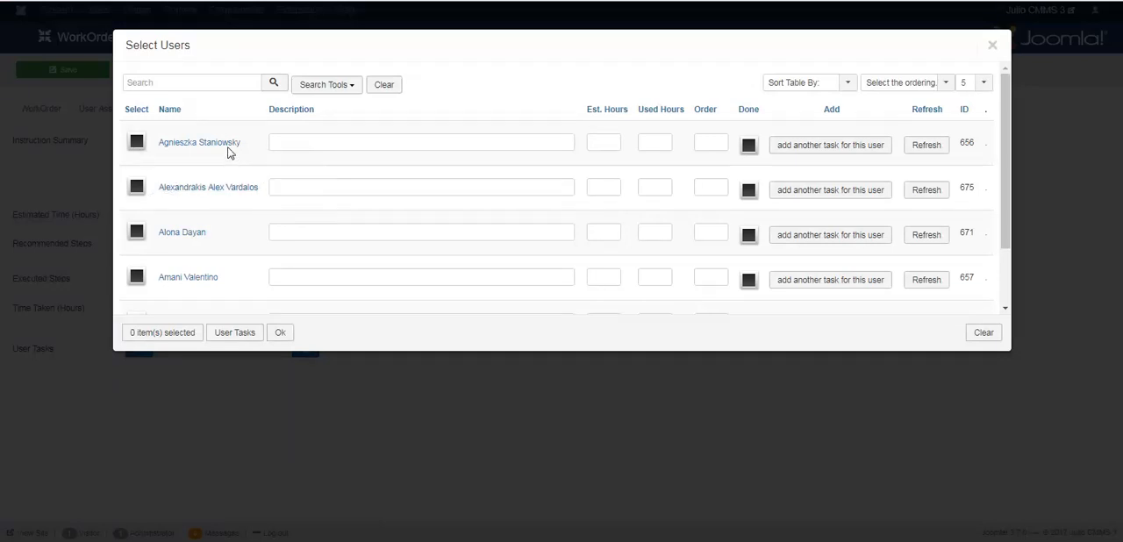
{"action": "left_click", "coordinate": [332, 92]}
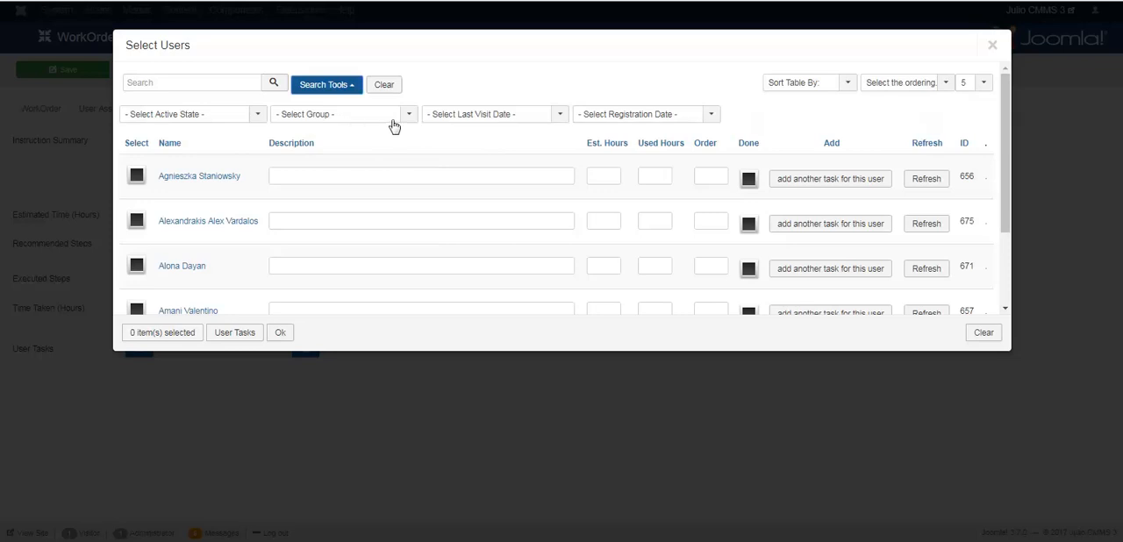
{"action": "left_click", "coordinate": [394, 123]}
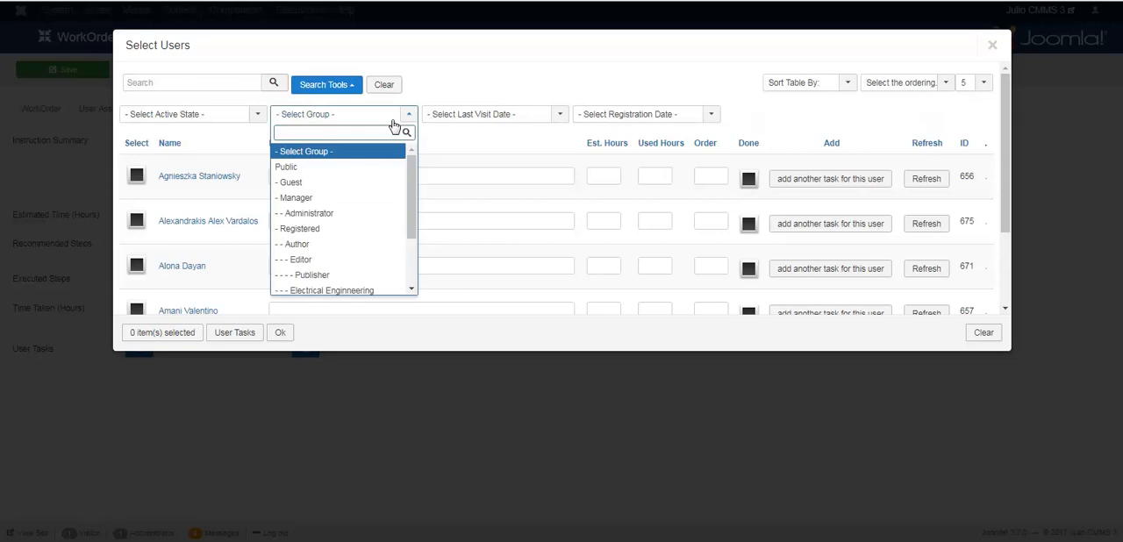
{"action": "left_click", "coordinate": [452, 143]}
{"action": "left_click", "coordinate": [420, 178]}
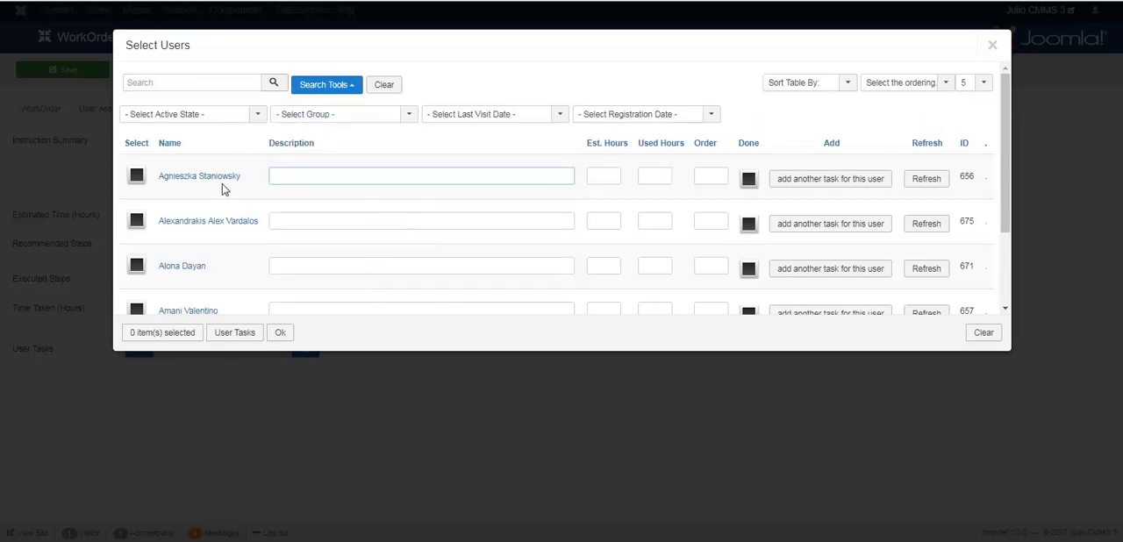
Step: Select the first two listed users and give the first one a "Task 1" description addressed to that user, with order 1
{"action": "left_click", "coordinate": [136, 175]}
{"action": "left_click", "coordinate": [137, 222]}
{"action": "left_click", "coordinate": [308, 179]}
{"action": "type", "text": "Task 1 for Agnieszka"}
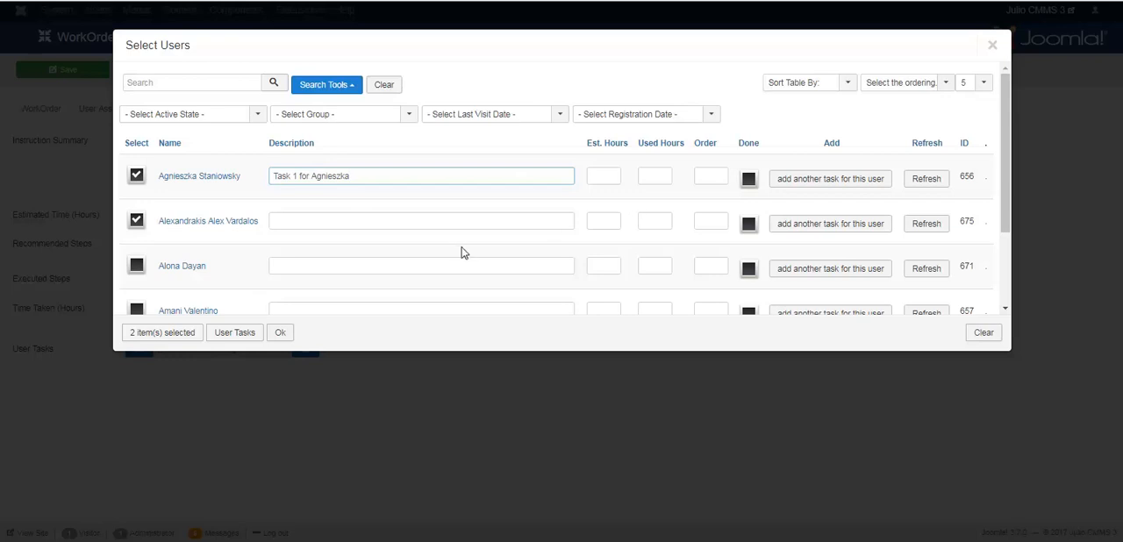
{"action": "left_click", "coordinate": [716, 174]}
{"action": "type", "text": "1"}
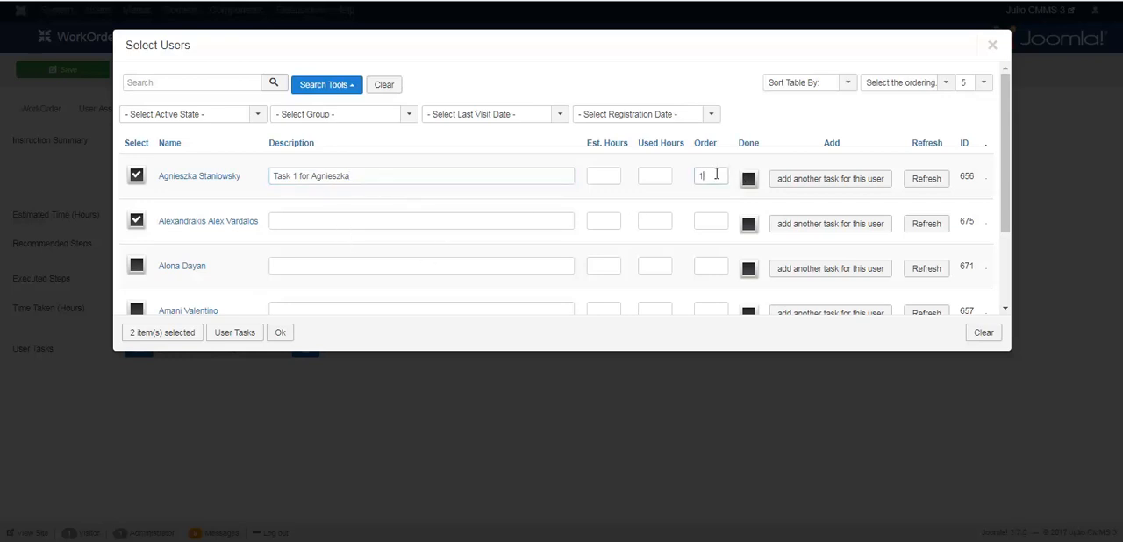
Step: Select the third listed user with the task "Next assignment" and order 2, and set 1 estimated hour for the first and third users
{"action": "left_click", "coordinate": [344, 267]}
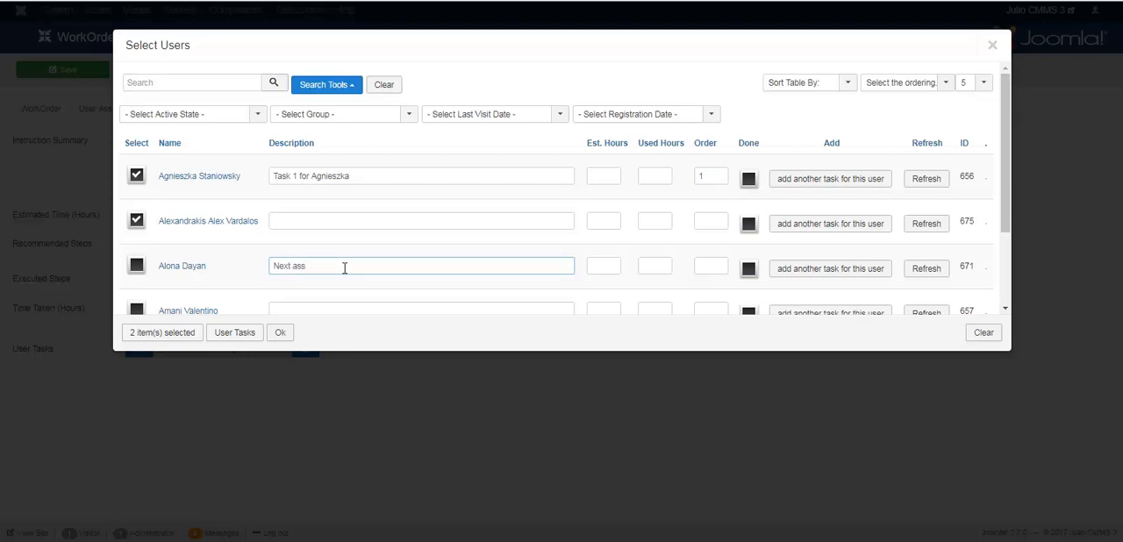
{"action": "type", "text": "Next assignment"}
{"action": "left_click", "coordinate": [709, 268]}
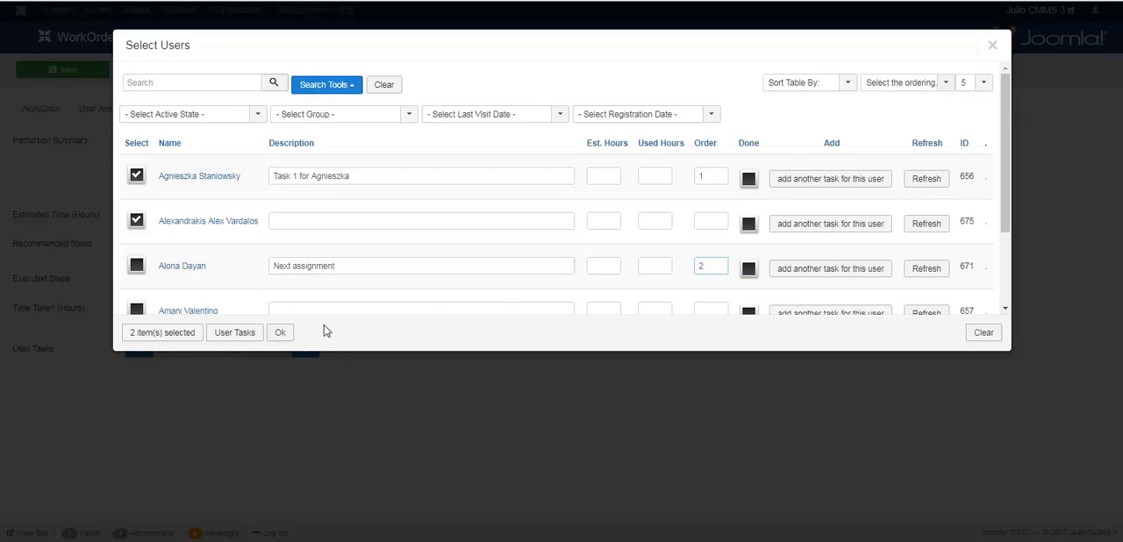
{"action": "left_click", "coordinate": [136, 265]}
{"action": "left_click", "coordinate": [607, 177]}
{"action": "left_click", "coordinate": [597, 266]}
{"action": "type", "text": "1"}
Step: Select the fourth listed user and enter a "Task 3" description addressed to that user, with order 3 and 1 estimated hour
{"action": "left_click", "coordinate": [136, 313]}
{"action": "left_click", "coordinate": [307, 311]}
{"action": "left_click_drag", "start_coordinate": [1009, 200], "coordinate": [1009, 225]}
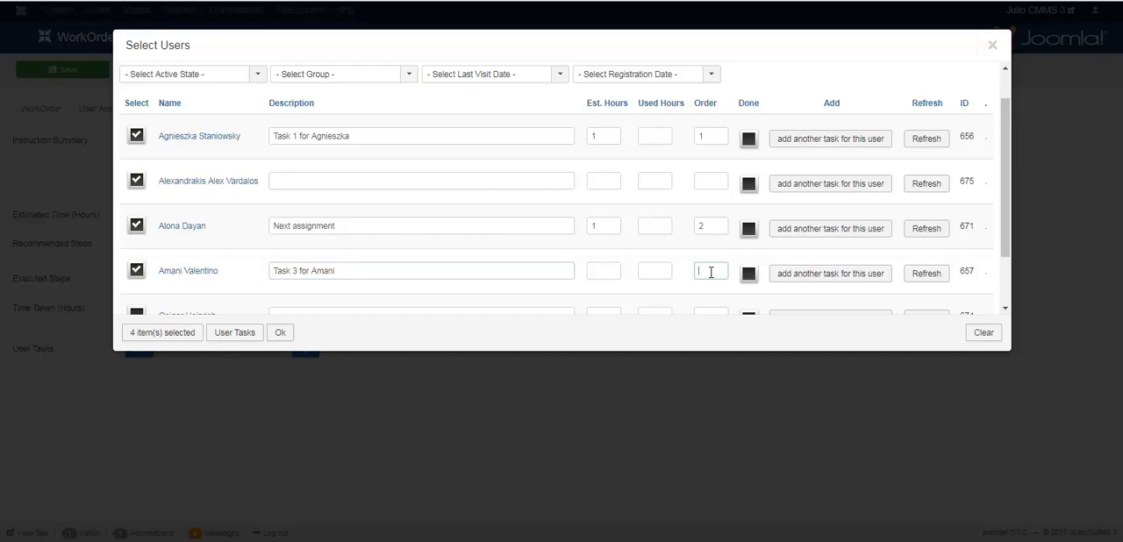
{"action": "left_click", "coordinate": [607, 273]}
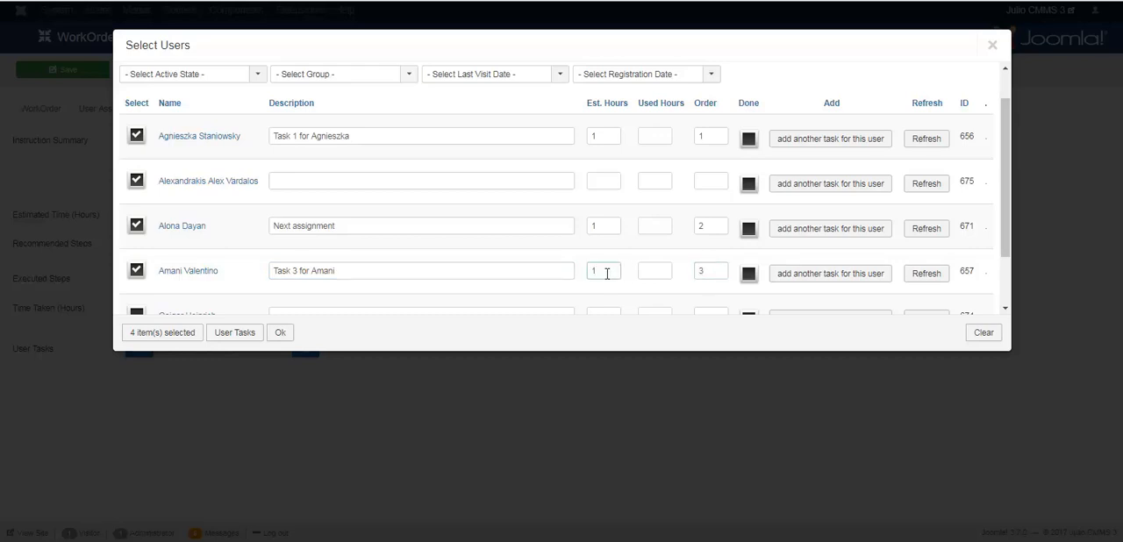
Step: Add another task for the first listed user, described as "Task 4" for that user, with order 4 and 2 estimated hours
{"action": "left_click", "coordinate": [800, 142]}
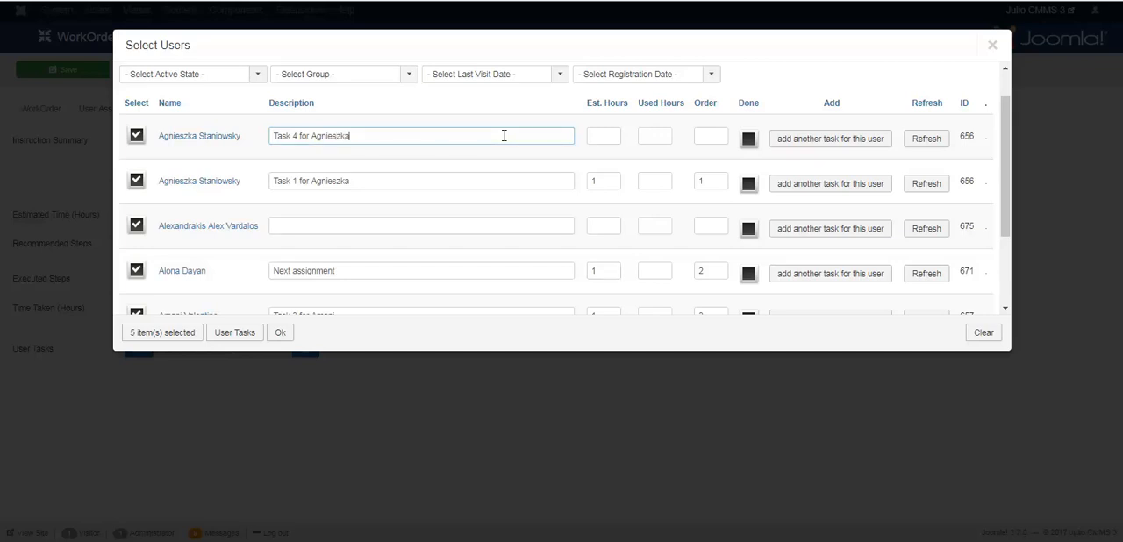
{"action": "left_click", "coordinate": [711, 138]}
{"action": "type", "text": "4"}
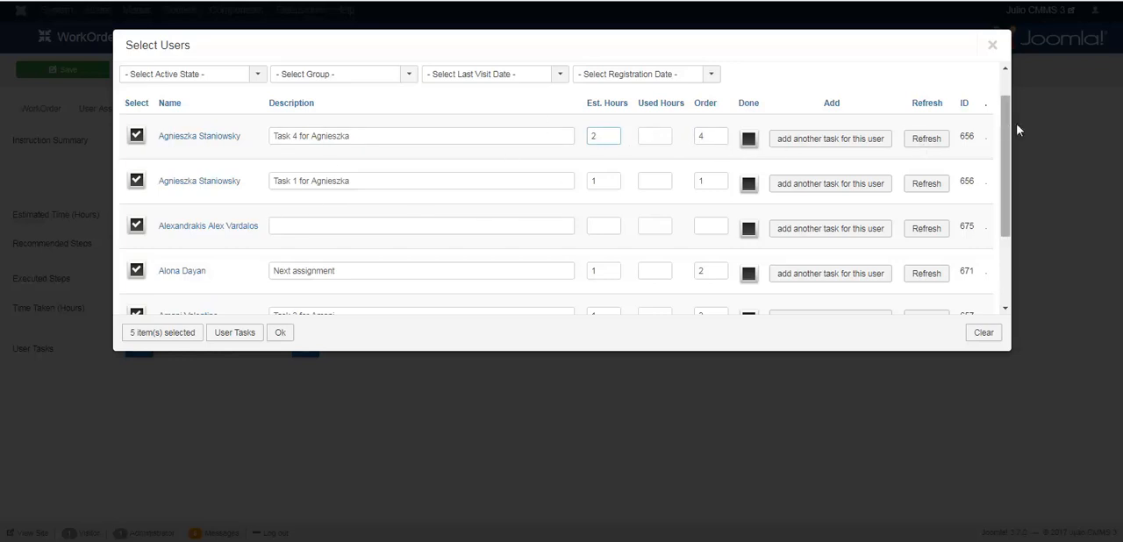
Step: Give the selected user who has no task yet the description "Closing task", with 1 estimated hour and order 5
{"action": "scroll", "coordinate": [1007, 149], "scroll_direction": "down", "scroll_amount": 1}
{"action": "scroll", "coordinate": [1007, 149], "scroll_direction": "down", "scroll_amount": 1}
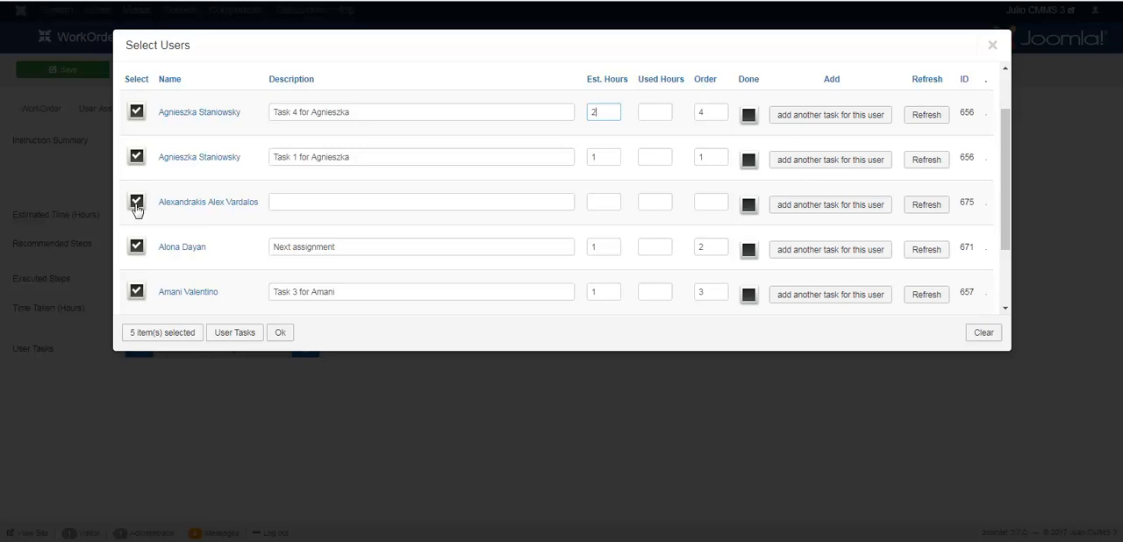
{"action": "left_click", "coordinate": [347, 201]}
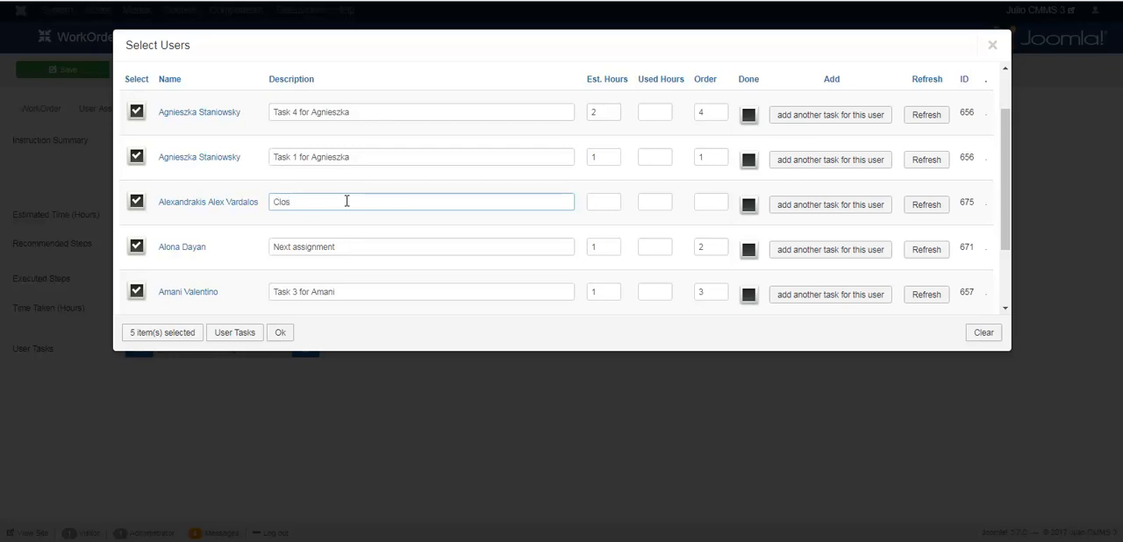
{"action": "type", "text": "Closing task"}
{"action": "left_click", "coordinate": [604, 202]}
{"action": "left_click", "coordinate": [704, 203]}
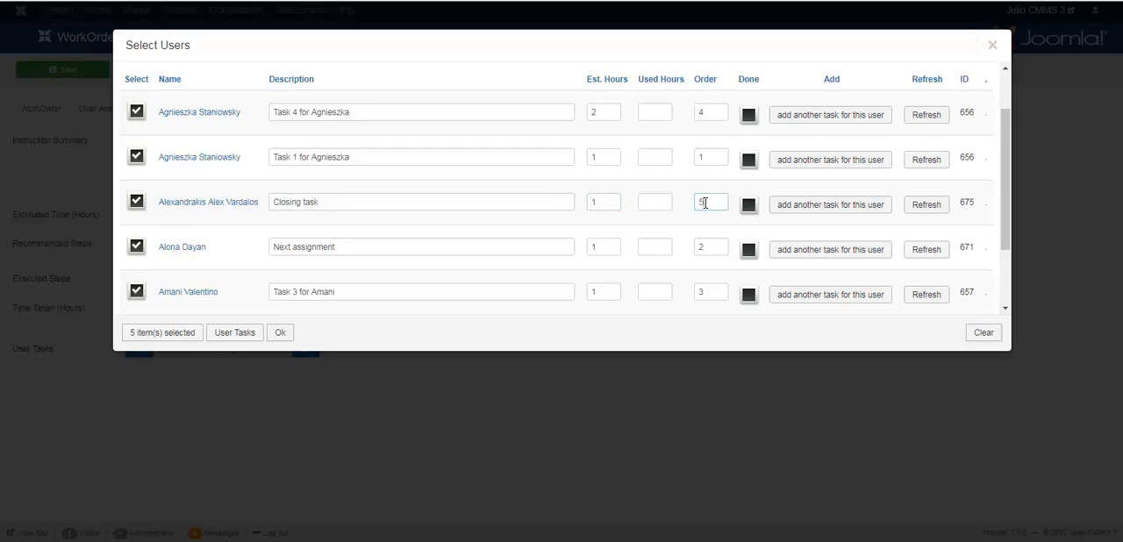
Step: Confirm the selected user tasks and show the work order's list of defined user tasks
{"action": "left_click", "coordinate": [283, 334]}
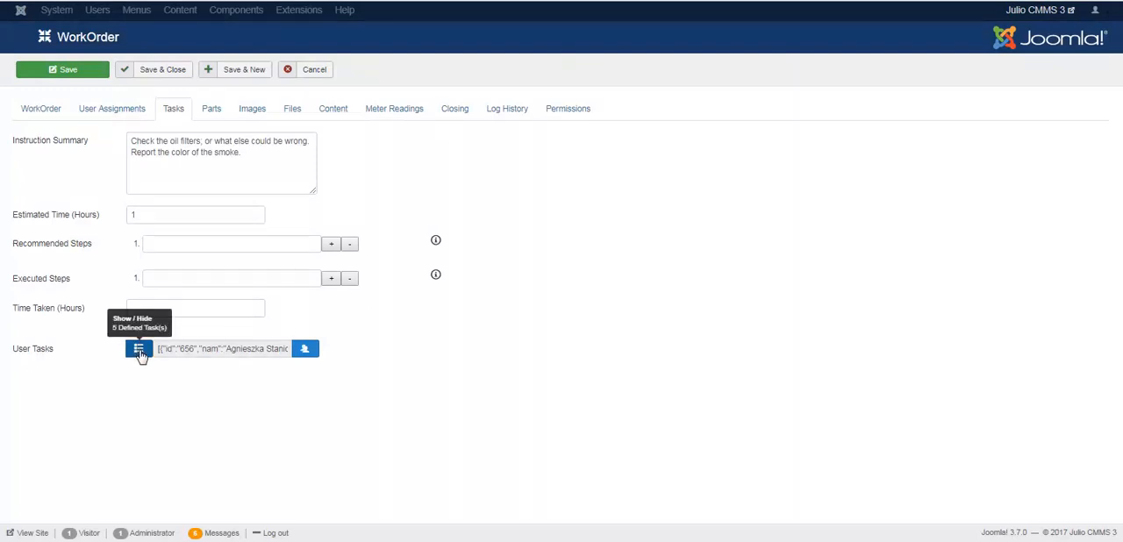
{"action": "mouse_move", "coordinate": [31, 351]}
{"action": "left_click", "coordinate": [139, 349]}
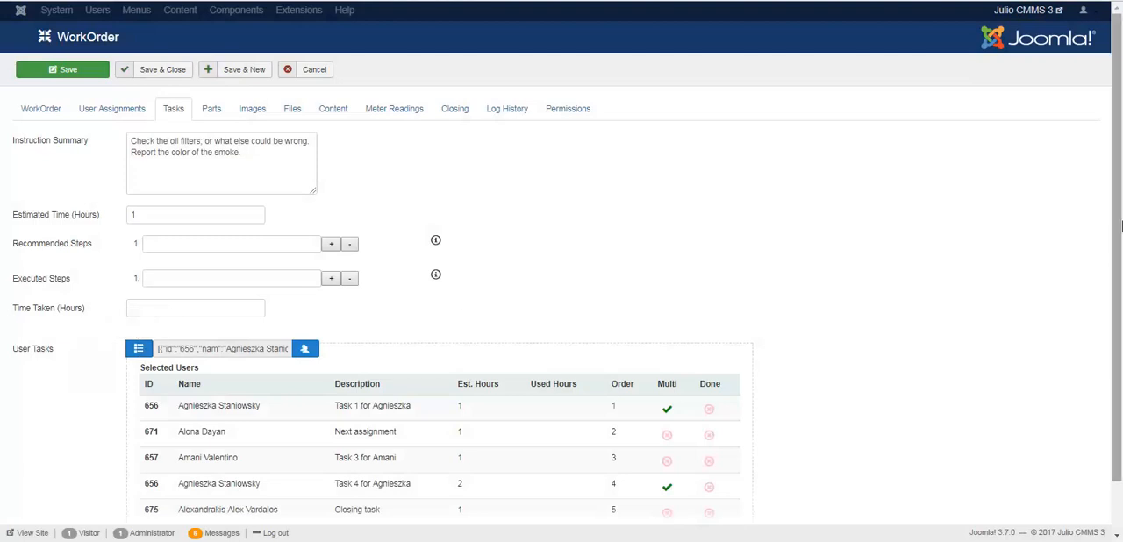
{"action": "left_click_drag", "start_coordinate": [1120, 227], "coordinate": [1120, 286]}
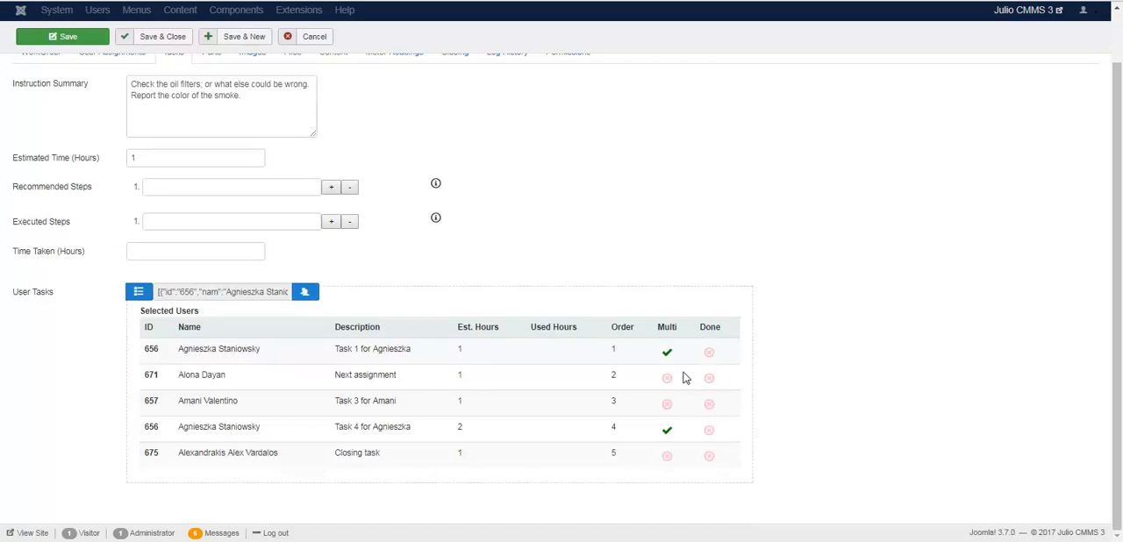
Step: Reopen the user task selection to review it, accept it as it is, and collapse the task list
{"action": "left_click", "coordinate": [305, 293]}
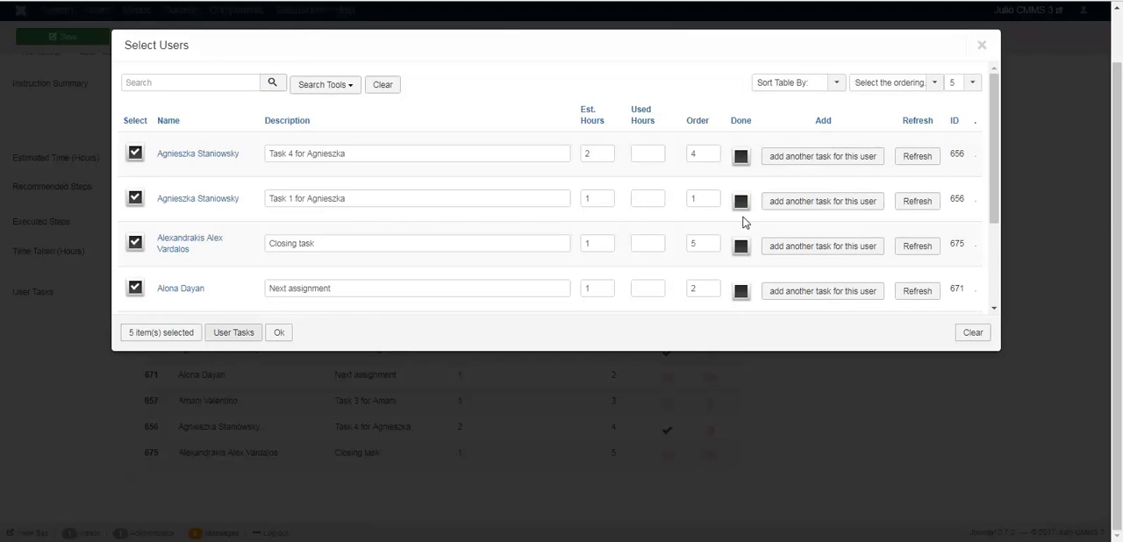
{"action": "left_click", "coordinate": [279, 334]}
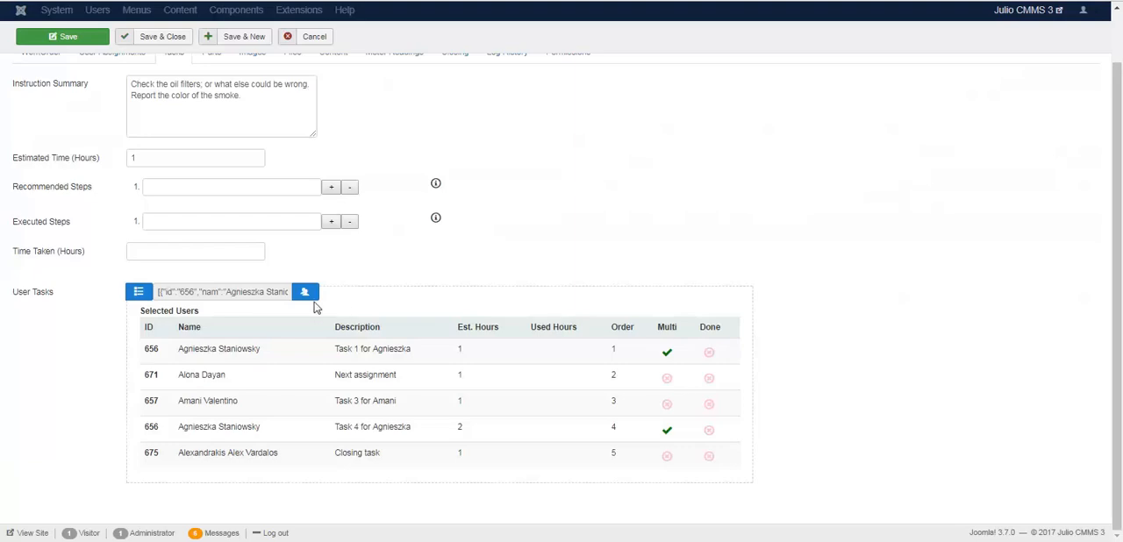
{"action": "left_click", "coordinate": [137, 292]}
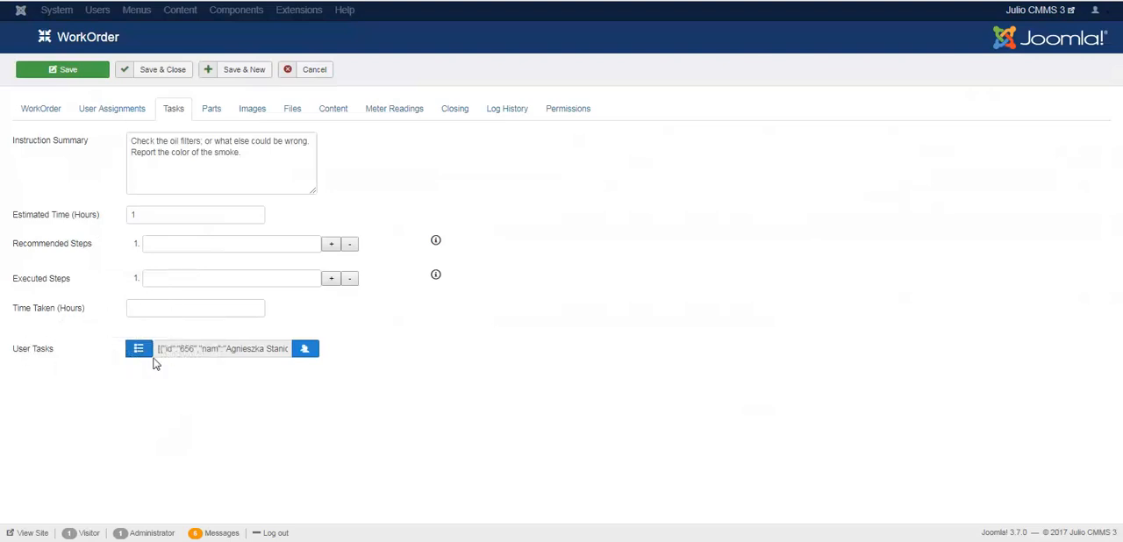
Step: Clear all user tasks, confirm the user selection with nobody selected, and check the Selected Users table
{"action": "left_click", "coordinate": [306, 350]}
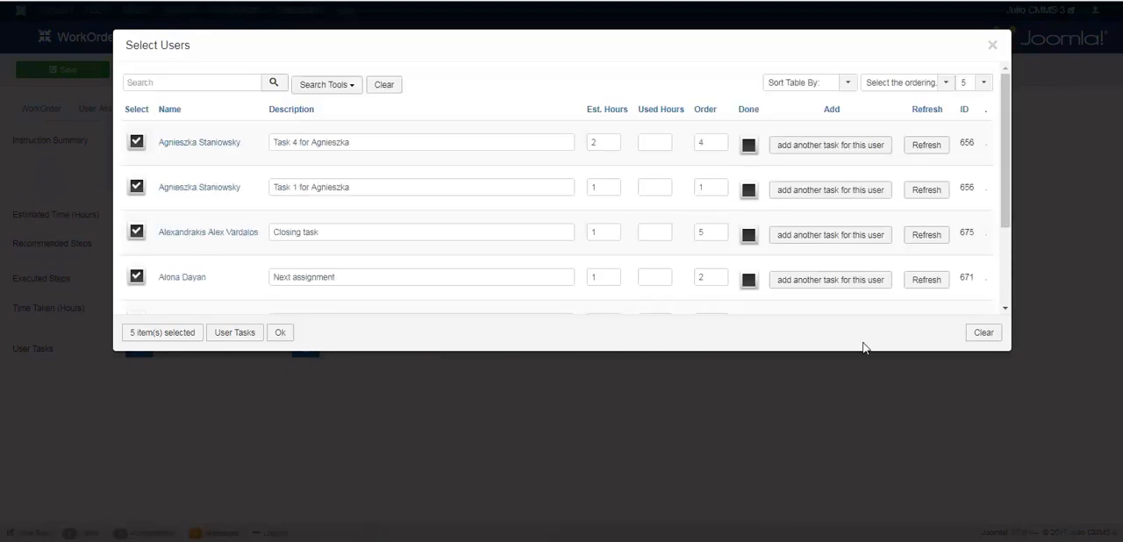
{"action": "left_click", "coordinate": [983, 334]}
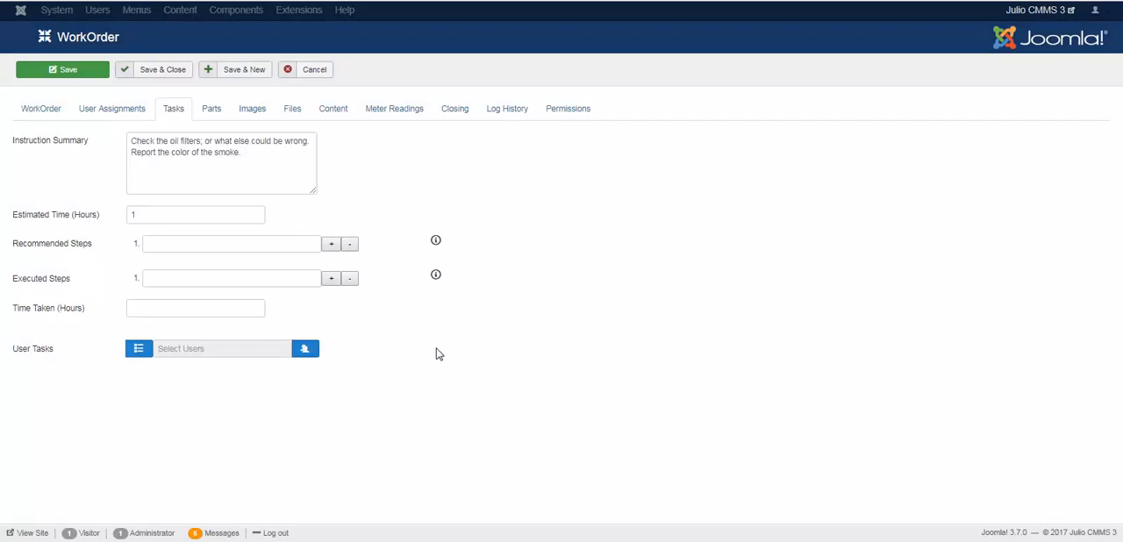
{"action": "left_click", "coordinate": [306, 351]}
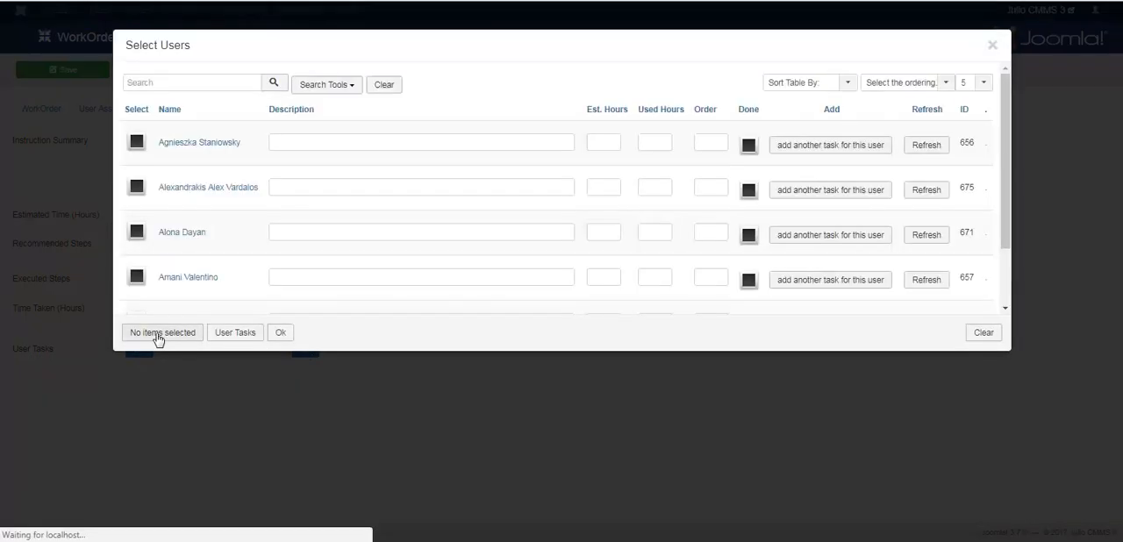
{"action": "left_click", "coordinate": [137, 278]}
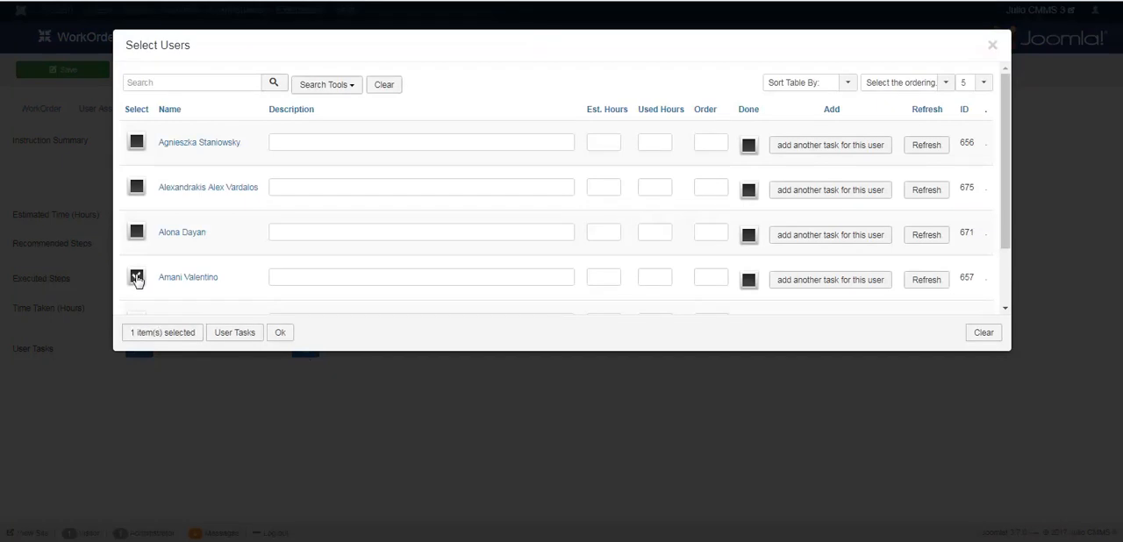
{"action": "left_click", "coordinate": [137, 278]}
{"action": "left_click", "coordinate": [282, 333]}
{"action": "left_click", "coordinate": [143, 350]}
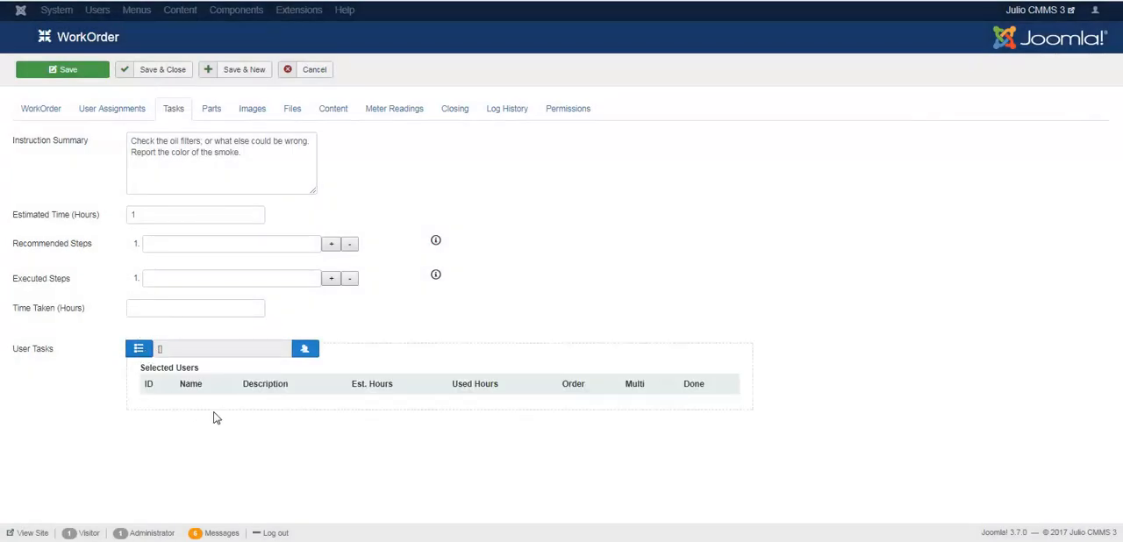
{"action": "left_click", "coordinate": [140, 351]}
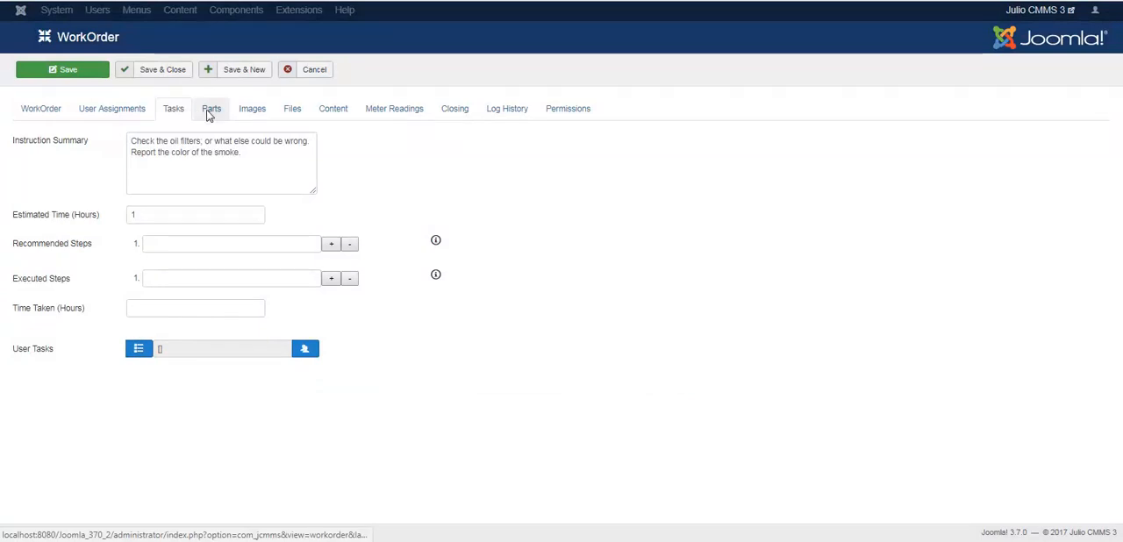
Step: Go to the work order's parts settings and open the selection of recommended parts
{"action": "left_click", "coordinate": [210, 109]}
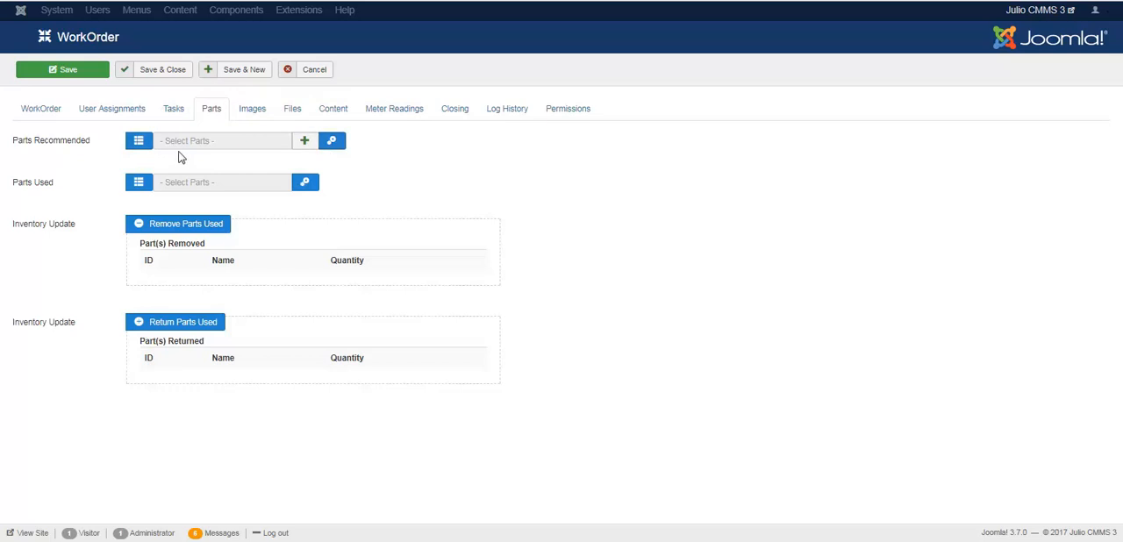
{"action": "left_click", "coordinate": [140, 142]}
{"action": "left_click", "coordinate": [140, 142]}
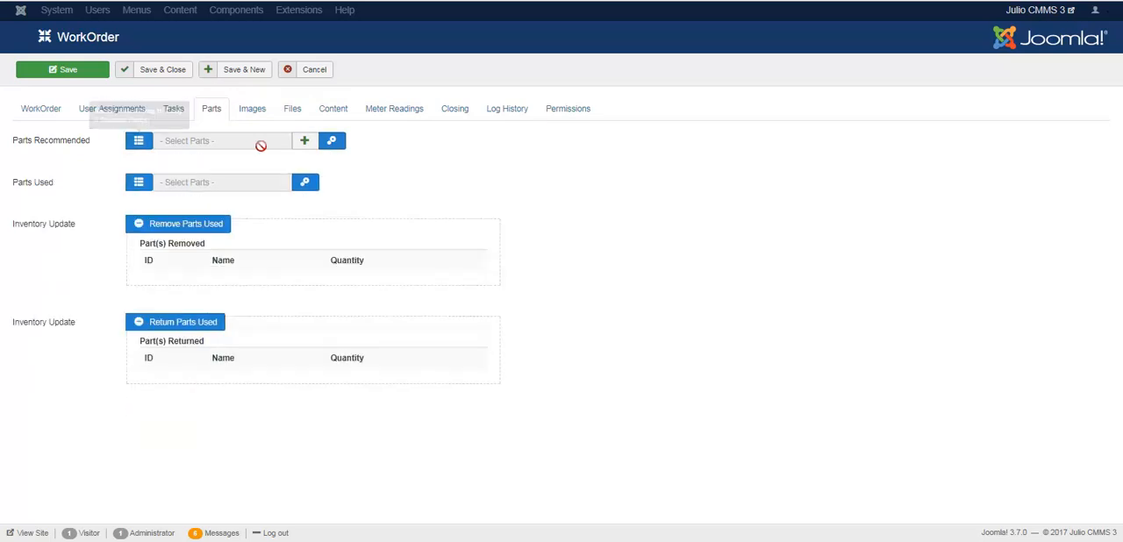
{"action": "left_click", "coordinate": [332, 145]}
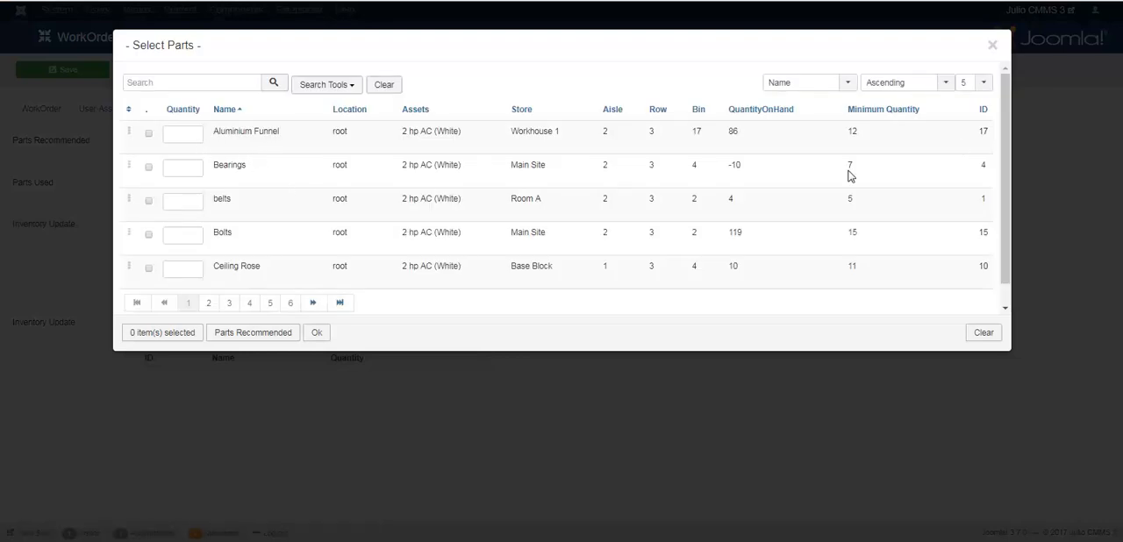
{"action": "mouse_move", "coordinate": [1003, 136]}
{"action": "left_mouse_down"}
{"action": "mouse_move", "coordinate": [1010, 172]}
{"action": "mouse_move", "coordinate": [1008, 127]}
{"action": "left_mouse_up"}
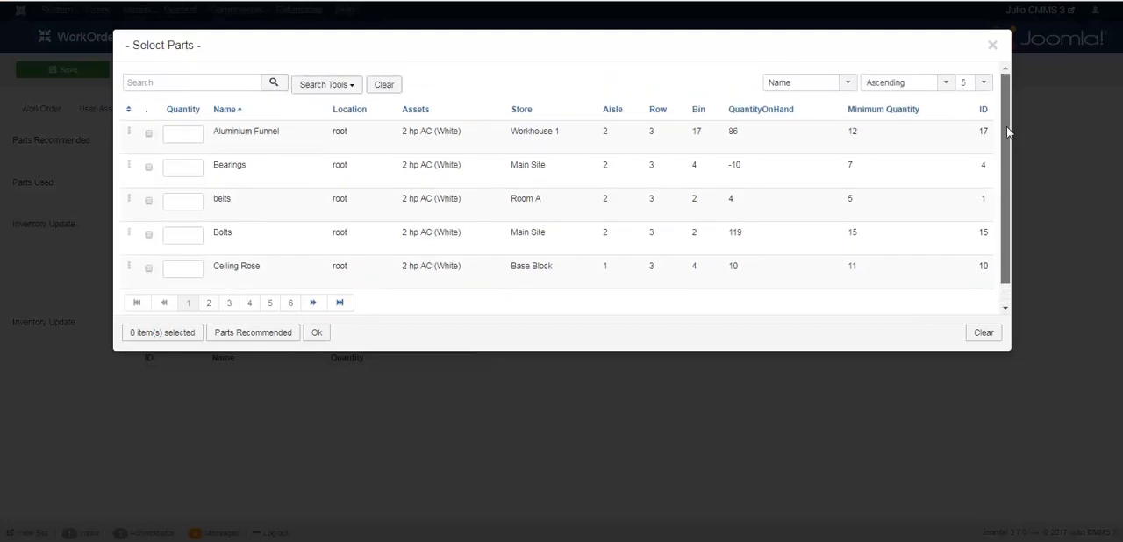
Step: Examine the search filters of the recommended parts selection, looking through the location, asset and store choices
{"action": "left_click", "coordinate": [342, 85]}
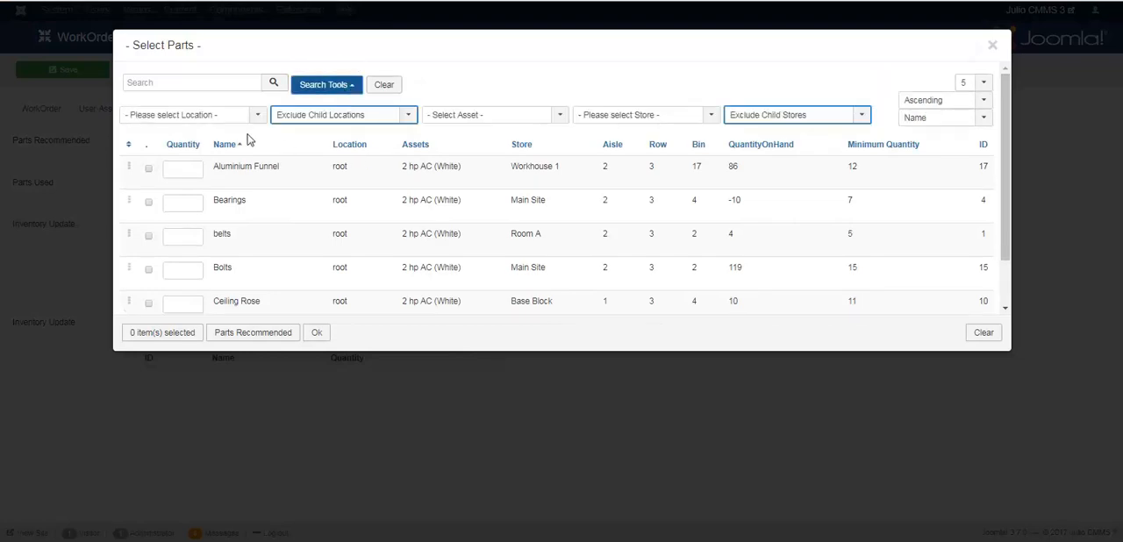
{"action": "left_click", "coordinate": [241, 122]}
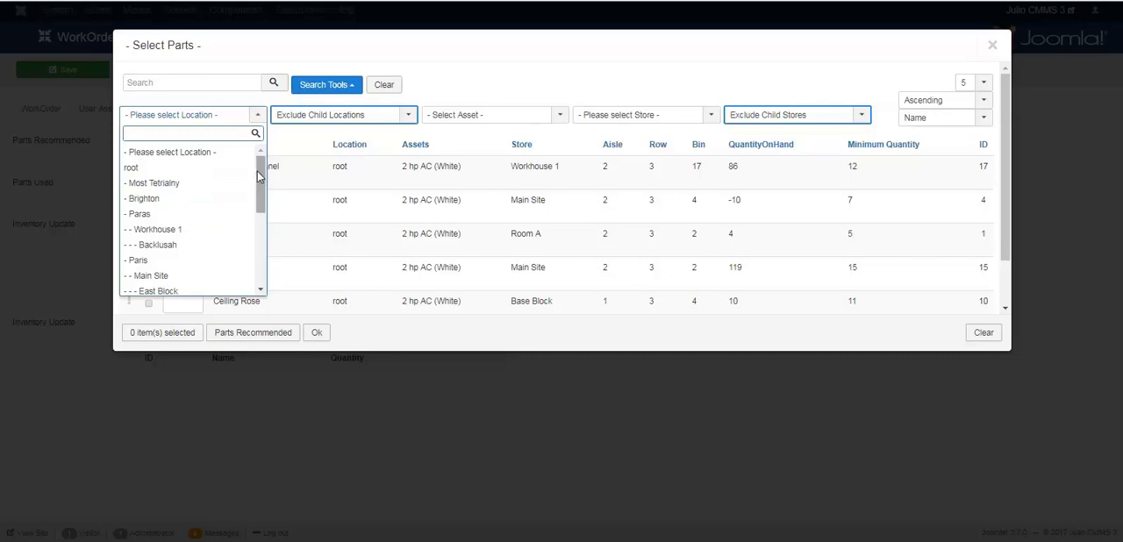
{"action": "mouse_move", "coordinate": [262, 182]}
{"action": "left_mouse_down"}
{"action": "mouse_move", "coordinate": [260, 267]}
{"action": "mouse_move", "coordinate": [261, 180]}
{"action": "left_mouse_up"}
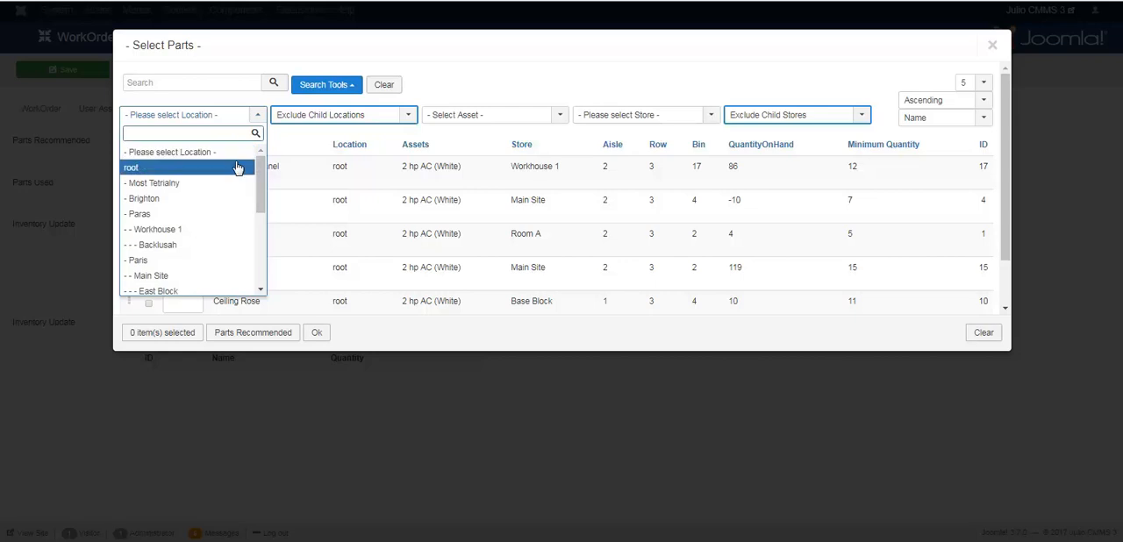
{"action": "left_click", "coordinate": [307, 131]}
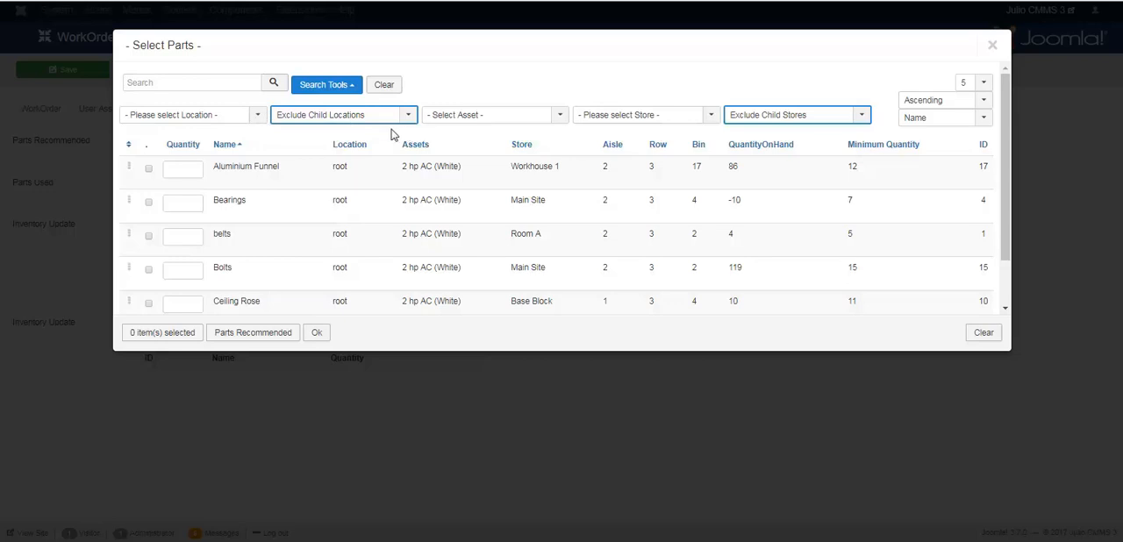
{"action": "left_click", "coordinate": [519, 123]}
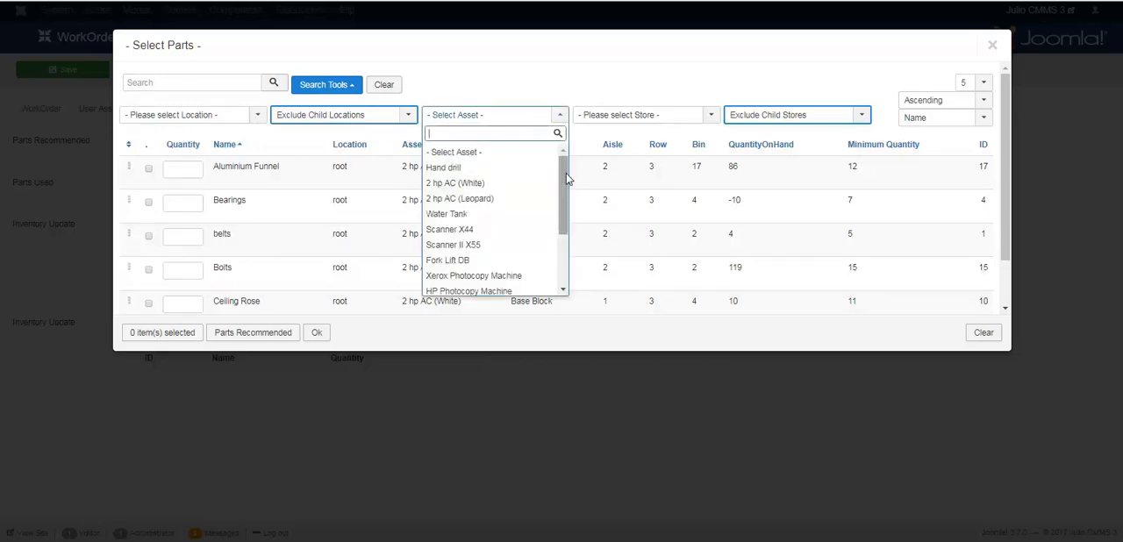
{"action": "scroll", "coordinate": [565, 173], "scroll_direction": "down", "scroll_amount": 3}
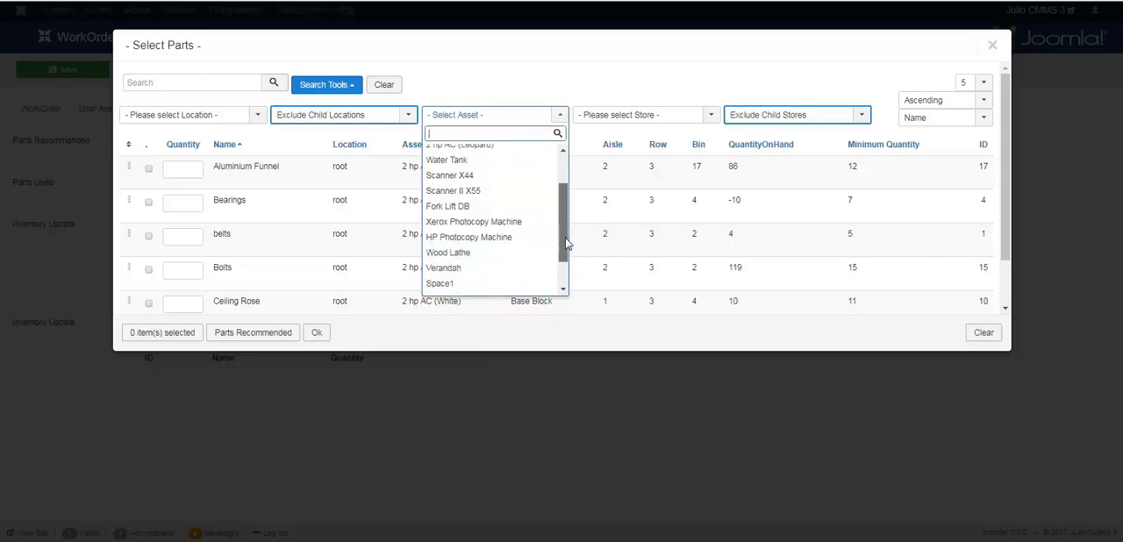
{"action": "left_click", "coordinate": [646, 138]}
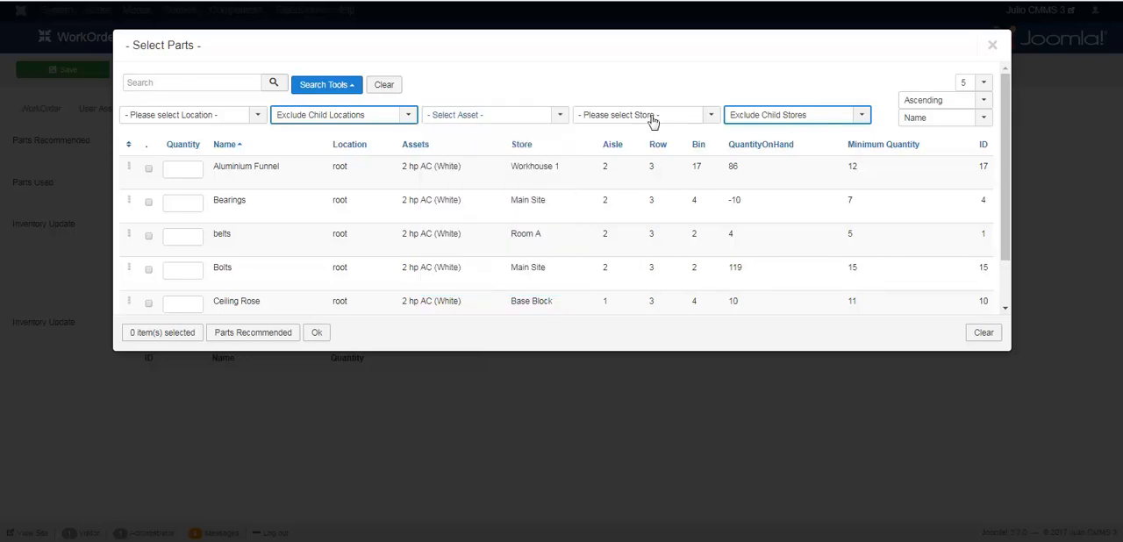
{"action": "left_click", "coordinate": [652, 122]}
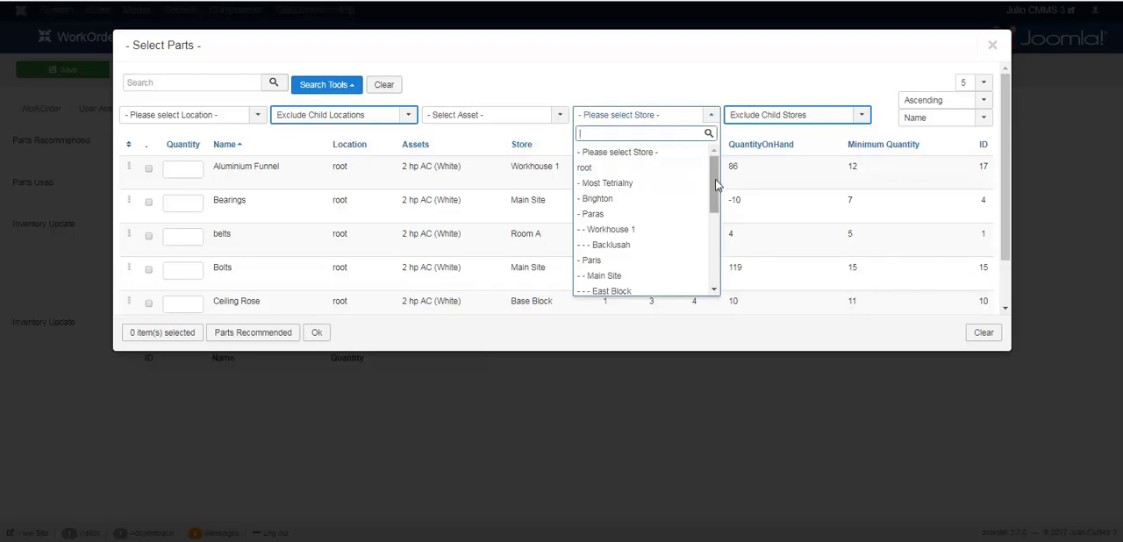
{"action": "left_click_drag", "start_coordinate": [716, 185], "coordinate": [721, 162]}
{"action": "left_click", "coordinate": [257, 138]}
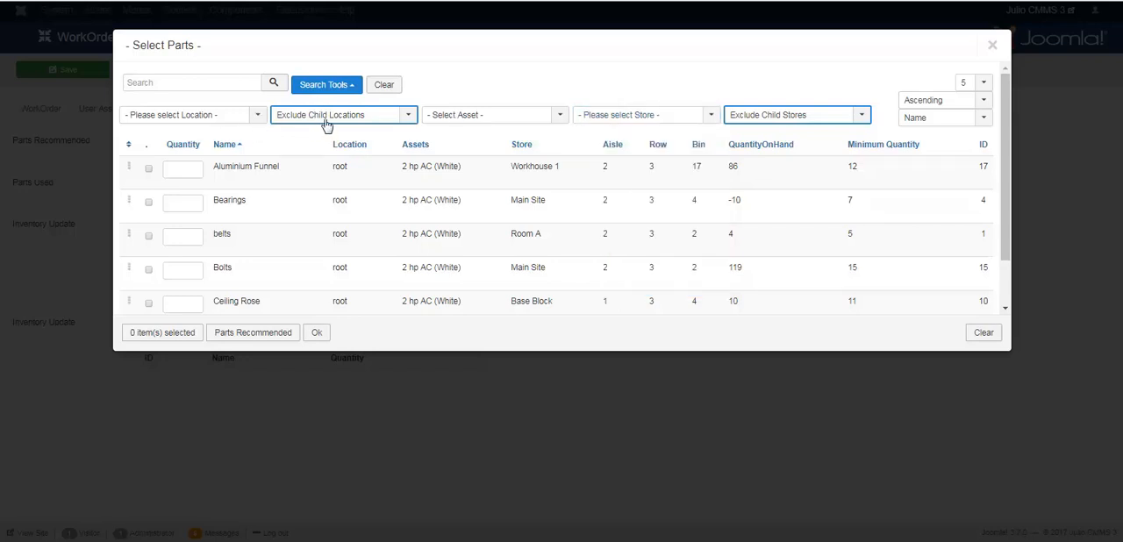
Step: Reopen the location filter's choices for recommended parts and browse to the sites under Paris
{"action": "left_click", "coordinate": [259, 118]}
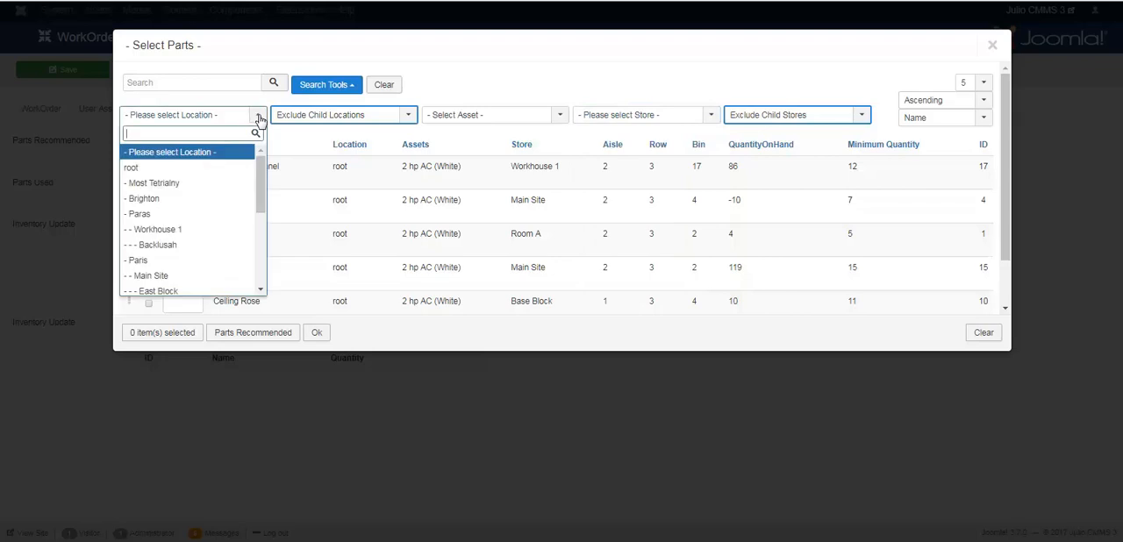
{"action": "left_click_drag", "start_coordinate": [263, 180], "coordinate": [262, 219]}
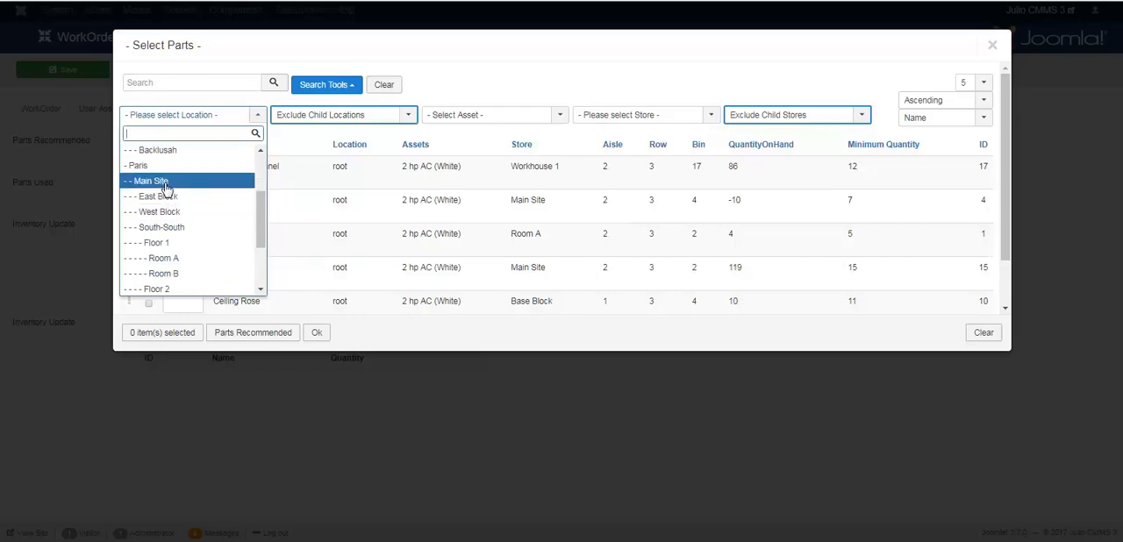
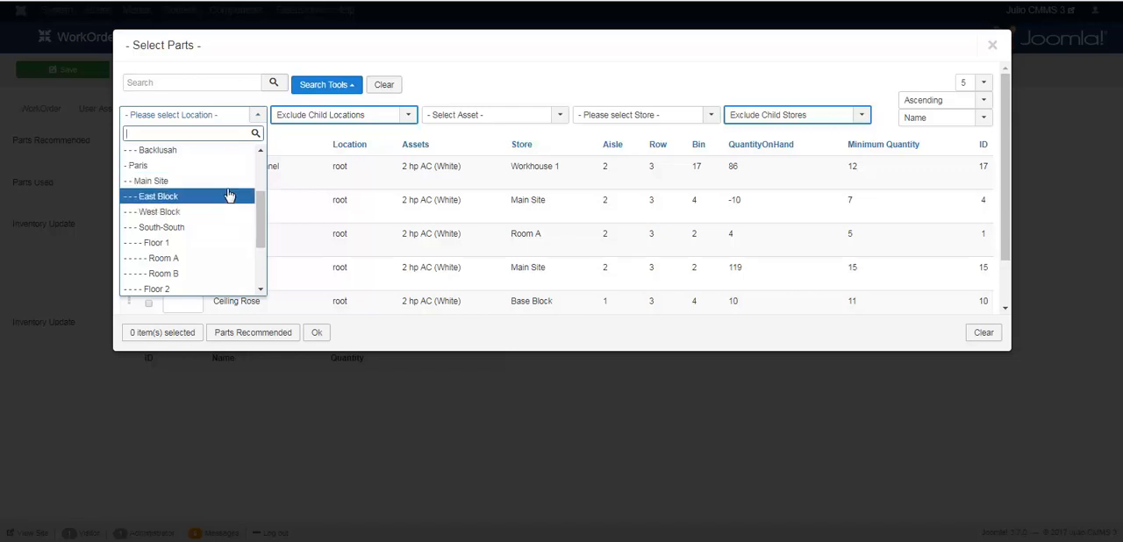
Step: Close the location choices unchanged and select Aluminium Funnel with a quantity of 5
{"action": "left_click", "coordinate": [309, 175]}
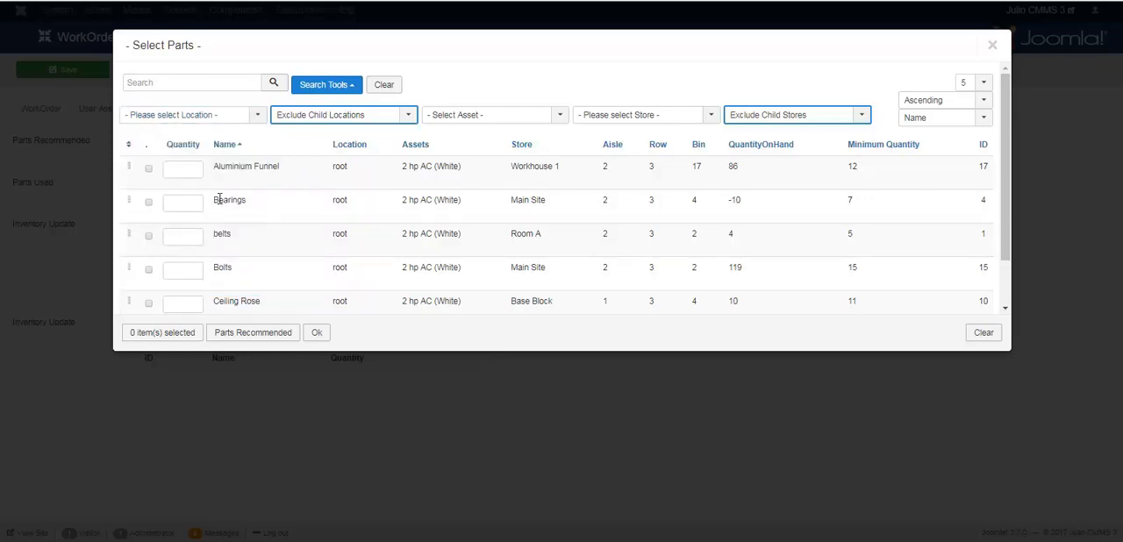
{"action": "left_click", "coordinate": [148, 202]}
{"action": "left_click", "coordinate": [193, 203]}
{"action": "left_click", "coordinate": [149, 204]}
{"action": "left_click", "coordinate": [177, 168]}
{"action": "left_click", "coordinate": [247, 184]}
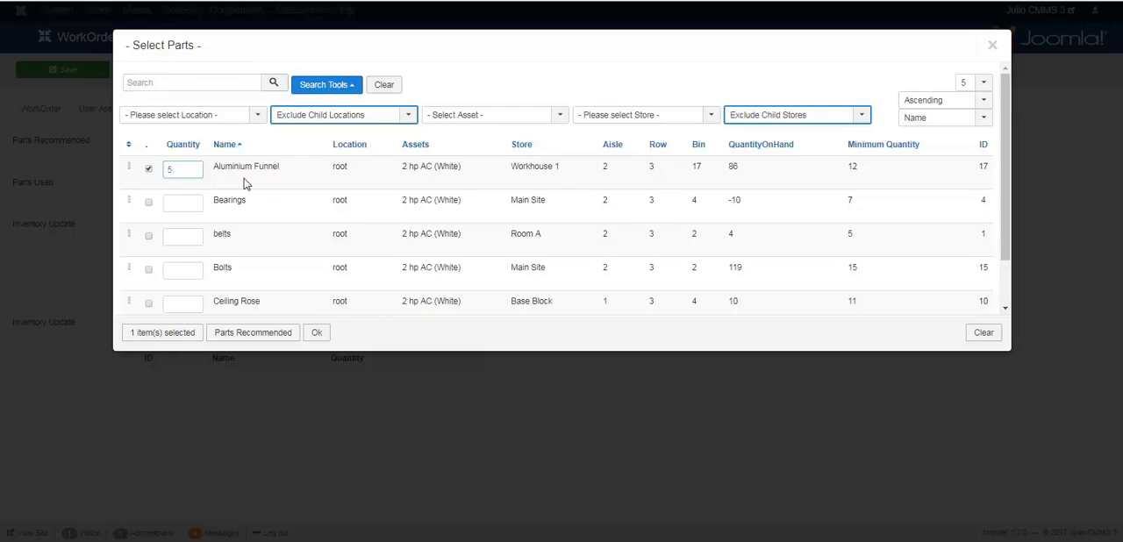
Step: Select Bolts with quantity 10 and Ceiling Rose with quantity 4, and confirm the recommended parts
{"action": "left_click", "coordinate": [149, 270]}
{"action": "left_click", "coordinate": [188, 272]}
{"action": "type", "text": "10"}
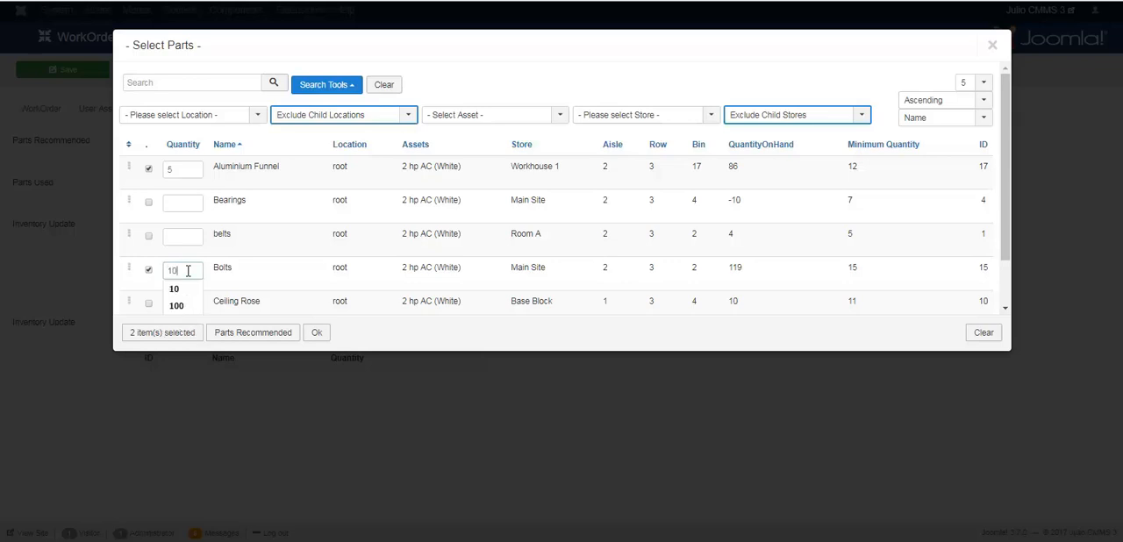
{"action": "left_click", "coordinate": [296, 271]}
{"action": "left_click", "coordinate": [149, 304]}
{"action": "left_click", "coordinate": [186, 299]}
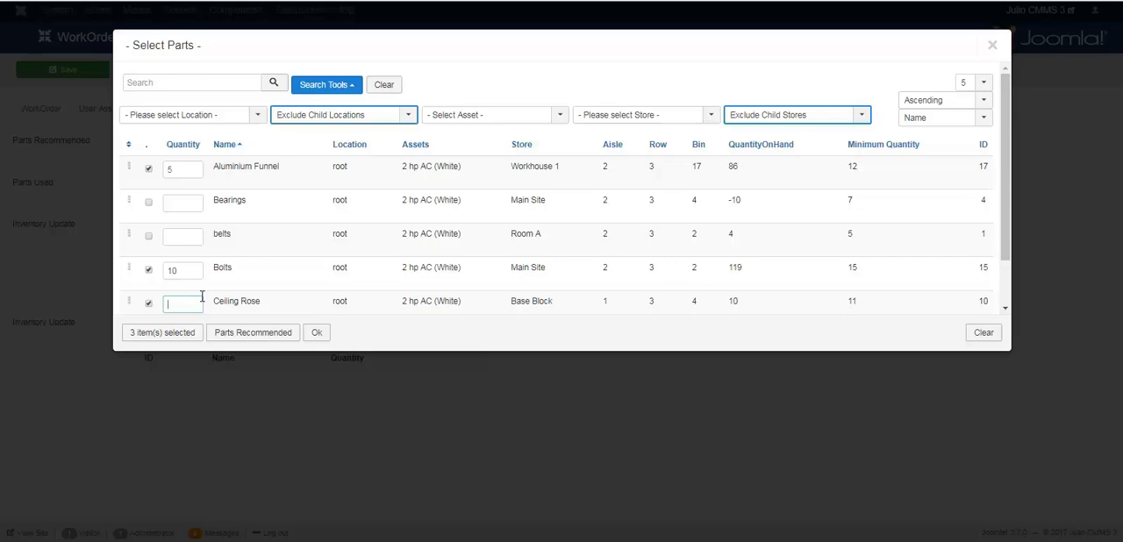
{"action": "type", "text": "4"}
{"action": "left_click", "coordinate": [306, 284]}
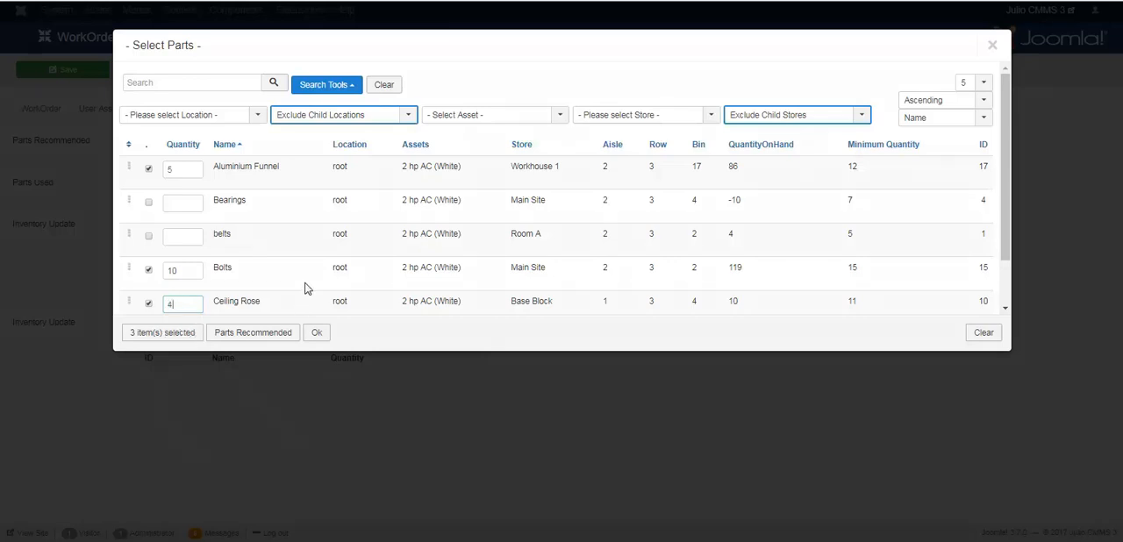
{"action": "left_click", "coordinate": [318, 334]}
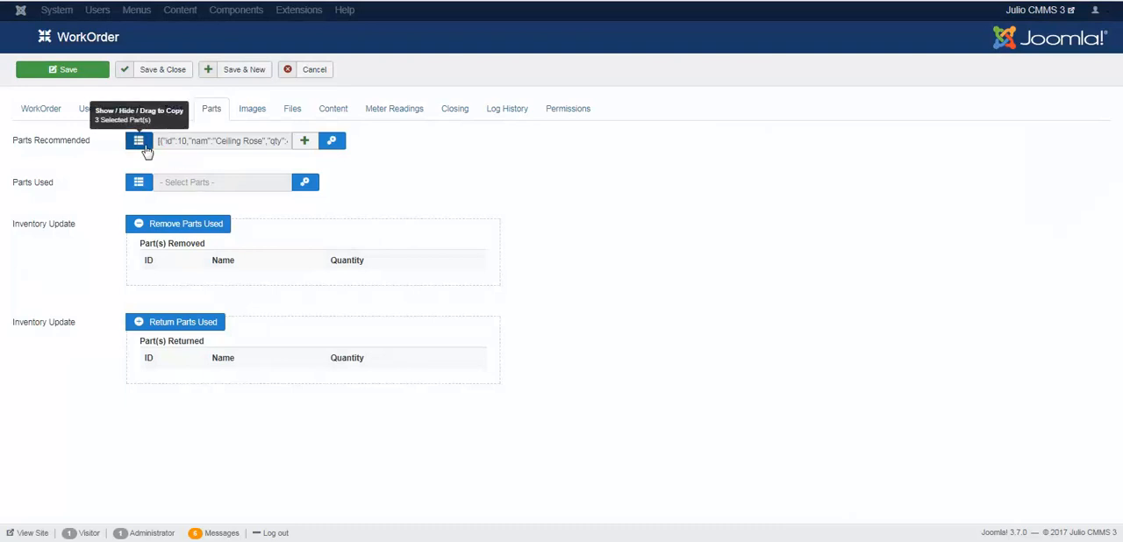
Step: Show the table of selected recommended parts and copy the selection to Parts Used
{"action": "left_click", "coordinate": [139, 141]}
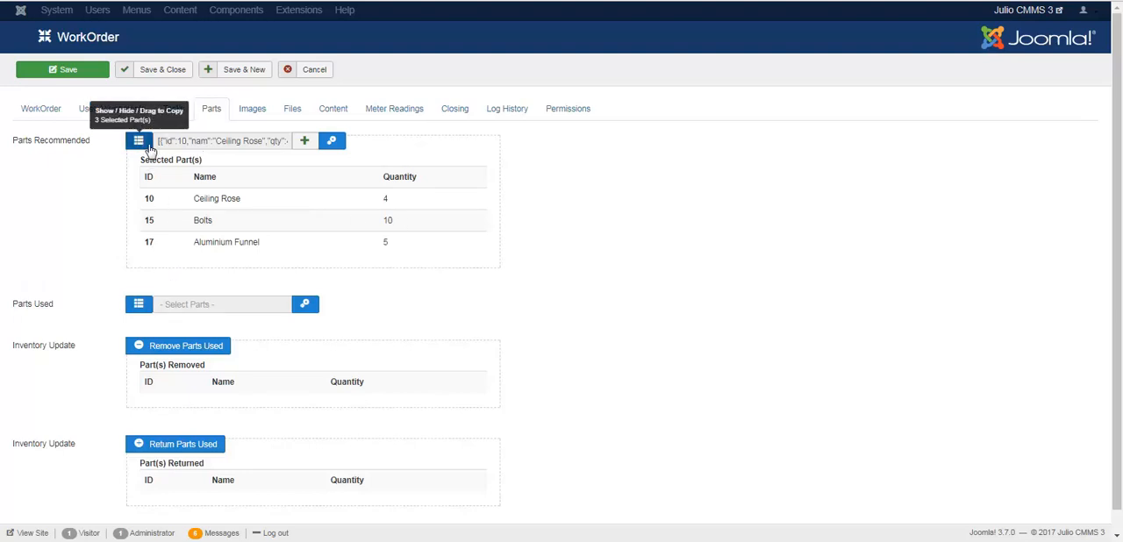
{"action": "left_click_drag", "start_coordinate": [146, 147], "coordinate": [146, 297]}
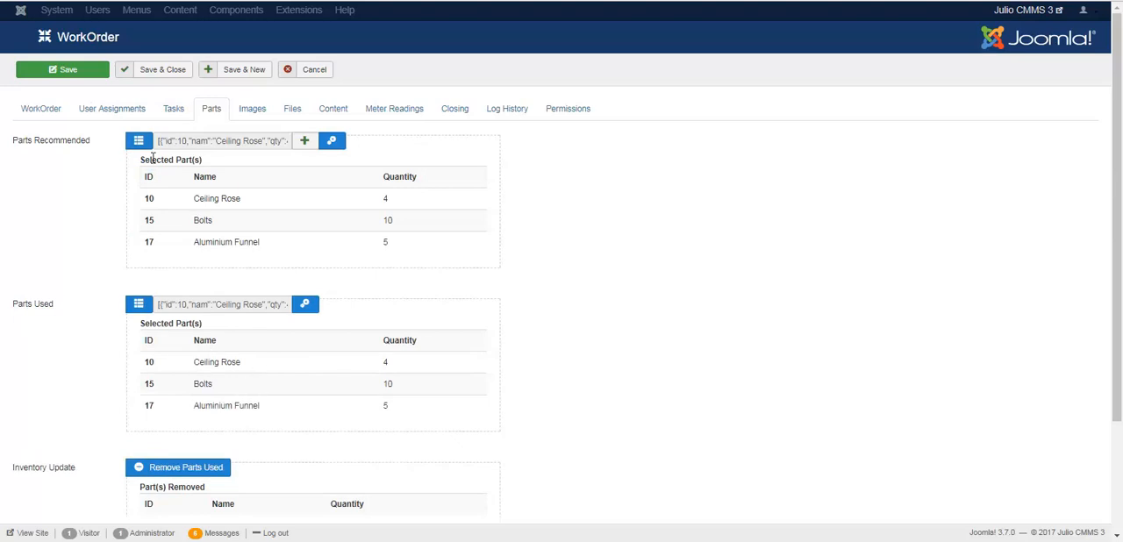
{"action": "left_click_drag", "start_coordinate": [141, 143], "coordinate": [151, 310]}
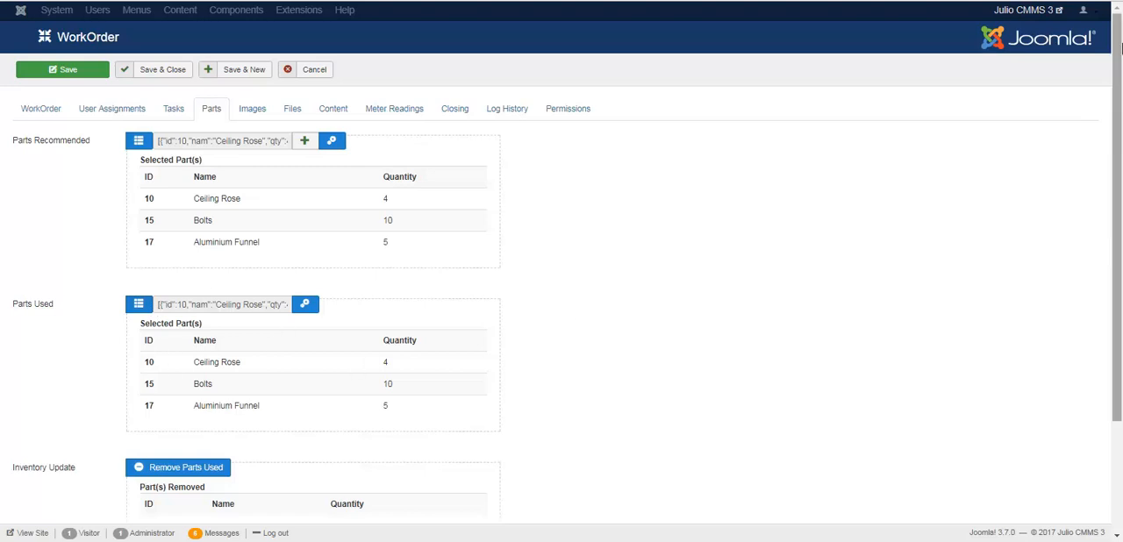
Step: Try to subtract the used parts from the inventory and dismiss the resulting message
{"action": "left_click_drag", "start_coordinate": [1121, 57], "coordinate": [1120, 149]}
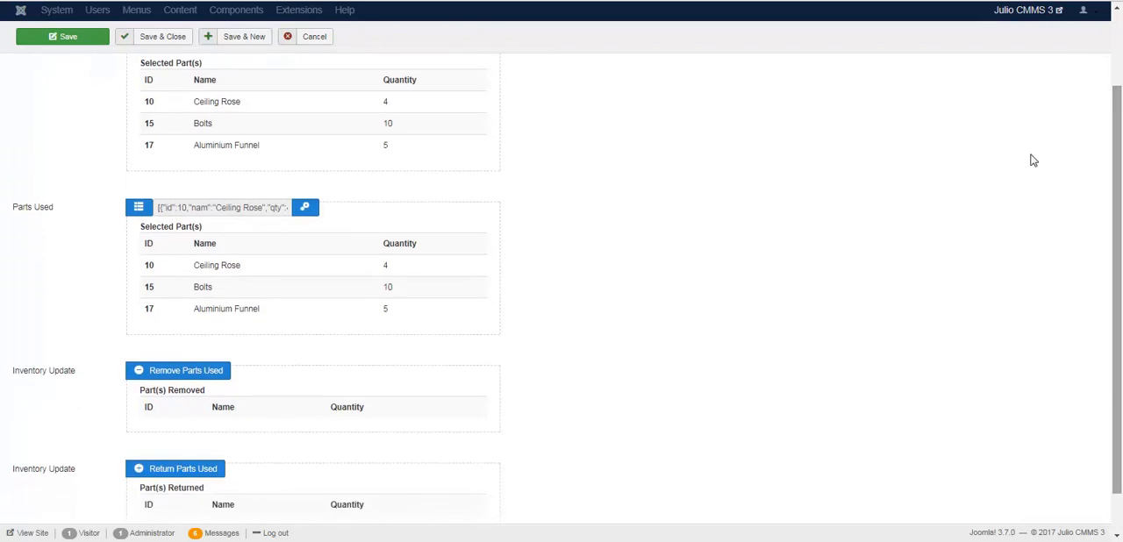
{"action": "mouse_move", "coordinate": [33, 376]}
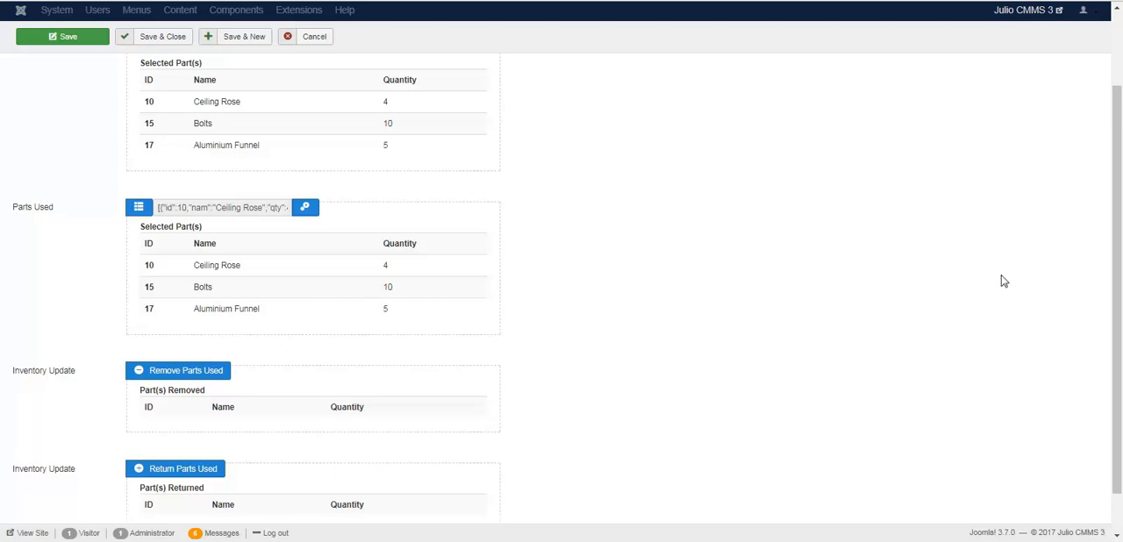
{"action": "left_click_drag", "start_coordinate": [1119, 271], "coordinate": [1118, 300]}
{"action": "left_click", "coordinate": [200, 339]}
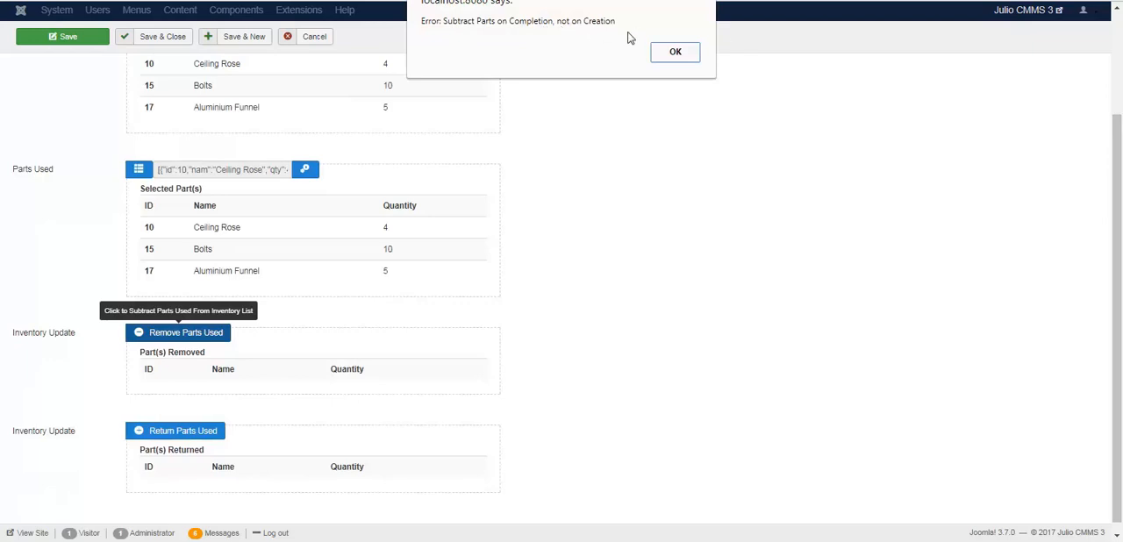
{"action": "left_click", "coordinate": [688, 58]}
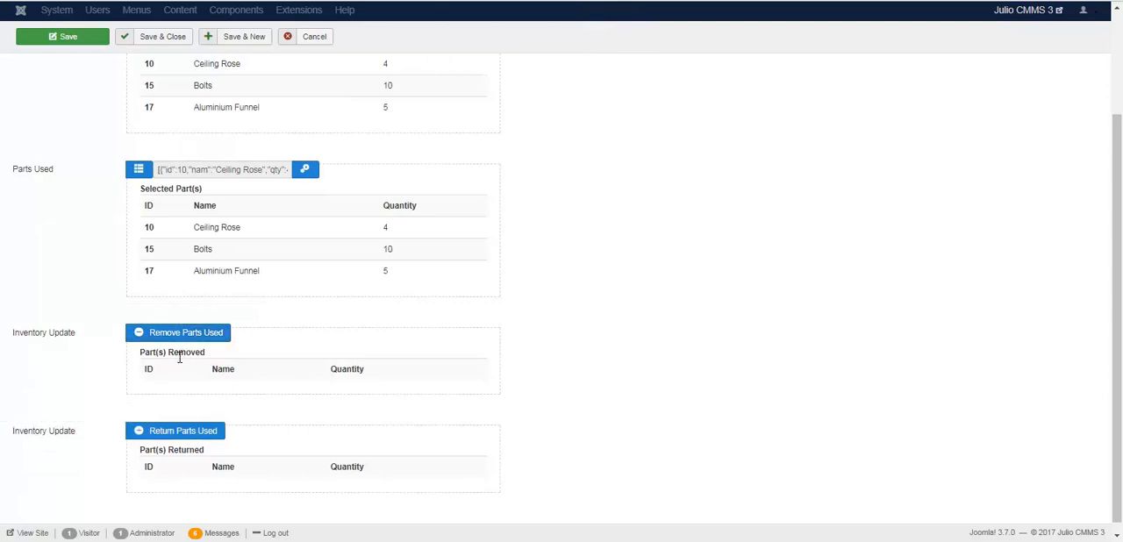
Step: Review the recommended, used and inventory update sections, check the log history, and return to the parts settings
{"action": "mouse_move", "coordinate": [41, 437]}
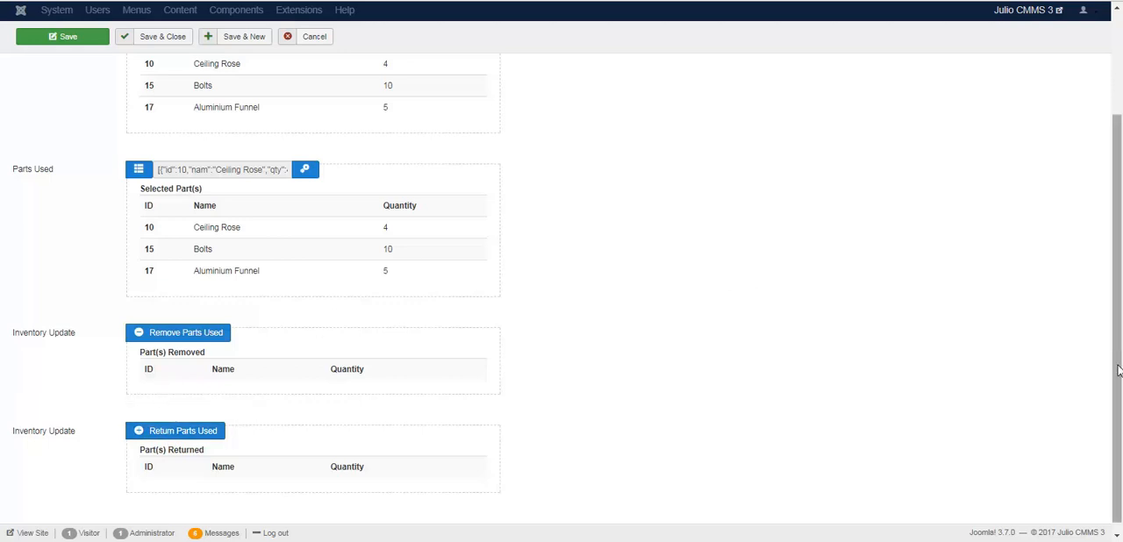
{"action": "left_click_drag", "start_coordinate": [1118, 370], "coordinate": [1120, 296]}
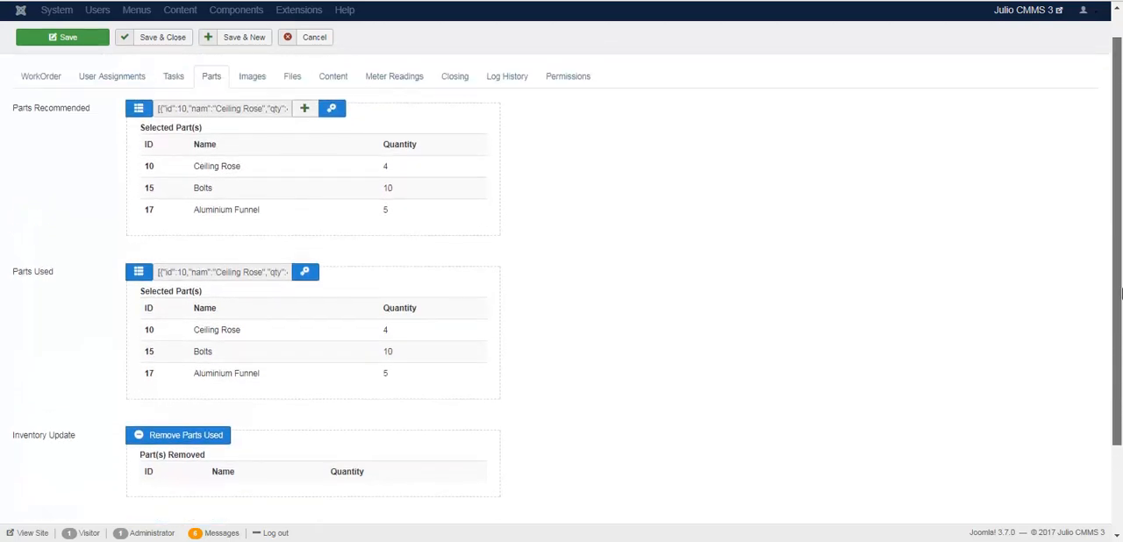
{"action": "left_click_drag", "start_coordinate": [1119, 296], "coordinate": [1120, 376]}
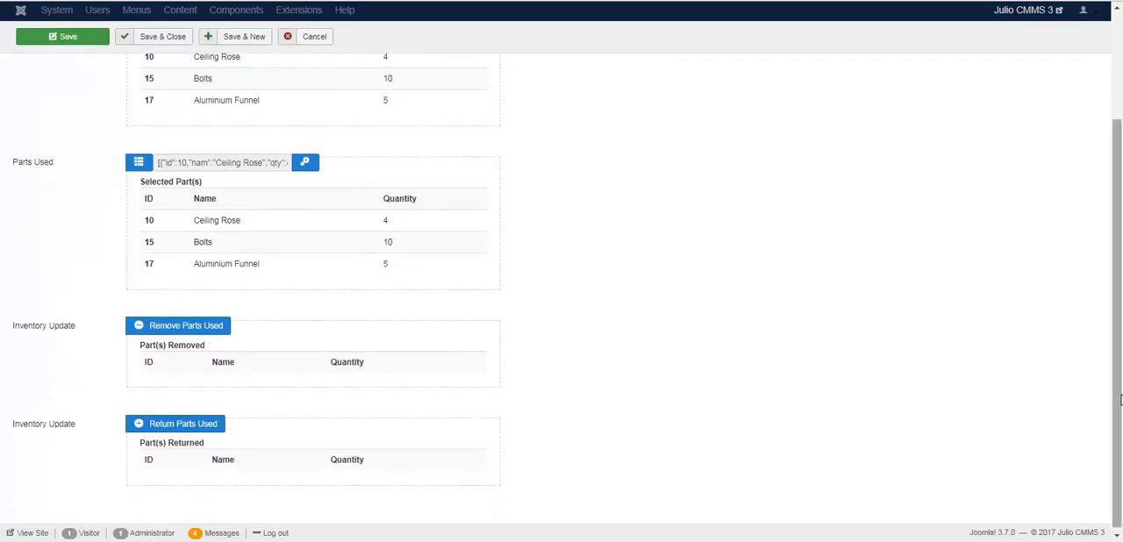
{"action": "left_click_drag", "start_coordinate": [1120, 401], "coordinate": [1120, 283]}
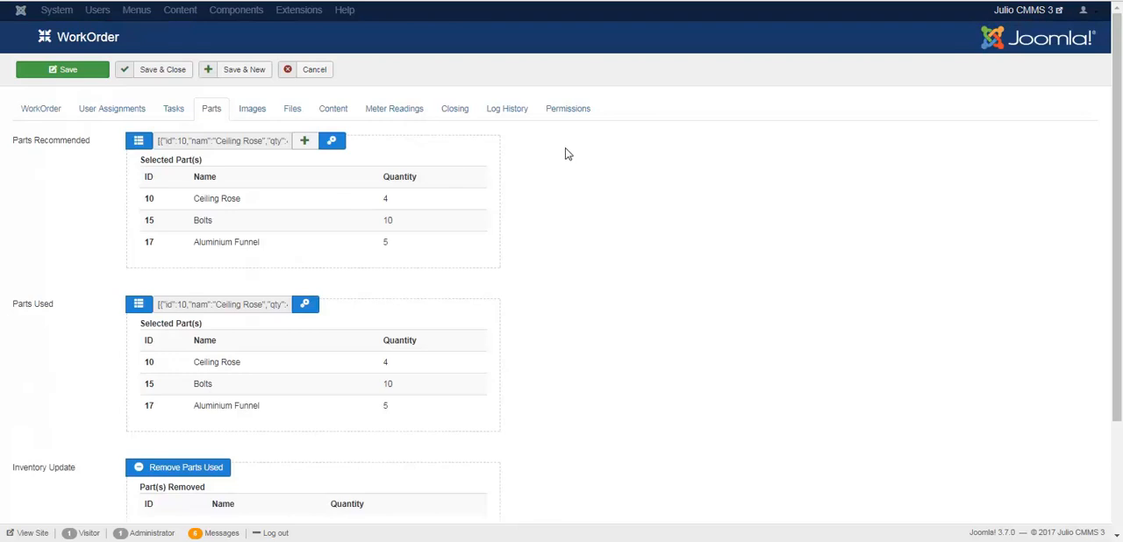
{"action": "left_click", "coordinate": [509, 112]}
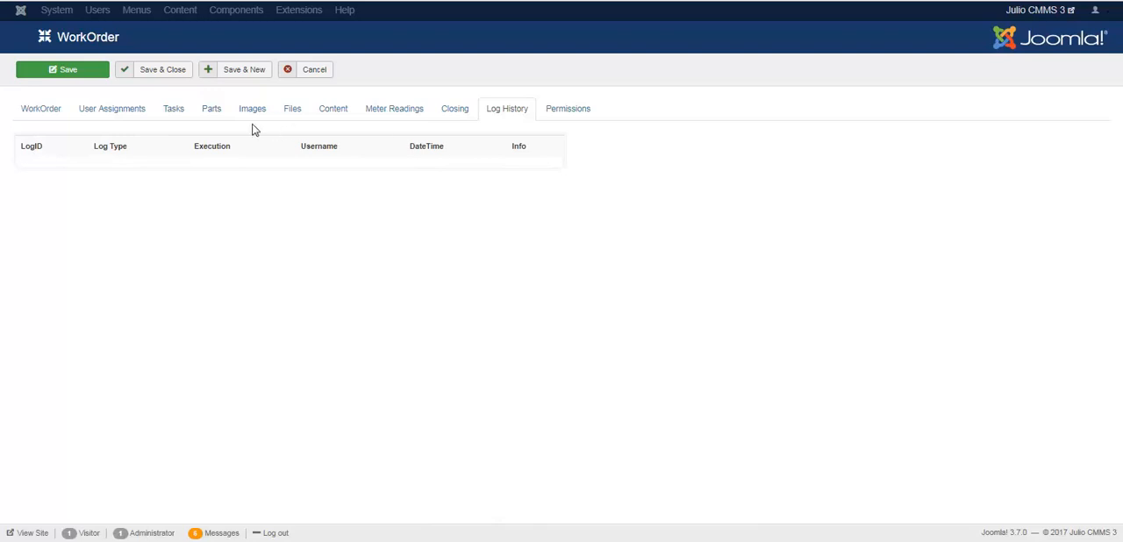
{"action": "left_click", "coordinate": [214, 111]}
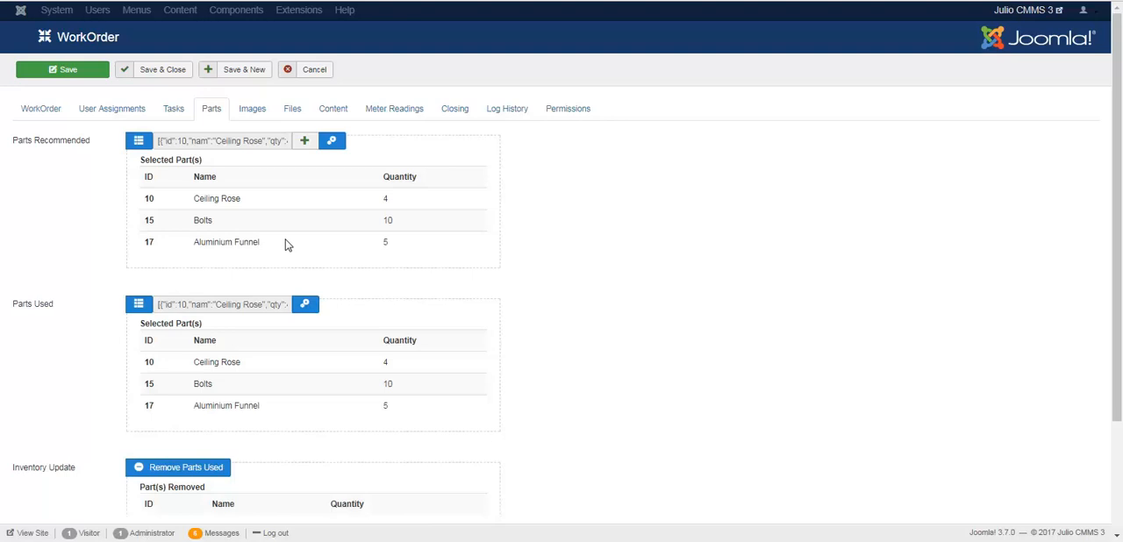
Step: Add the scanner, woodlathe, electricmeter, engine and hottank pictures from the pix1 folder to the work order's images
{"action": "left_click", "coordinate": [250, 114]}
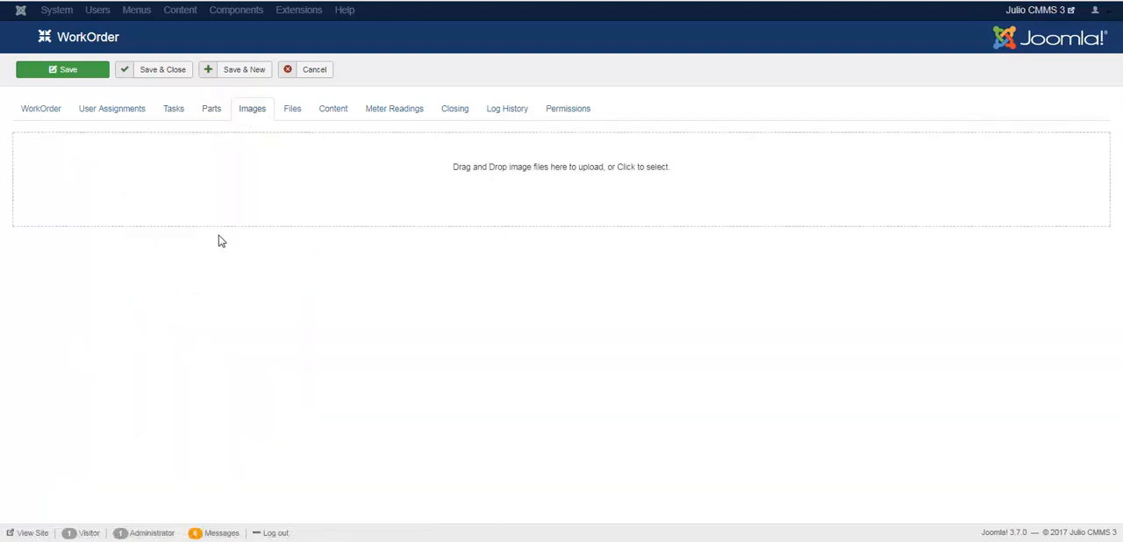
{"action": "left_click", "coordinate": [639, 195]}
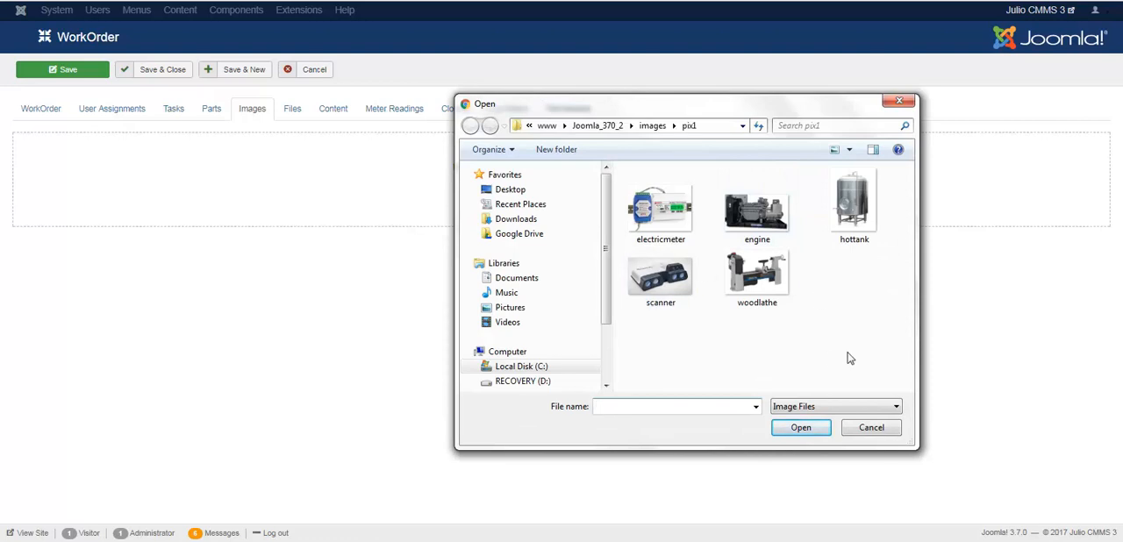
{"action": "left_click_drag", "start_coordinate": [865, 360], "coordinate": [624, 173]}
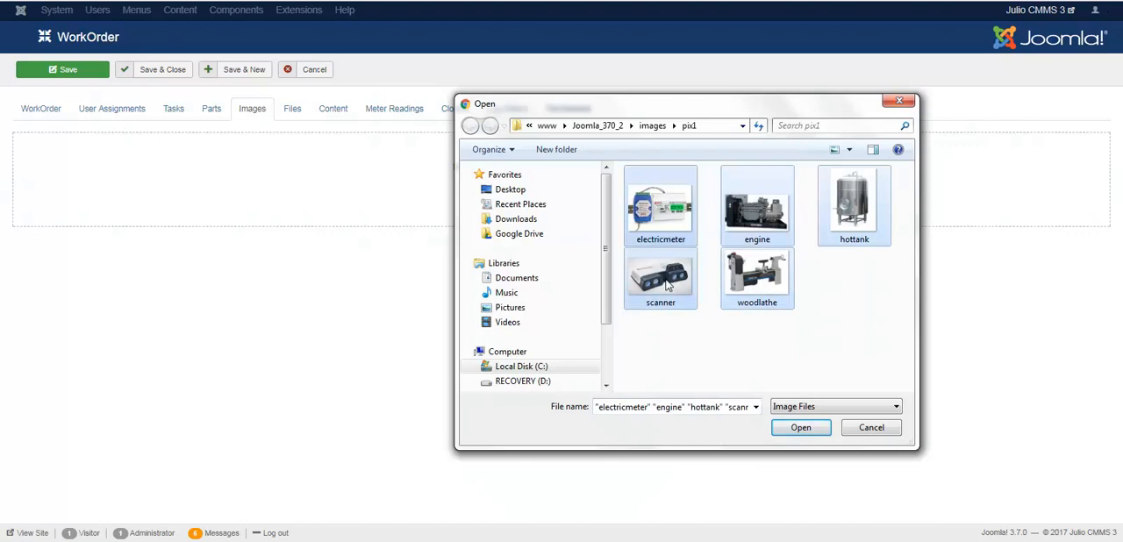
{"action": "left_click_drag", "start_coordinate": [664, 280], "coordinate": [353, 208]}
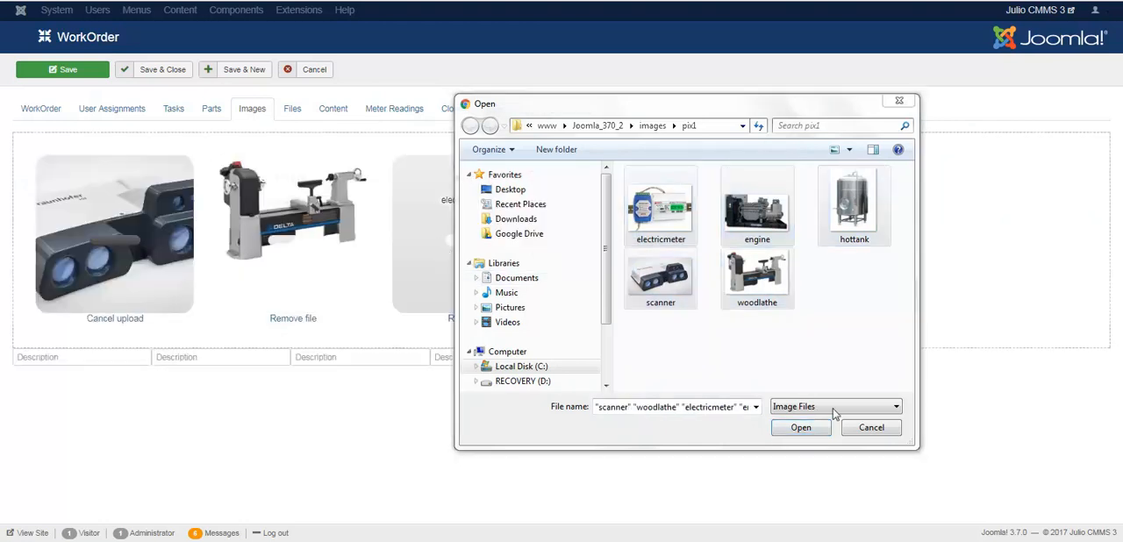
{"action": "left_click", "coordinate": [868, 430]}
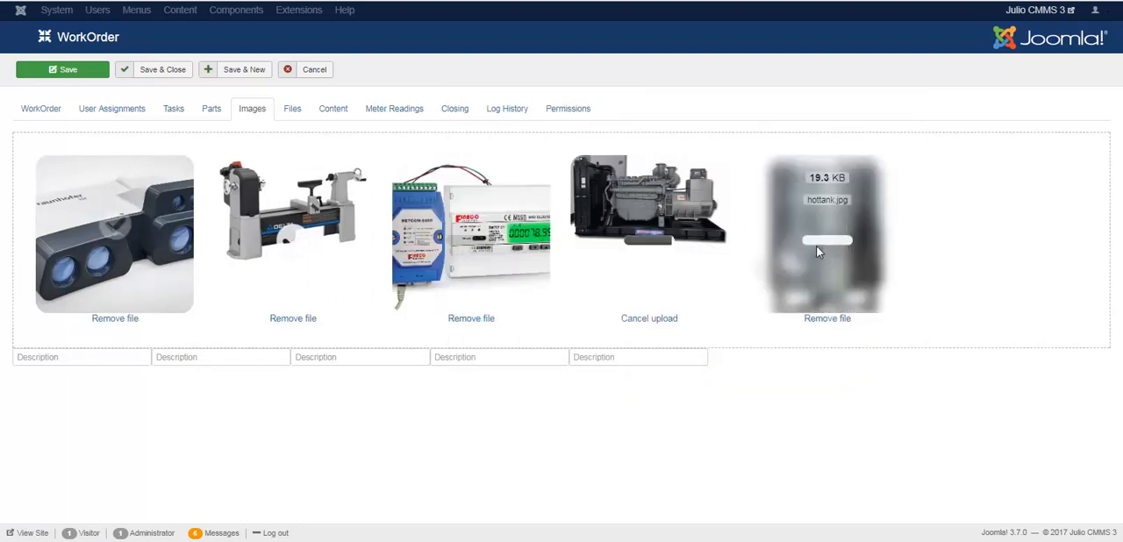
Step: Describe the scanner image as "Infra red Scanner" and the lathe image as "Delta Wood Lathe"
{"action": "left_click", "coordinate": [57, 359]}
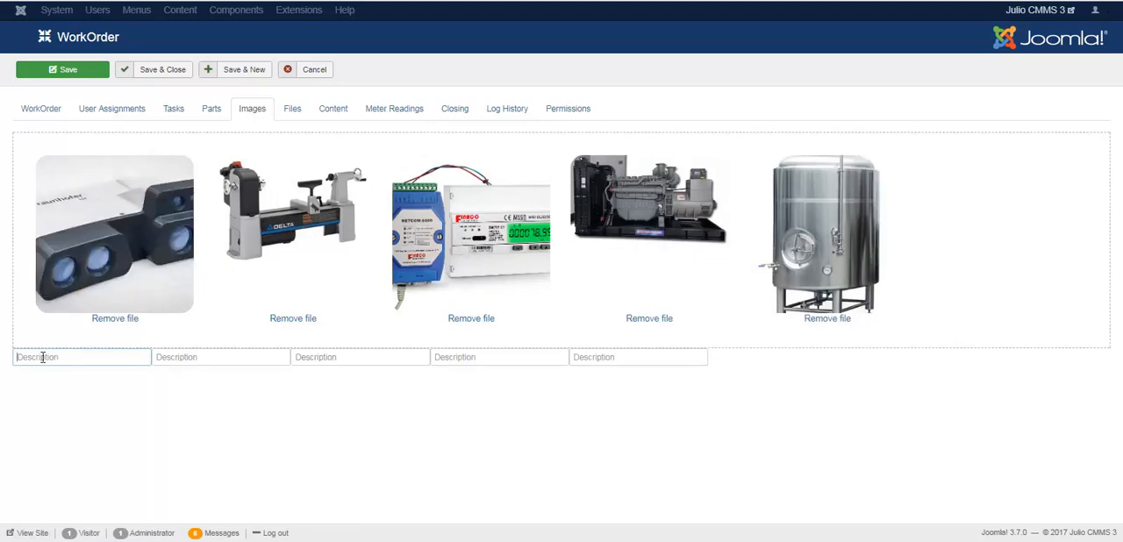
{"action": "type", "text": "S"}
{"action": "key", "text": "BackSpace"}
{"action": "type", "text": "t"}
{"action": "left_click", "coordinate": [169, 357]}
{"action": "type", "text": "De"}
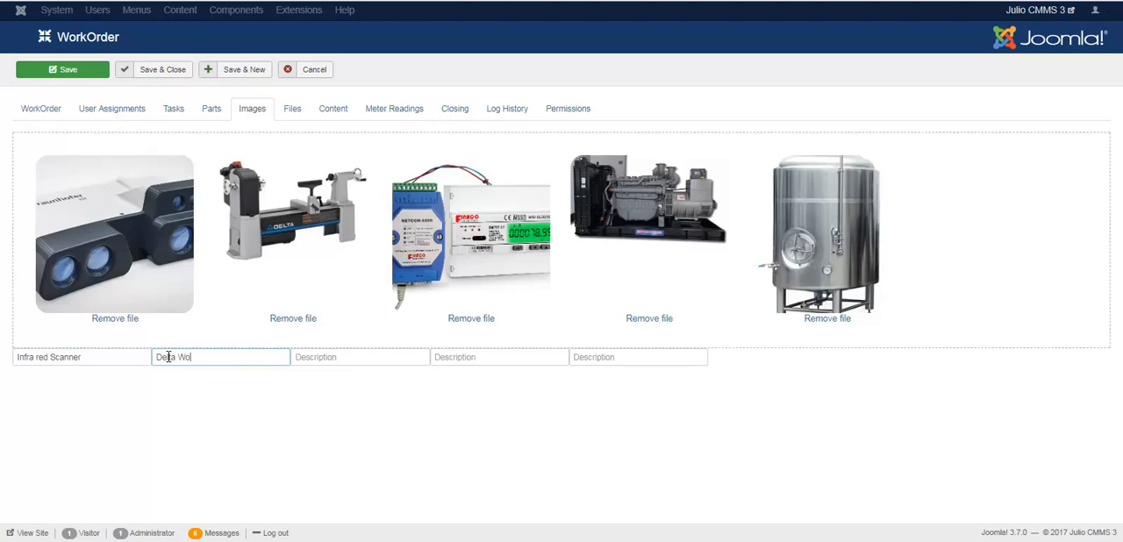
{"action": "type", "text": "Lathe"}
Step: Describe the meter image as "Electric Meters" and the engine image as "Perkins Diesel Generator"
{"action": "left_click", "coordinate": [312, 357]}
{"action": "type", "text": "Electric Meters"}
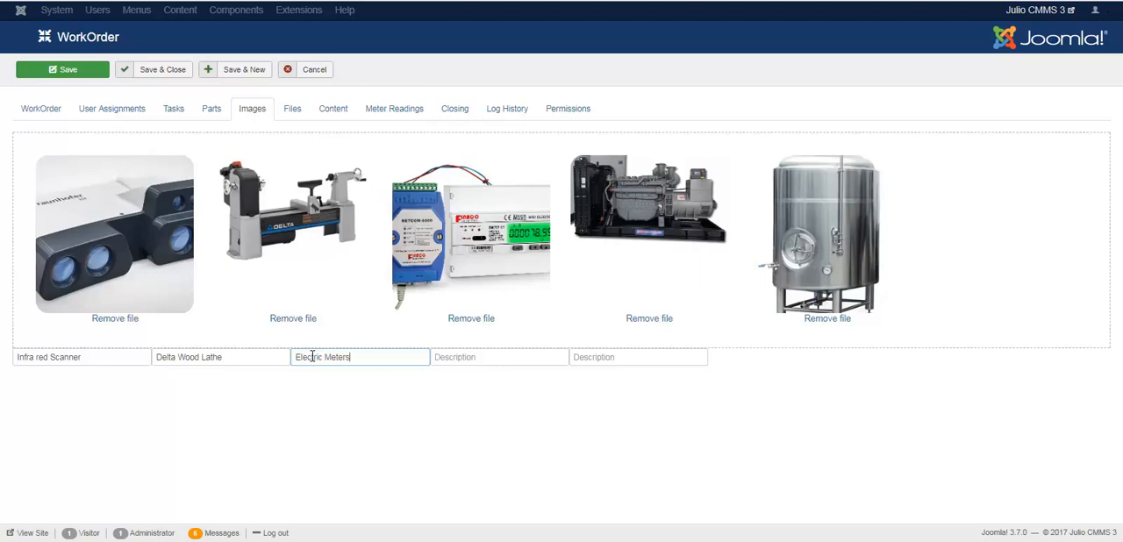
{"action": "left_click", "coordinate": [458, 354]}
{"action": "type", "text": "Perkins"}
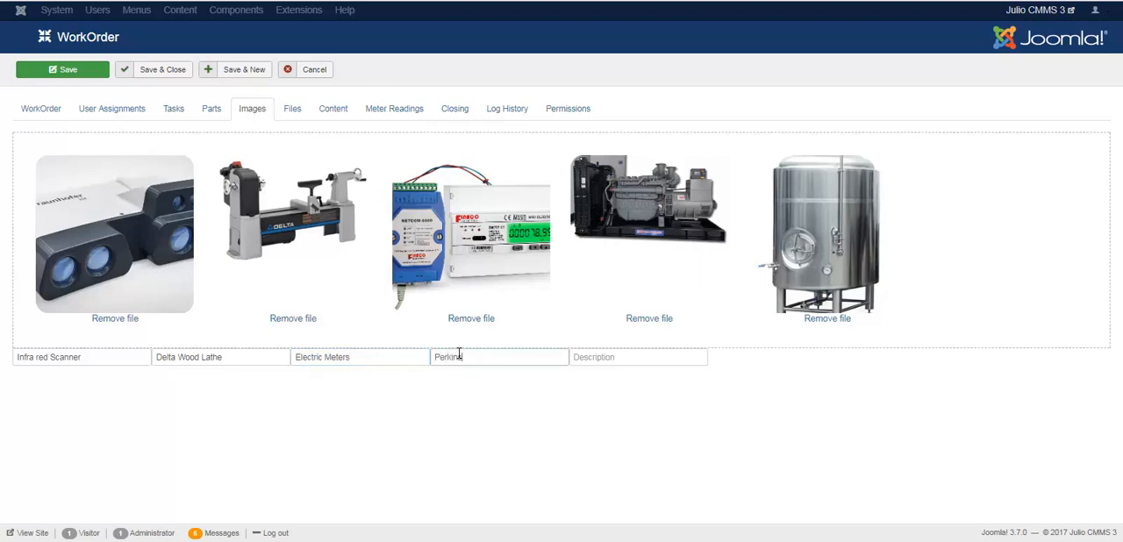
{"action": "type", "text": " Diesel Generator"}
Step: Describe the tank image as "Hot Water Tank (Brewery)"
{"action": "left_click", "coordinate": [631, 360]}
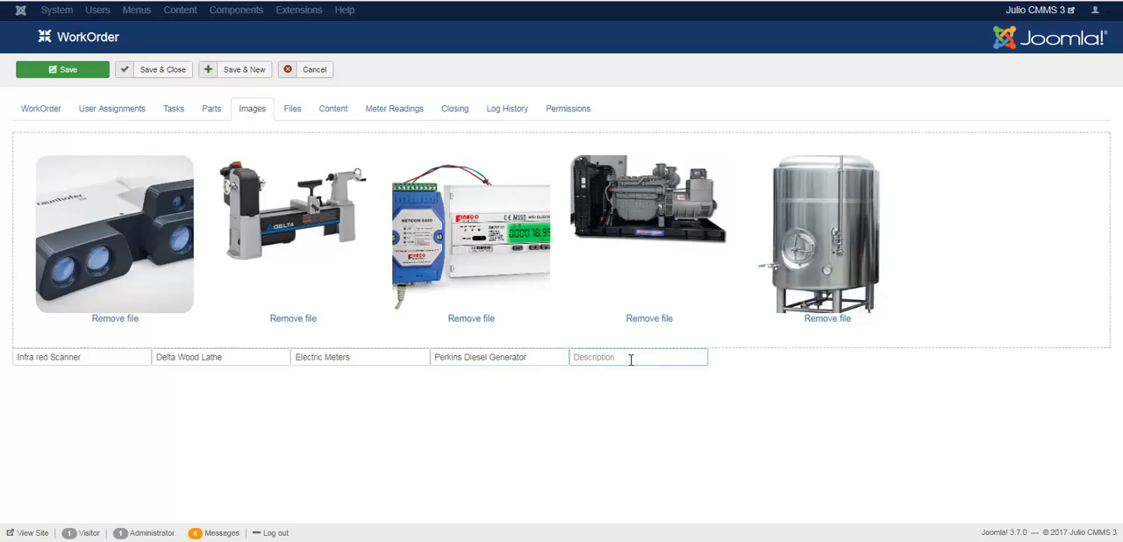
{"action": "type", "text": "Ho"}
{"action": "type", "text": "t Water"}
{"action": "type", "text": " Tank"}
{"action": "type", "text": "fo"}
{"action": "type", "text": " ("}
{"action": "type", "text": "Brewe"}
{"action": "type", "text": "ry)"}
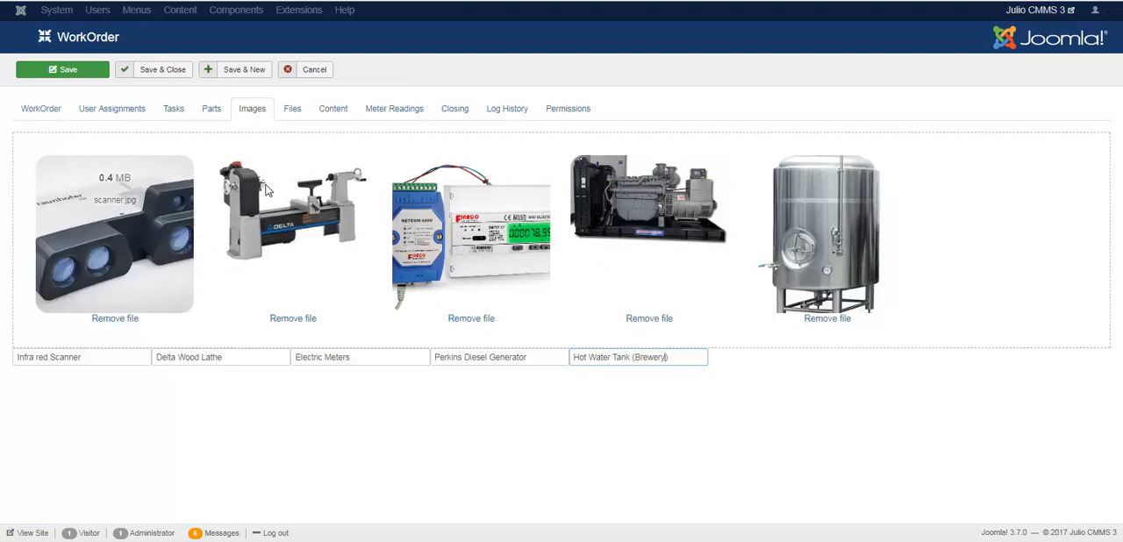
Step: Check the work order's document upload area, and open the associated links for editing from the content settings
{"action": "left_click", "coordinate": [293, 111]}
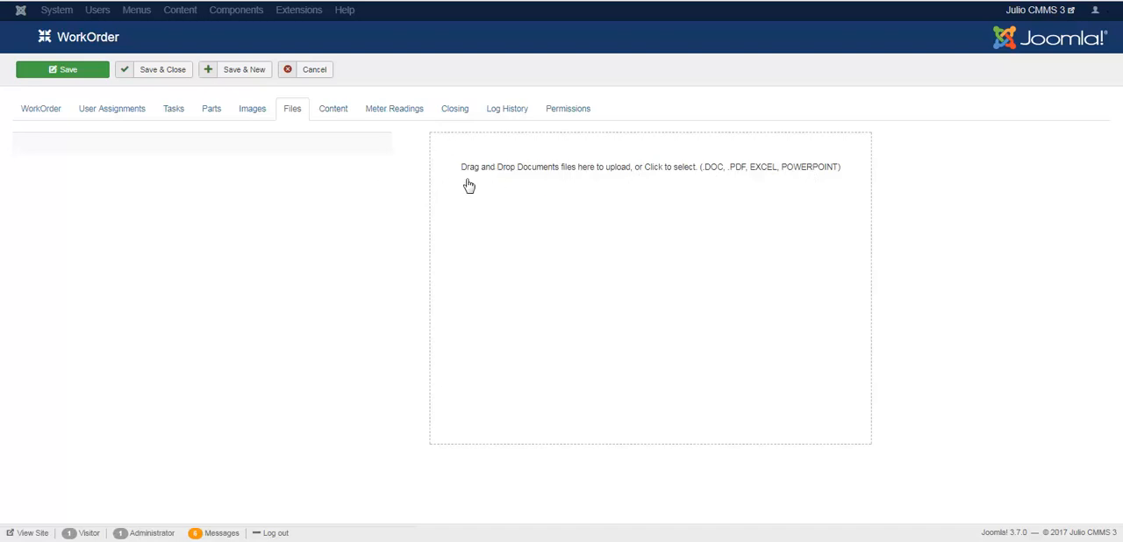
{"action": "left_click", "coordinate": [335, 112]}
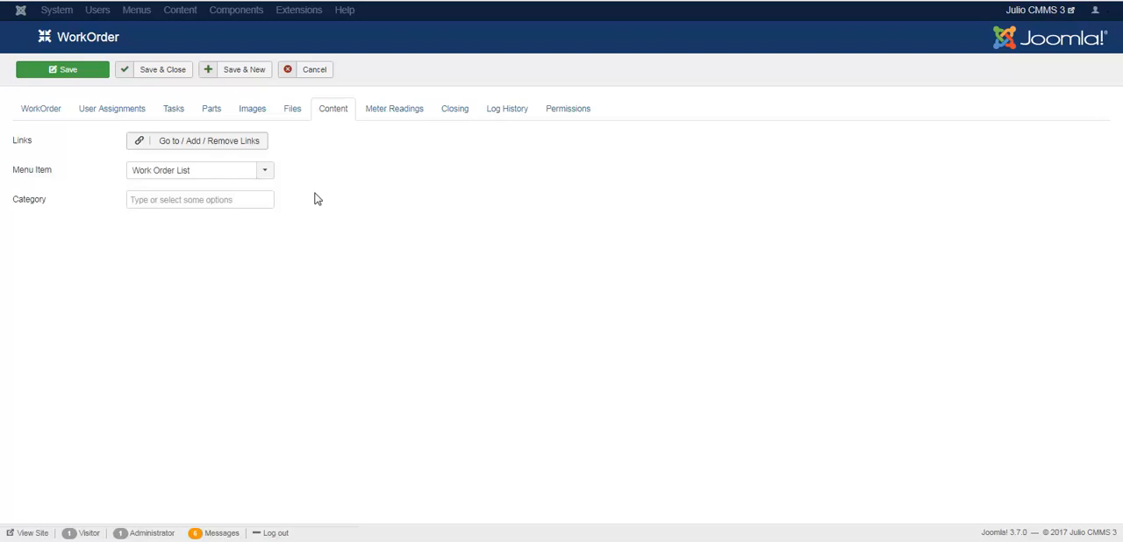
{"action": "mouse_move", "coordinate": [21, 149]}
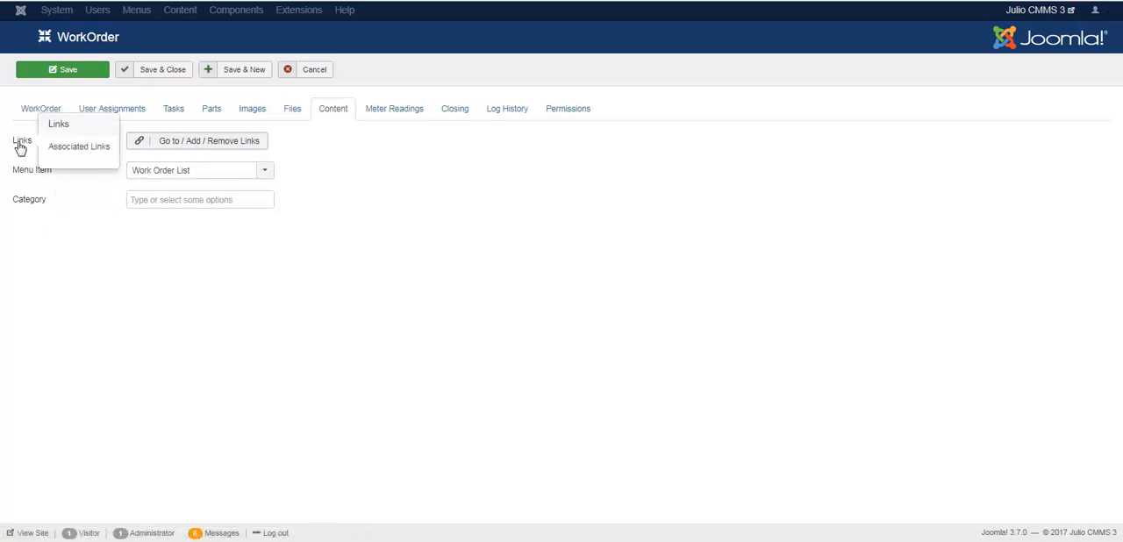
{"action": "left_click", "coordinate": [229, 146]}
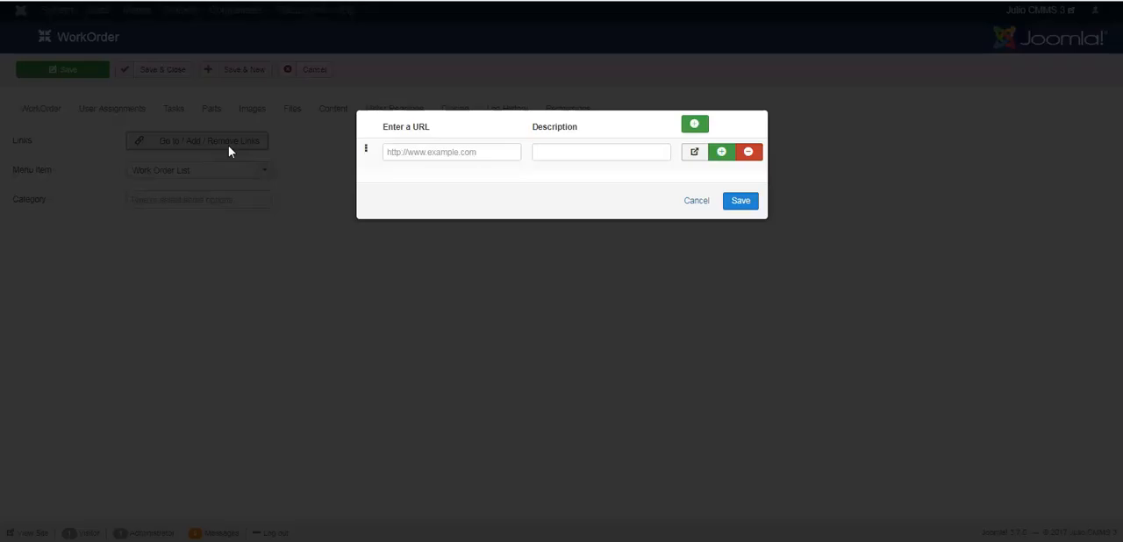
{"action": "left_click", "coordinate": [452, 154]}
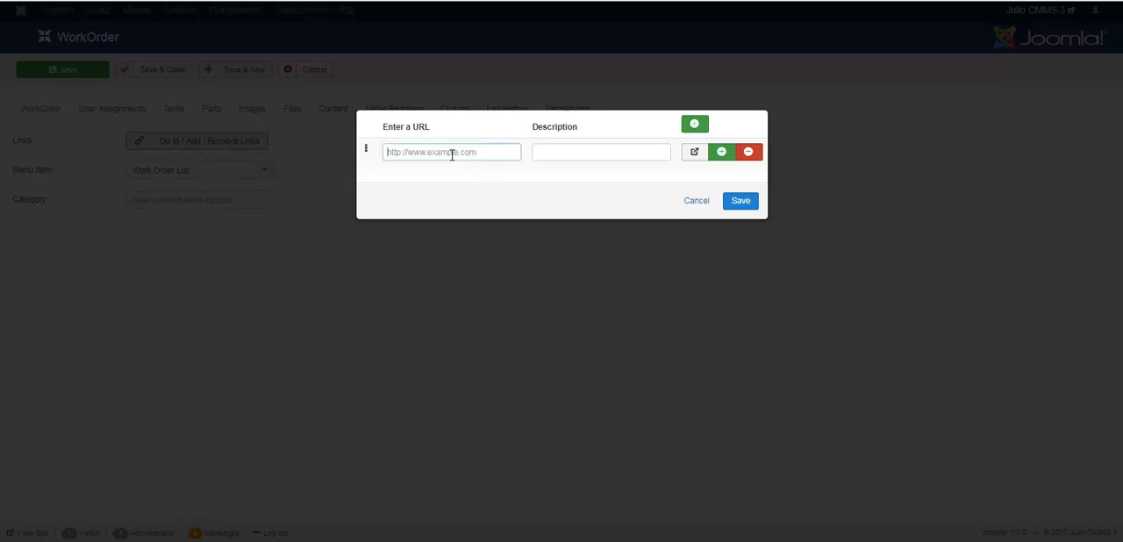
{"action": "type", "text": "http:?"}
{"action": "key", "text": "BackSpace"}
{"action": "type", "text": "//www.example.com"}
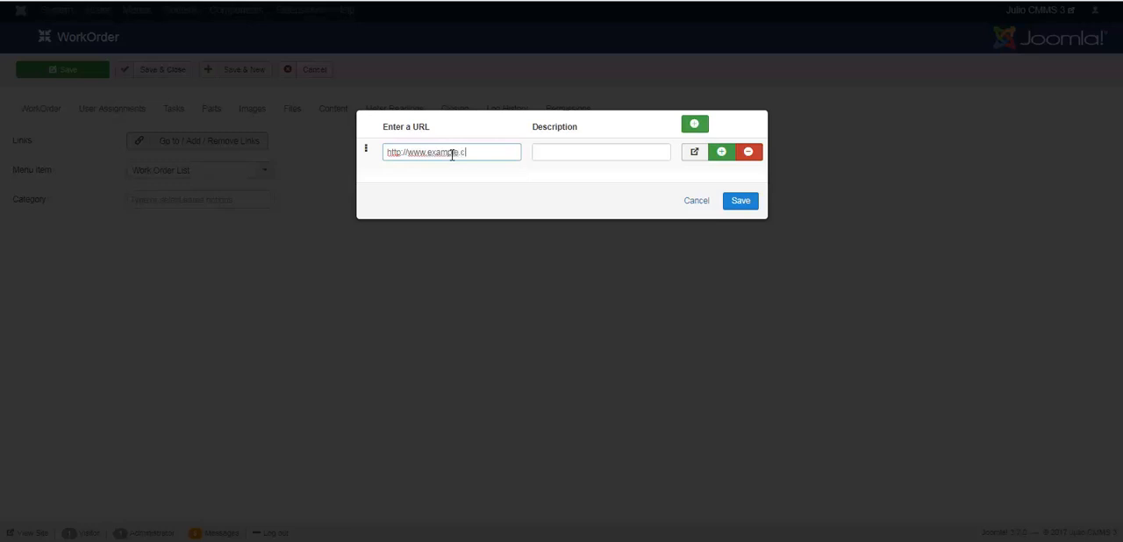
{"action": "left_click", "coordinate": [551, 151]}
{"action": "type", "text": "PPE"}
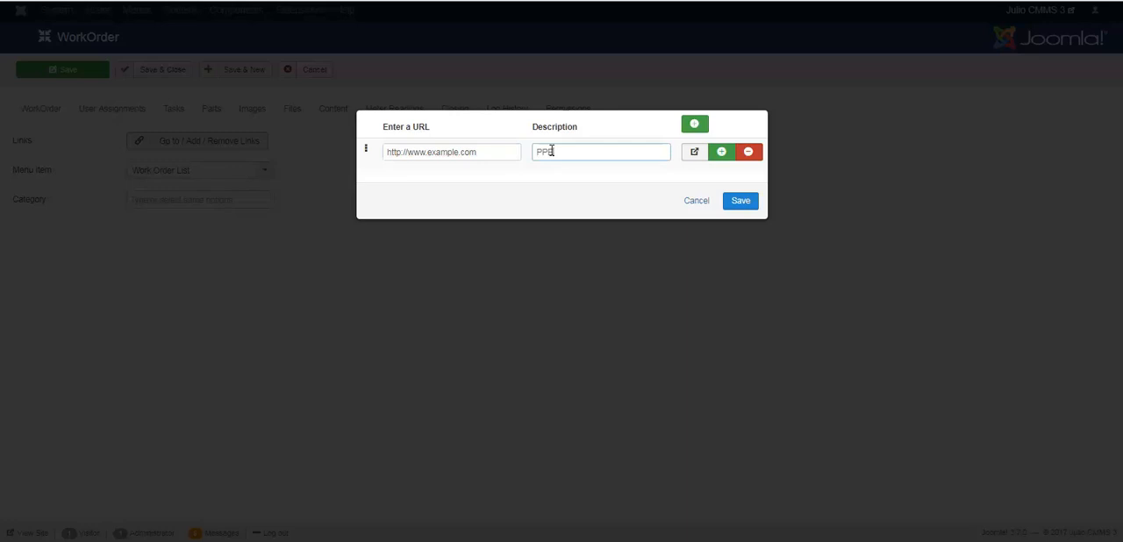
{"action": "left_click", "coordinate": [723, 152]}
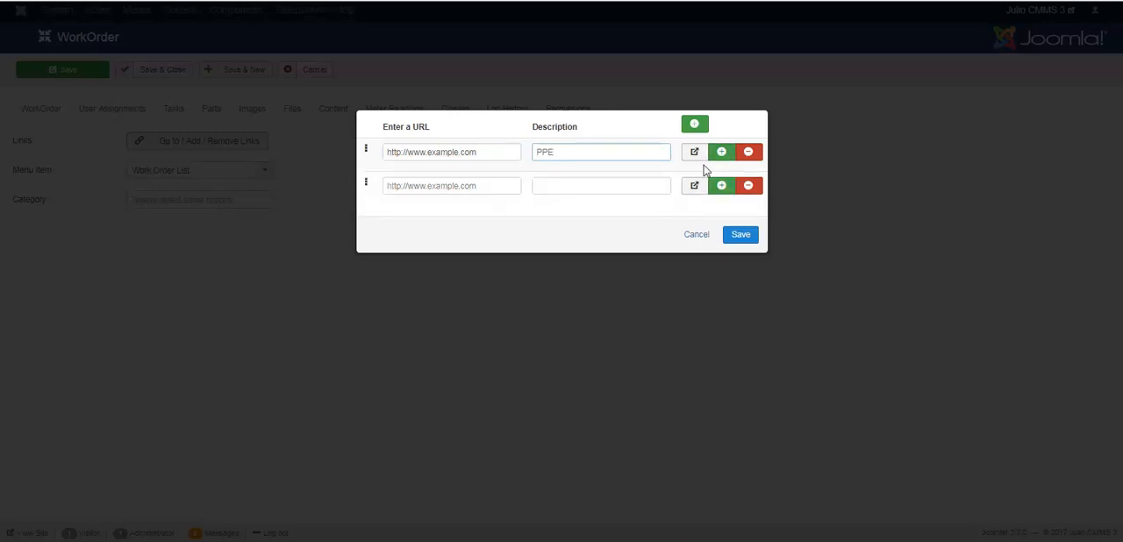
{"action": "left_click", "coordinate": [428, 184]}
{"action": "triple_click", "coordinate": [431, 151]}
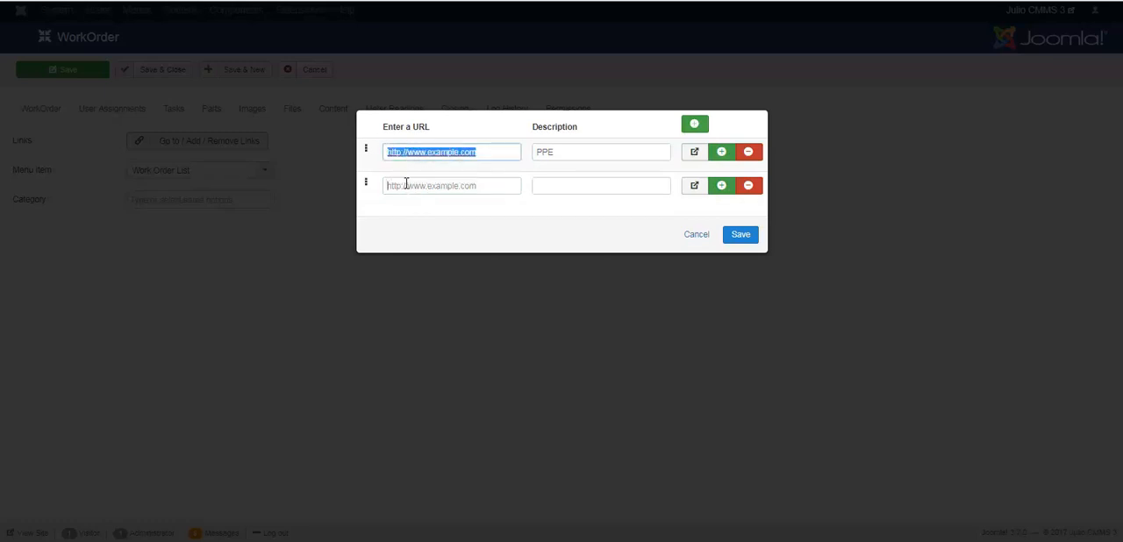
{"action": "left_click_drag", "start_coordinate": [407, 185], "coordinate": [406, 185]}
{"action": "left_click", "coordinate": [459, 186]}
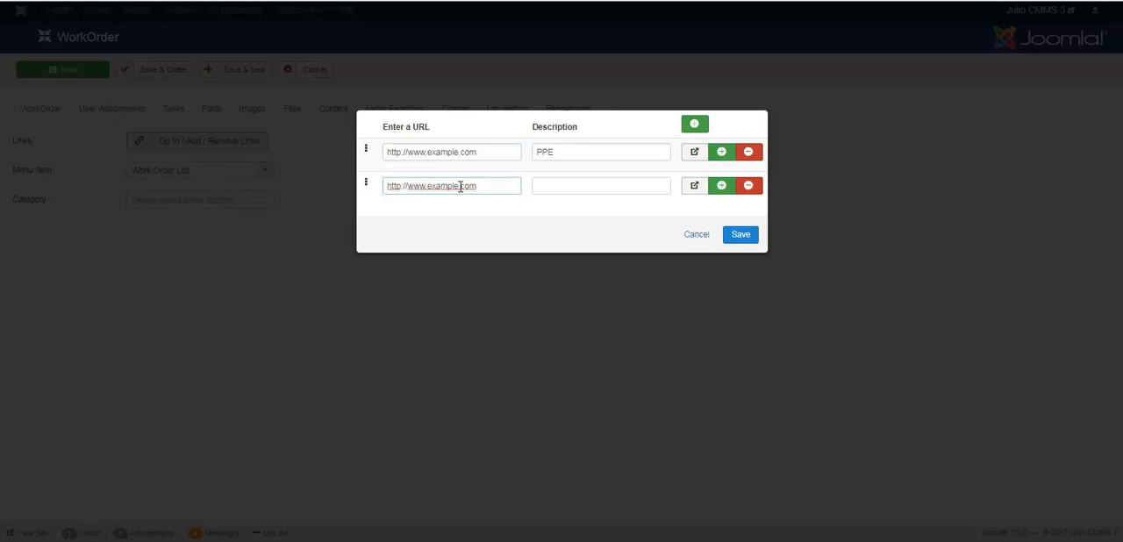
{"action": "type", "text": "2"}
{"action": "left_click", "coordinate": [544, 186]}
{"action": "type", "text": "Government"}
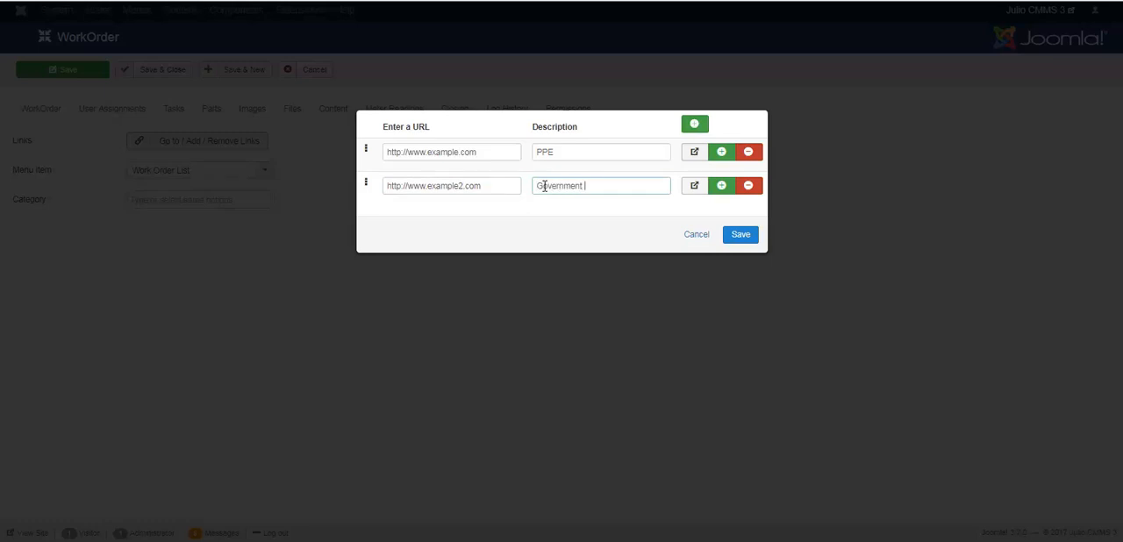
{"action": "type", "text": " Control Standards"}
Step: Add six blank link rows below the Government Control Standards entry and save the link list
{"action": "left_click", "coordinate": [719, 189]}
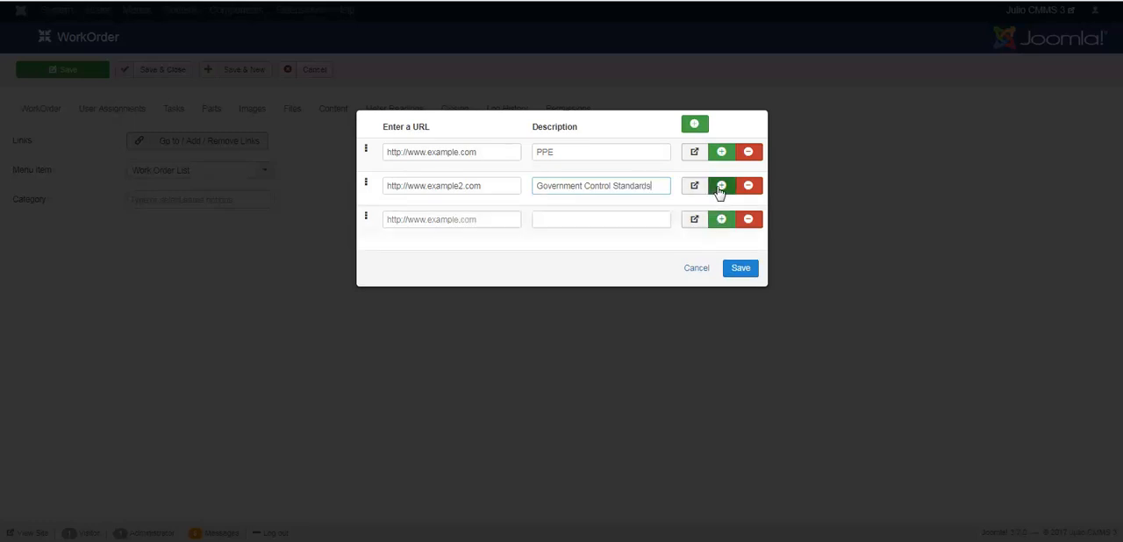
{"action": "left_click", "coordinate": [719, 190]}
{"action": "left_click", "coordinate": [719, 189]}
{"action": "left_click", "coordinate": [719, 188]}
{"action": "left_click", "coordinate": [720, 189]}
{"action": "left_click", "coordinate": [720, 188]}
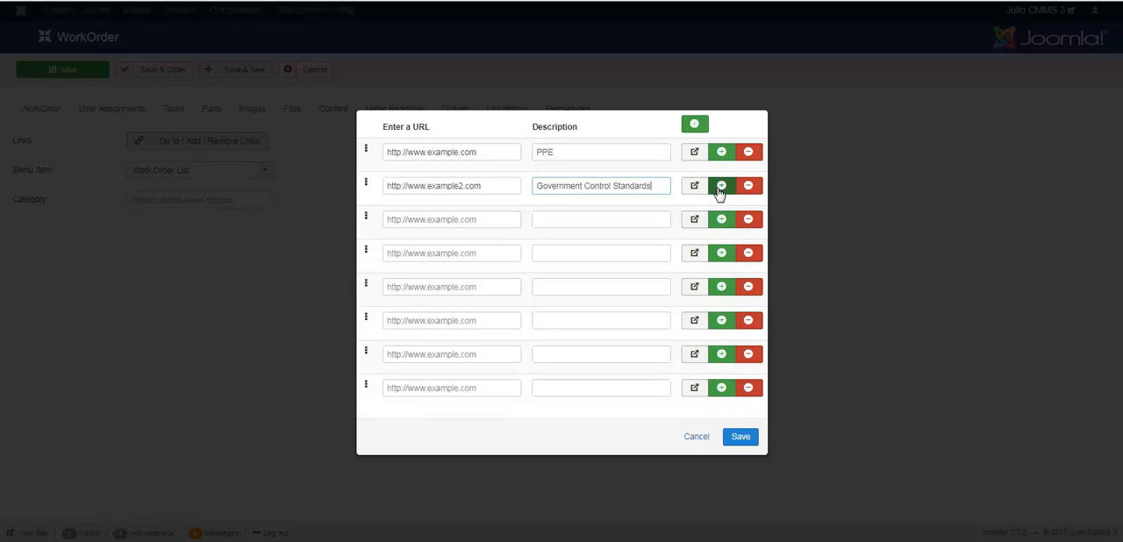
{"action": "left_click", "coordinate": [591, 152]}
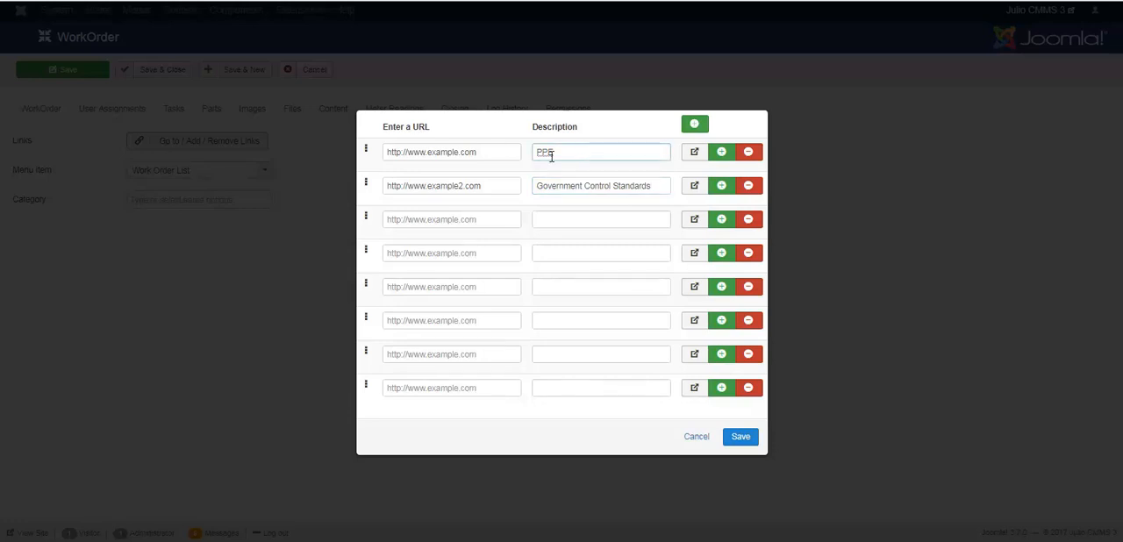
{"action": "double_click", "coordinate": [613, 187]}
{"action": "left_click", "coordinate": [659, 186]}
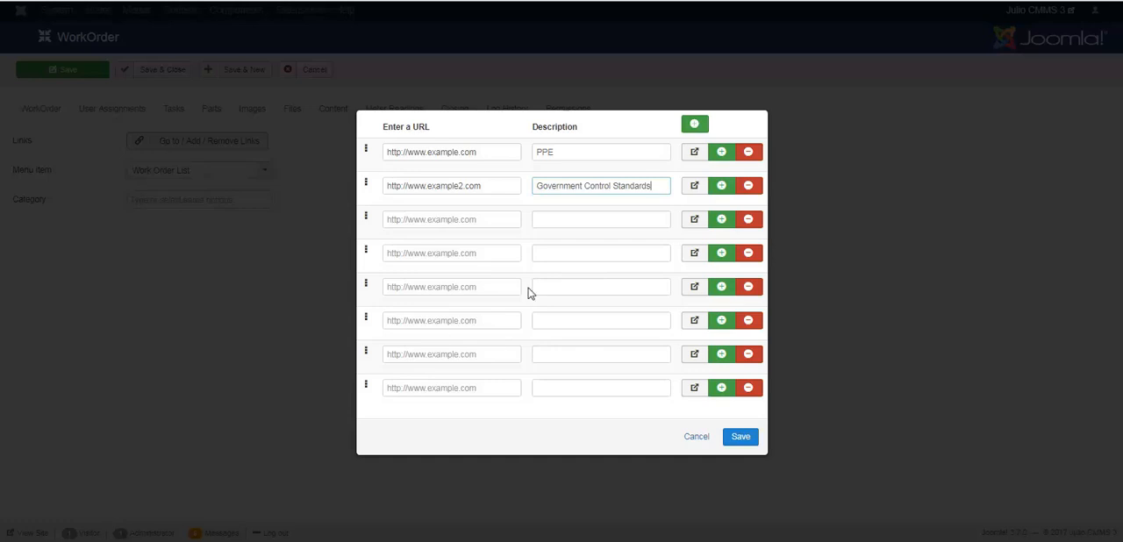
{"action": "left_click", "coordinate": [740, 437]}
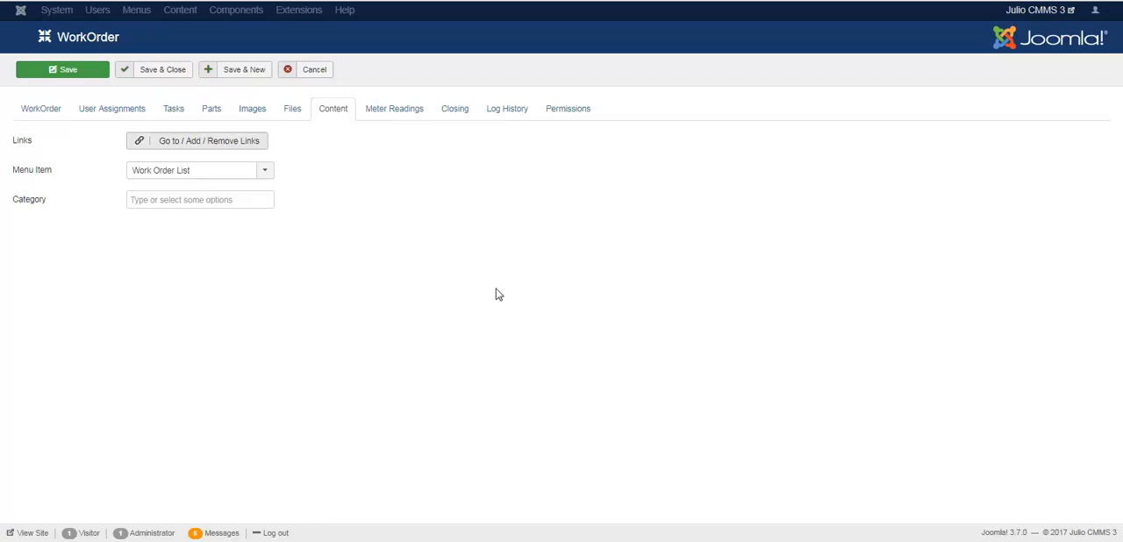
Step: Recheck the saved links and browse the available menu items, keeping Work Order List selected
{"action": "left_click", "coordinate": [247, 146]}
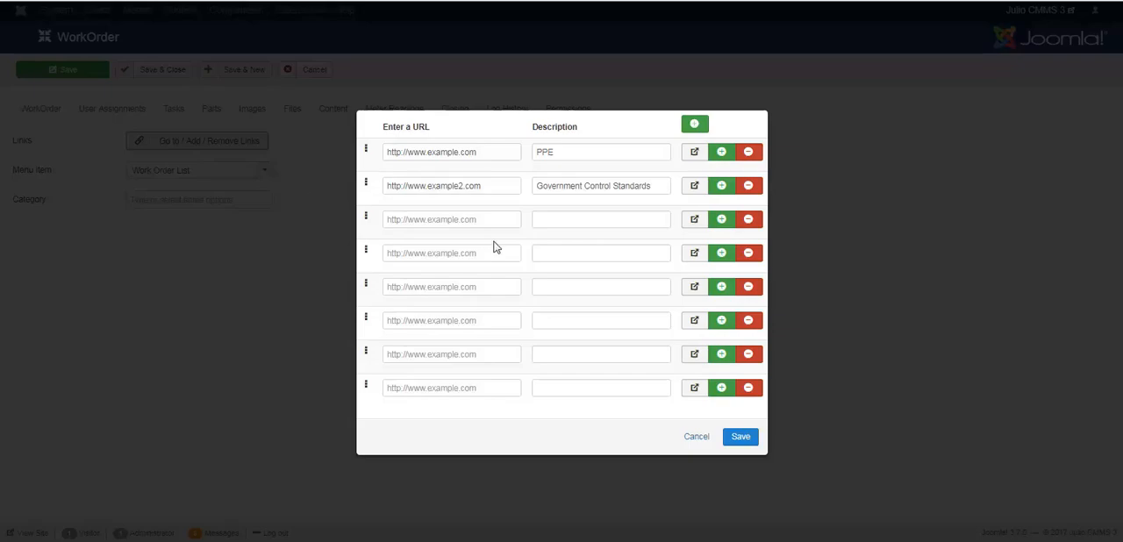
{"action": "left_click", "coordinate": [740, 439]}
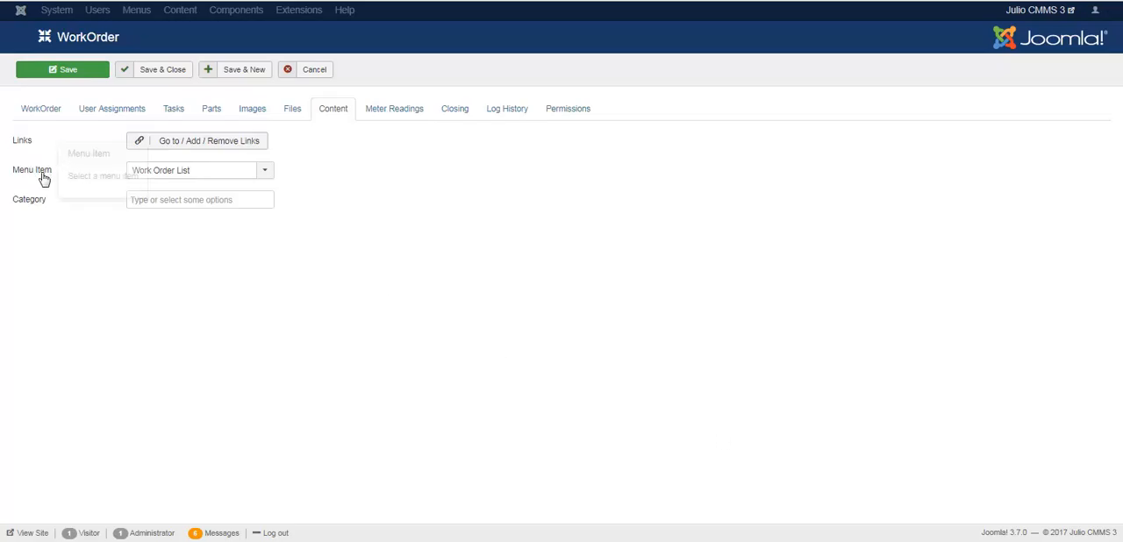
{"action": "left_click", "coordinate": [265, 174]}
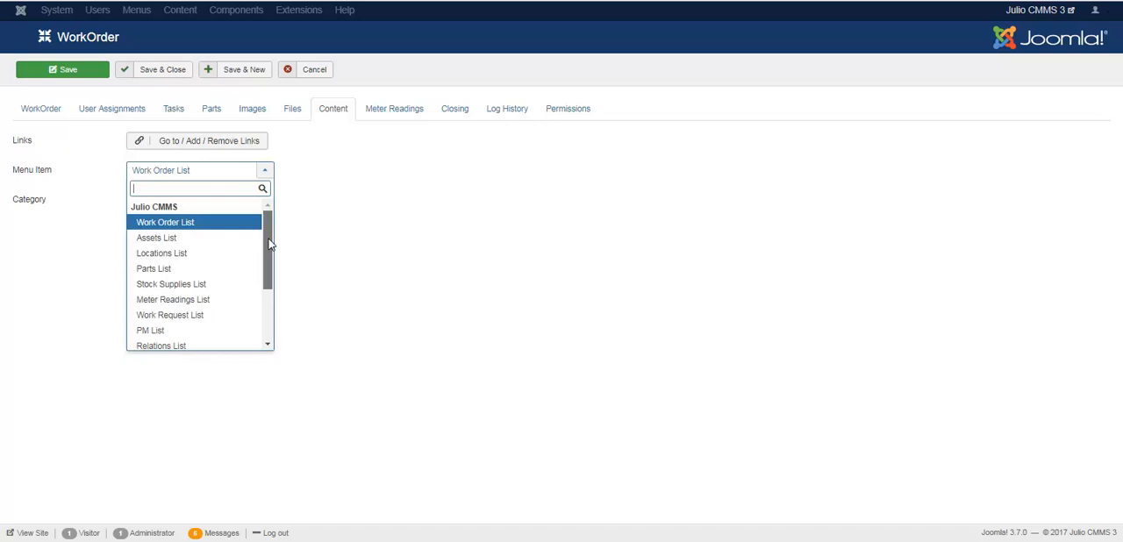
{"action": "mouse_move", "coordinate": [268, 244]}
{"action": "left_mouse_down"}
{"action": "mouse_move", "coordinate": [276, 306]}
{"action": "mouse_move", "coordinate": [273, 235]}
{"action": "left_mouse_up"}
{"action": "left_click_drag", "start_coordinate": [270, 237], "coordinate": [271, 287]}
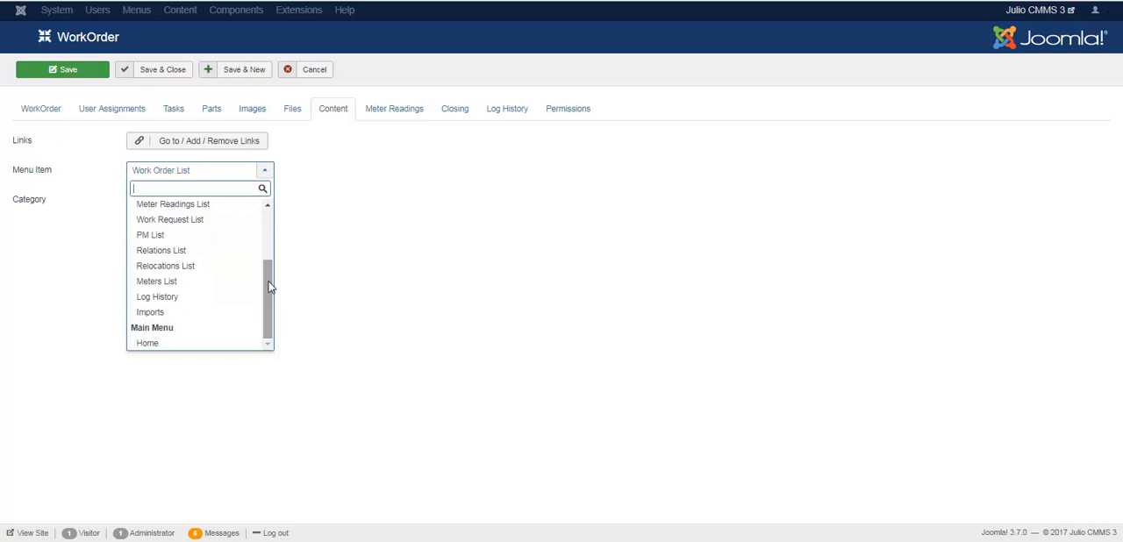
{"action": "left_click_drag", "start_coordinate": [270, 287], "coordinate": [270, 221]}
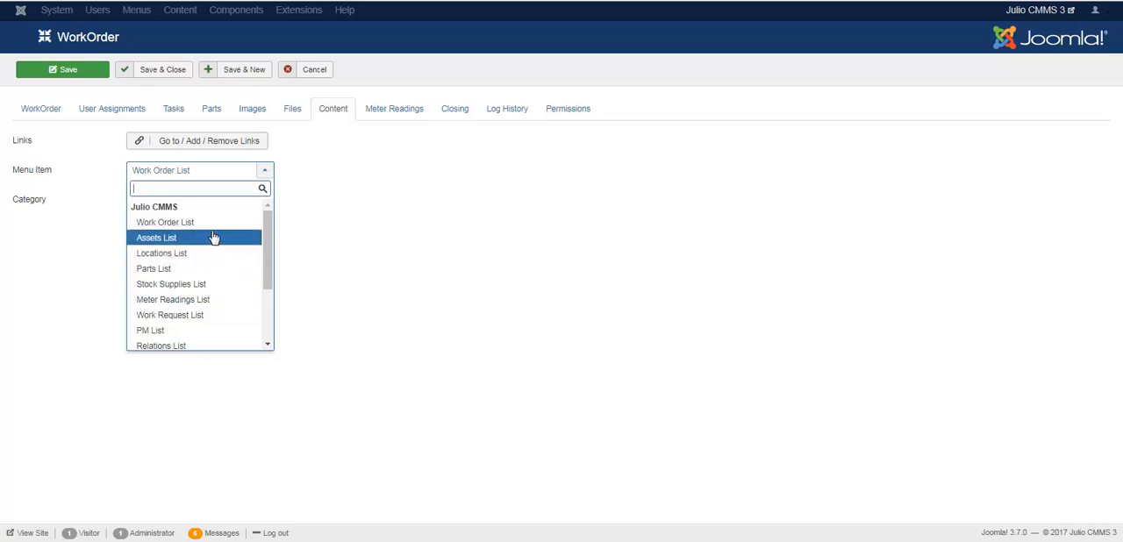
{"action": "left_click", "coordinate": [325, 192]}
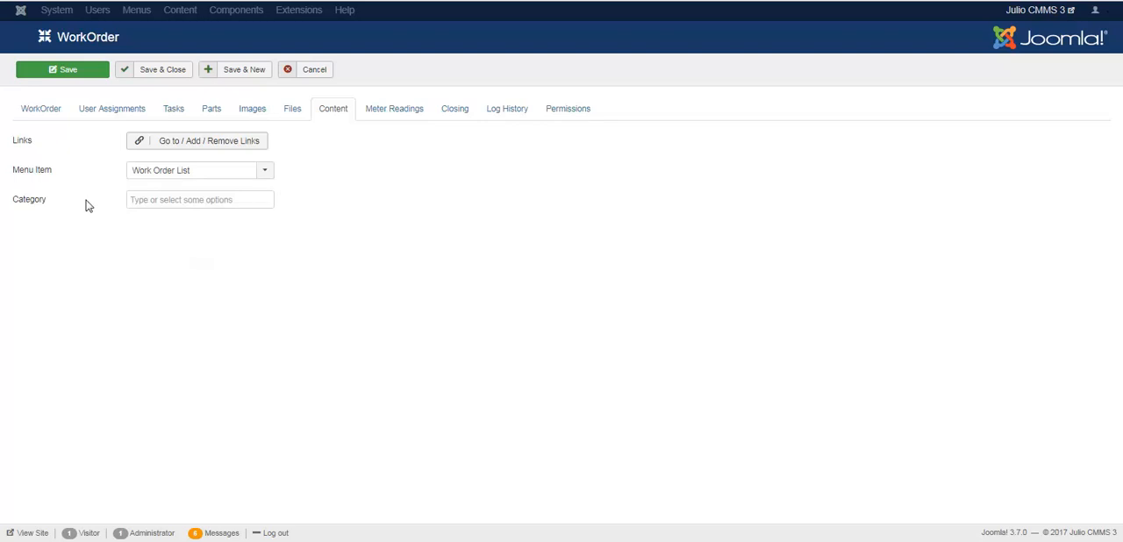
Step: Assign the work order's content to the Uncategorised category
{"action": "mouse_move", "coordinate": [39, 204]}
{"action": "left_click", "coordinate": [233, 200]}
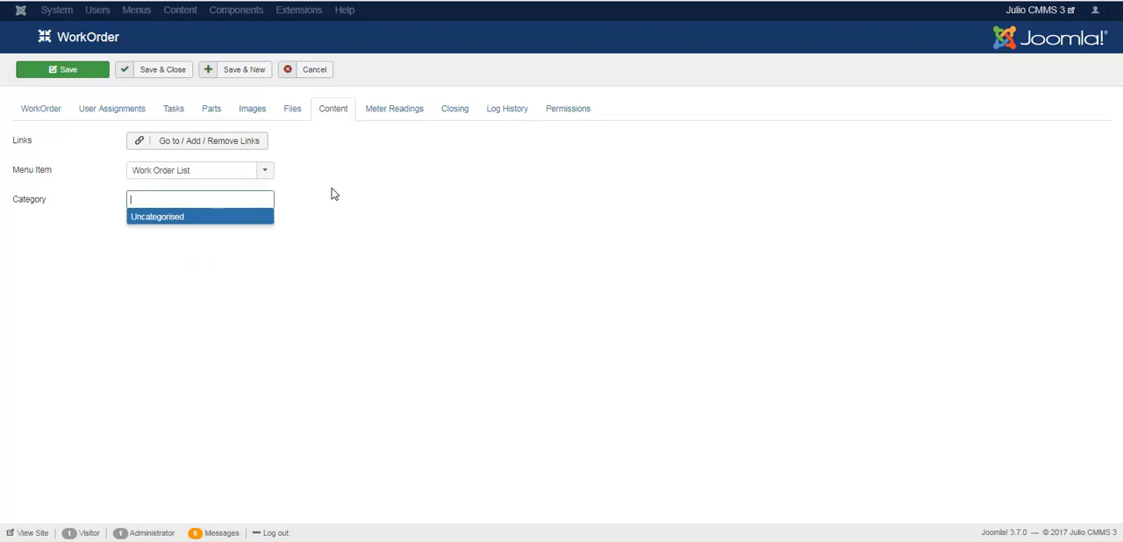
{"action": "left_click", "coordinate": [204, 216]}
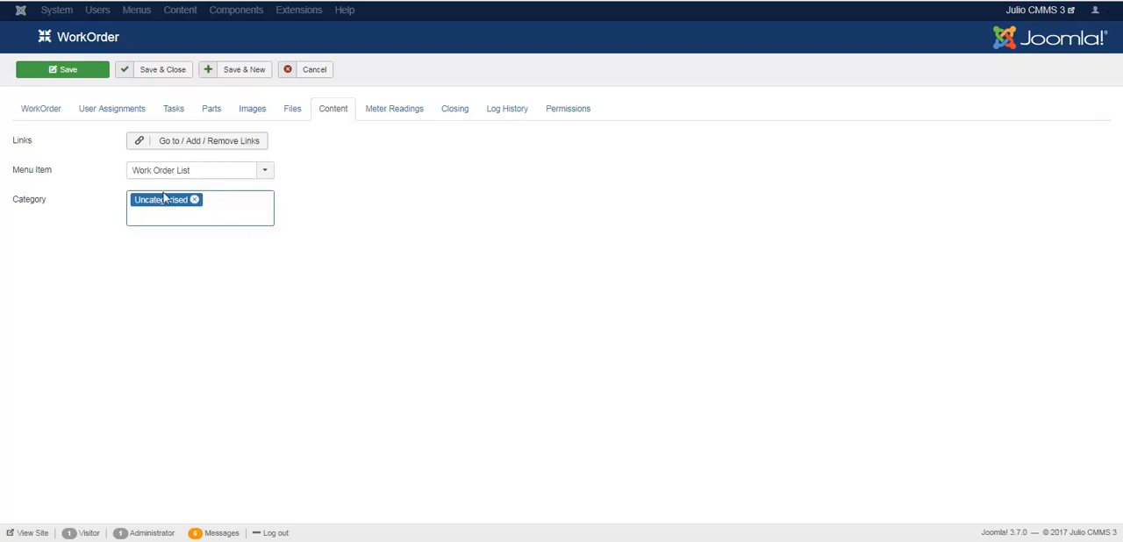
Step: Review the work order's general details and user assignments, and return to the content settings
{"action": "left_click", "coordinate": [53, 118]}
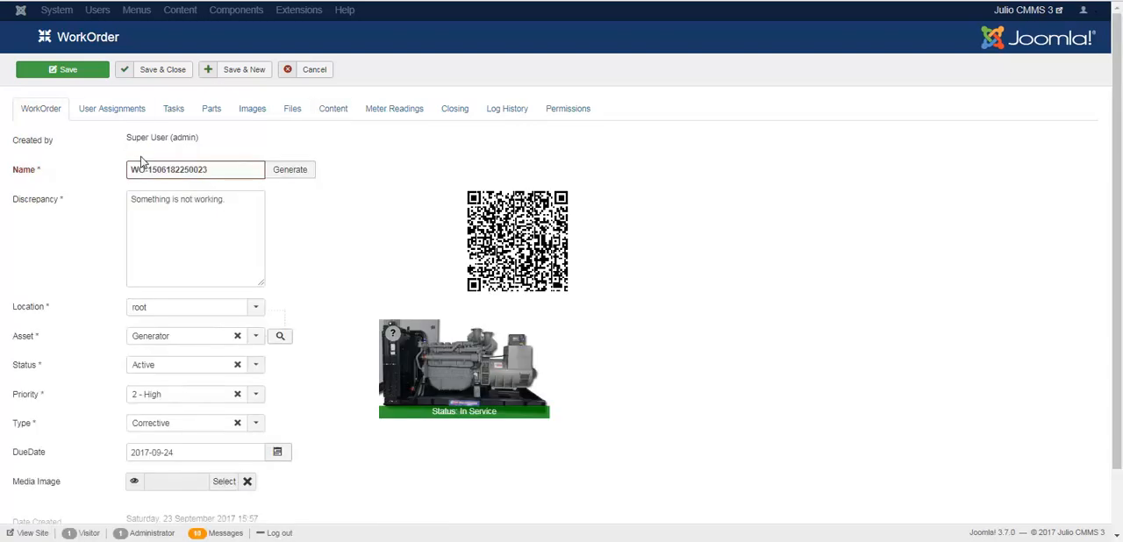
{"action": "left_click", "coordinate": [105, 118]}
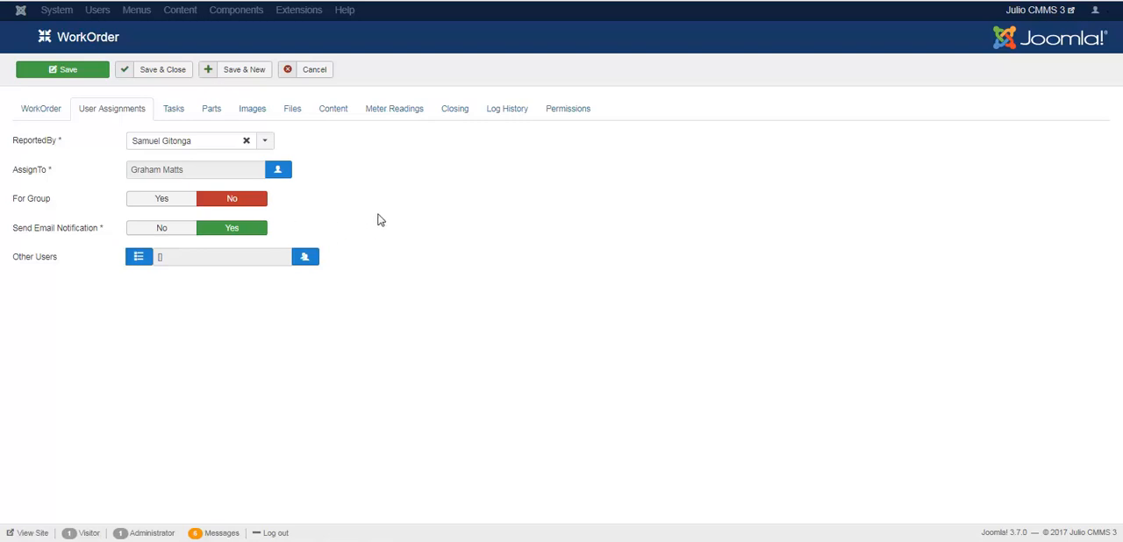
{"action": "left_click", "coordinate": [334, 114]}
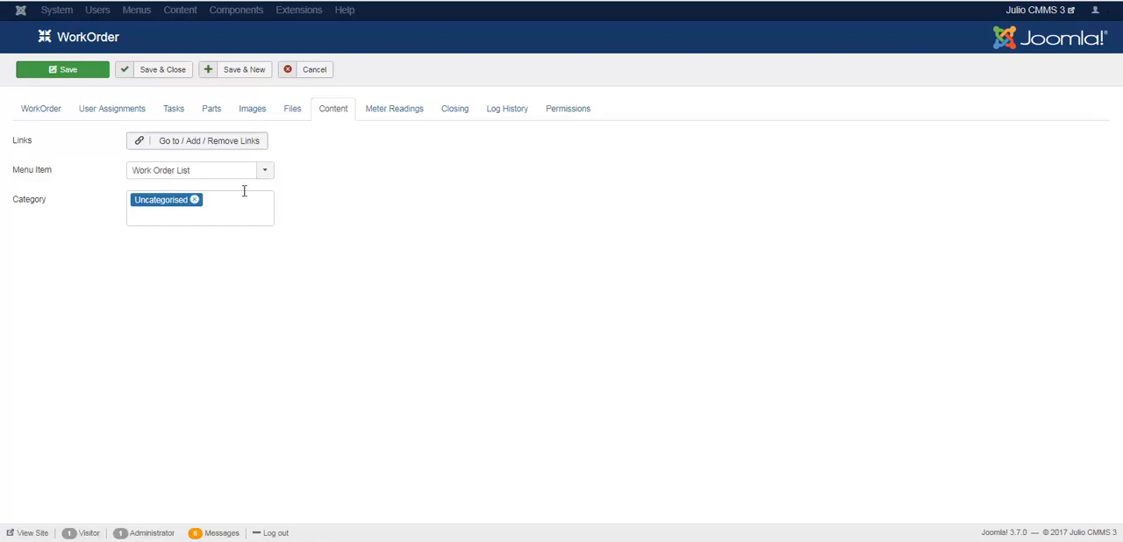
Step: Select the Engine Service Time meter for the work order's meter readings and enter a current reading of 211
{"action": "left_click", "coordinate": [397, 122]}
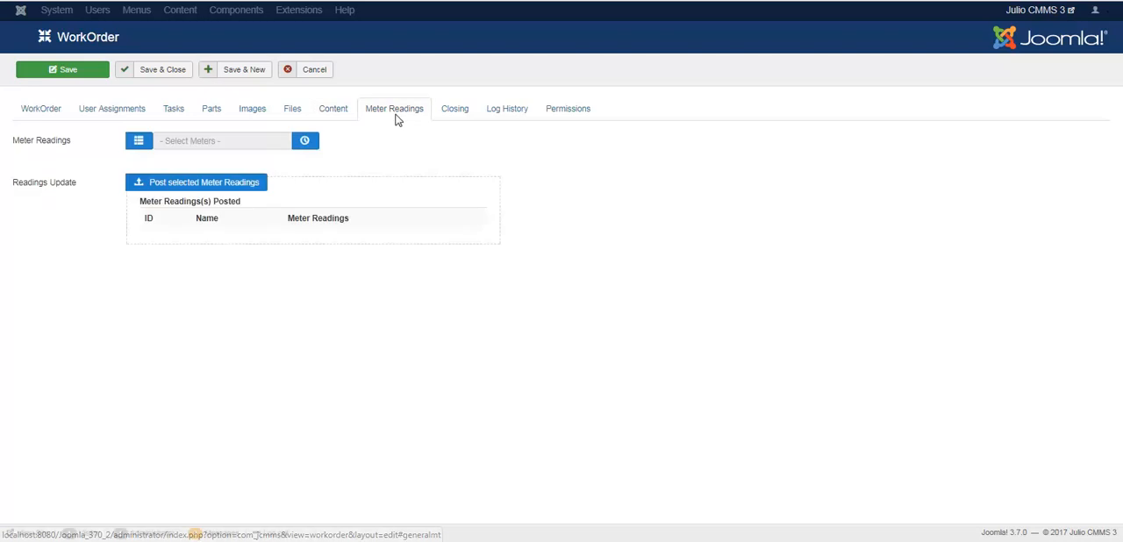
{"action": "left_click", "coordinate": [139, 141]}
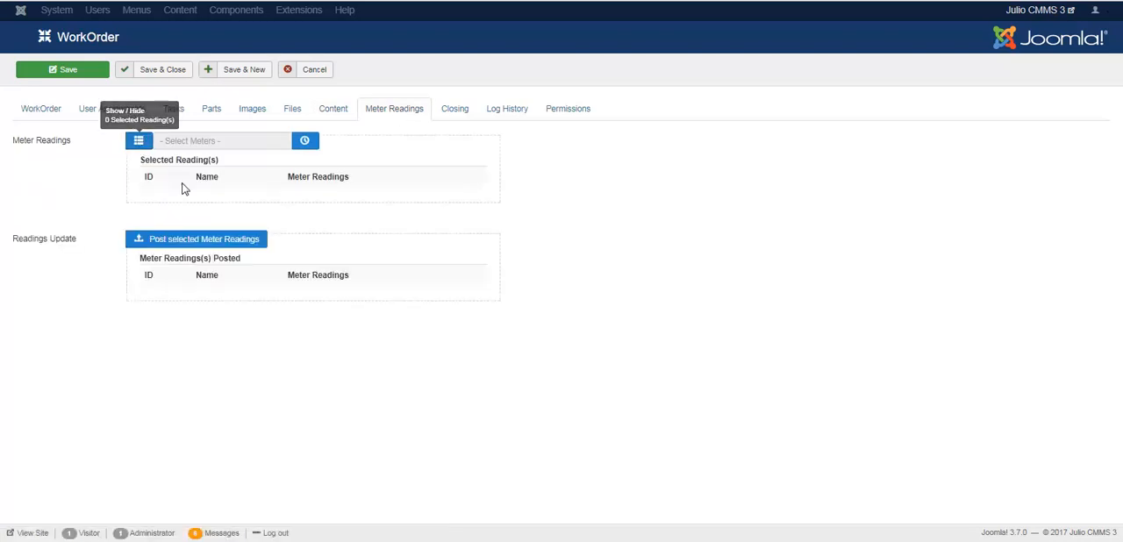
{"action": "left_click", "coordinate": [303, 143]}
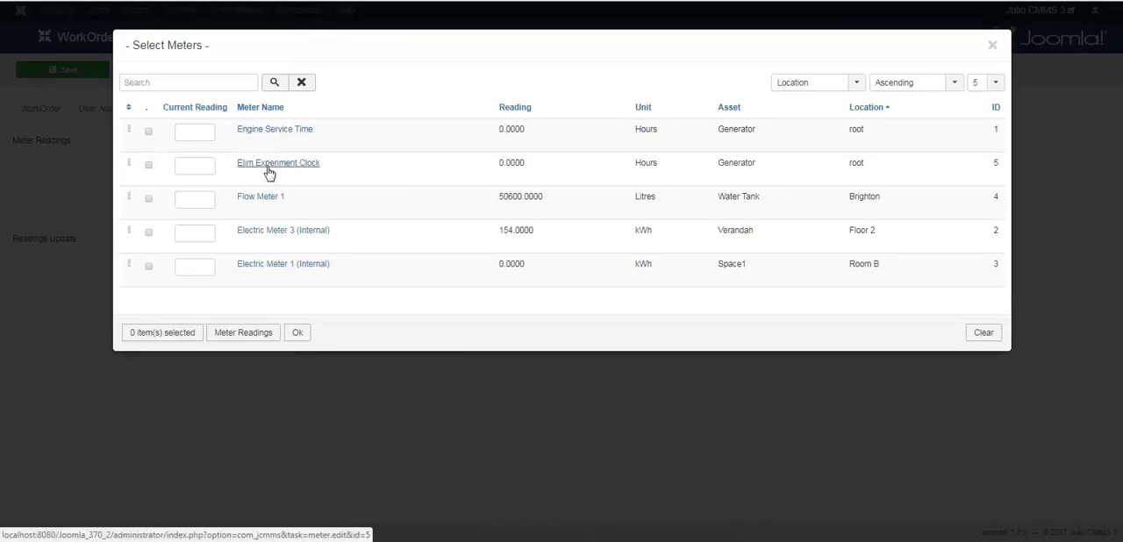
{"action": "left_click", "coordinate": [149, 132]}
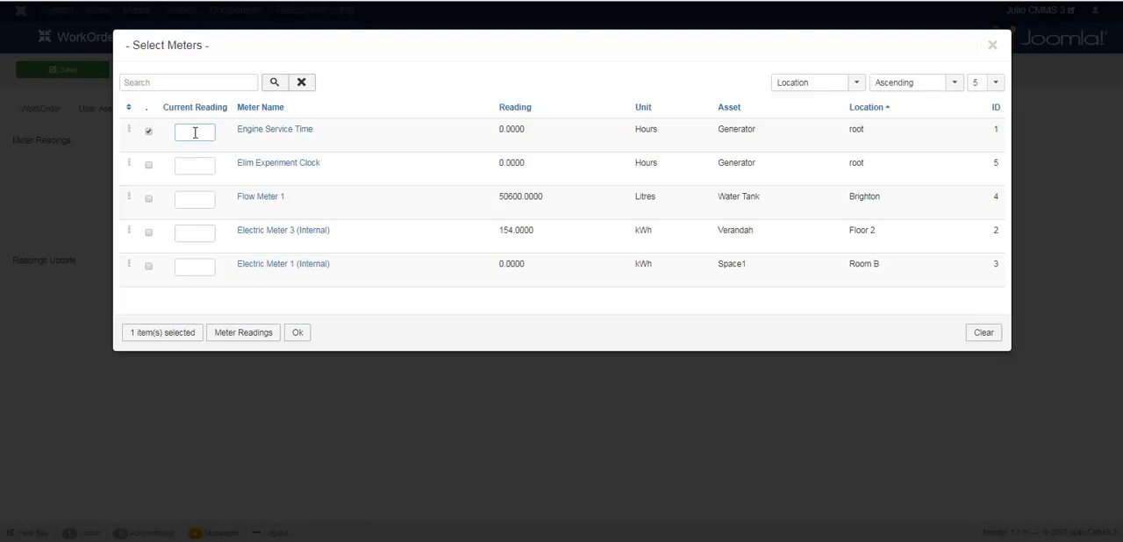
{"action": "type", "text": "3"}
{"action": "type", "text": "2"}
{"action": "key", "text": "BackSpace"}
{"action": "key", "text": "BackSpace"}
{"action": "key", "text": "BackSpace"}
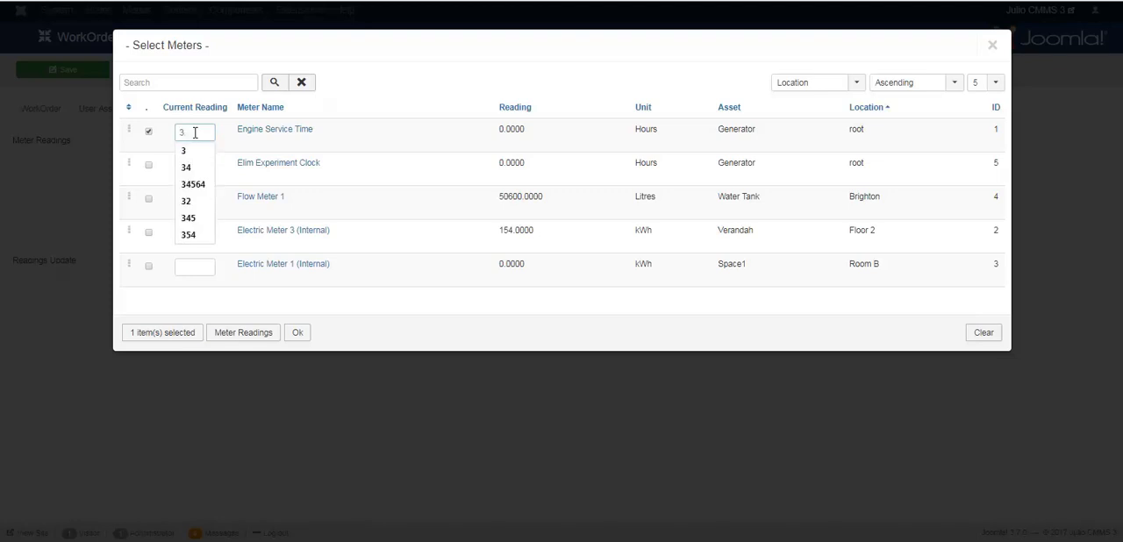
{"action": "type", "text": "211"}
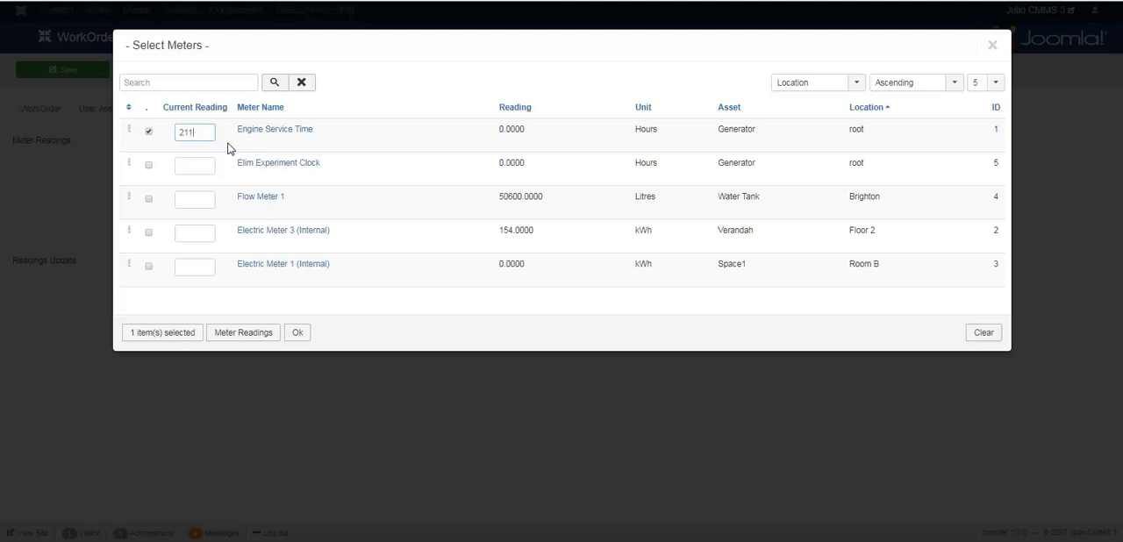
Step: Select Flow Meter 1 with a current reading of 3.45 and confirm the chosen meters
{"action": "left_click", "coordinate": [150, 201]}
{"action": "left_click", "coordinate": [198, 200]}
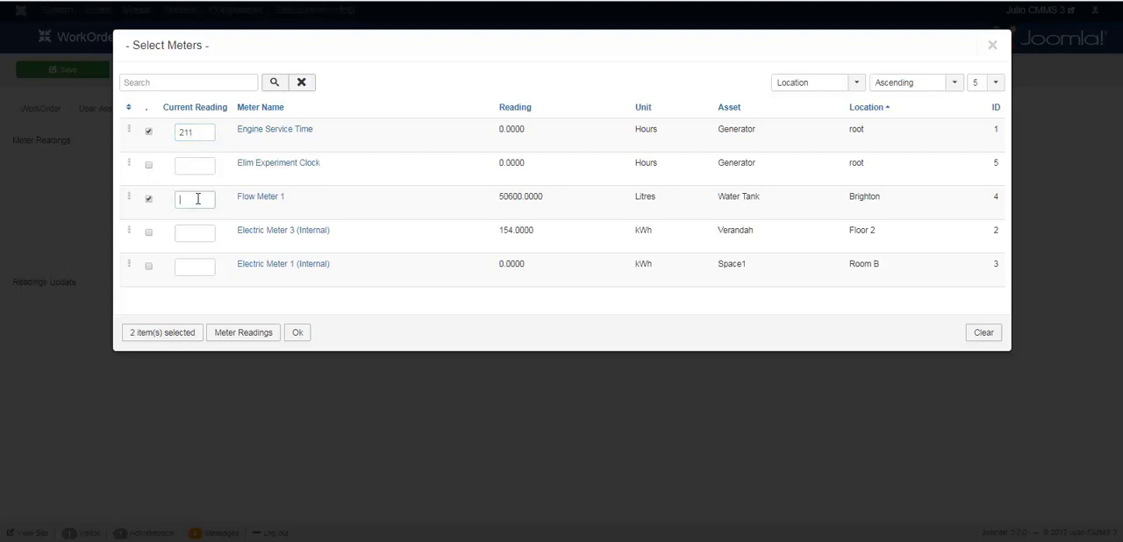
{"action": "type", "text": "3"}
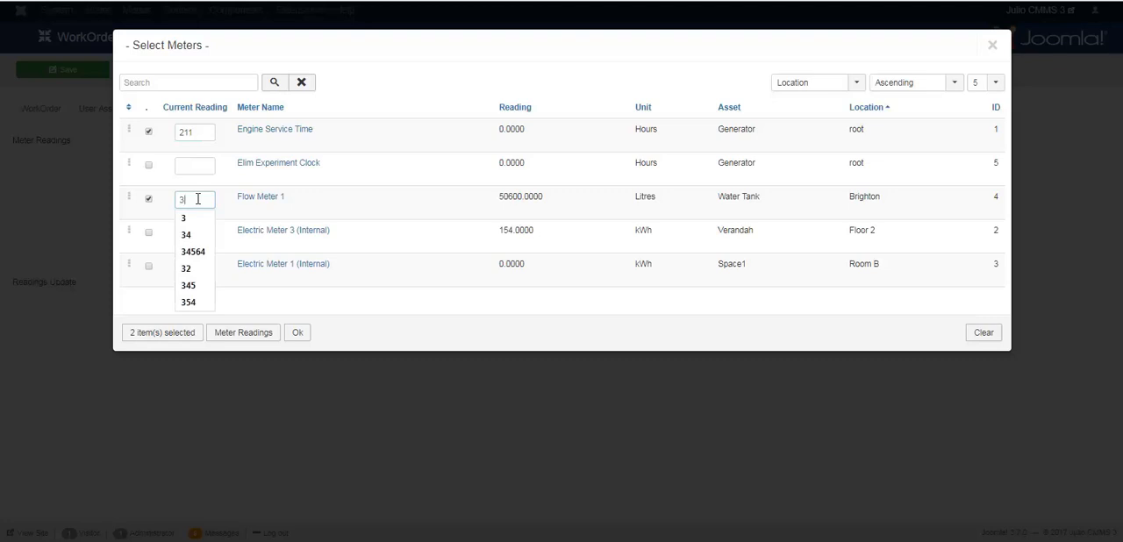
{"action": "type", "text": ".45"}
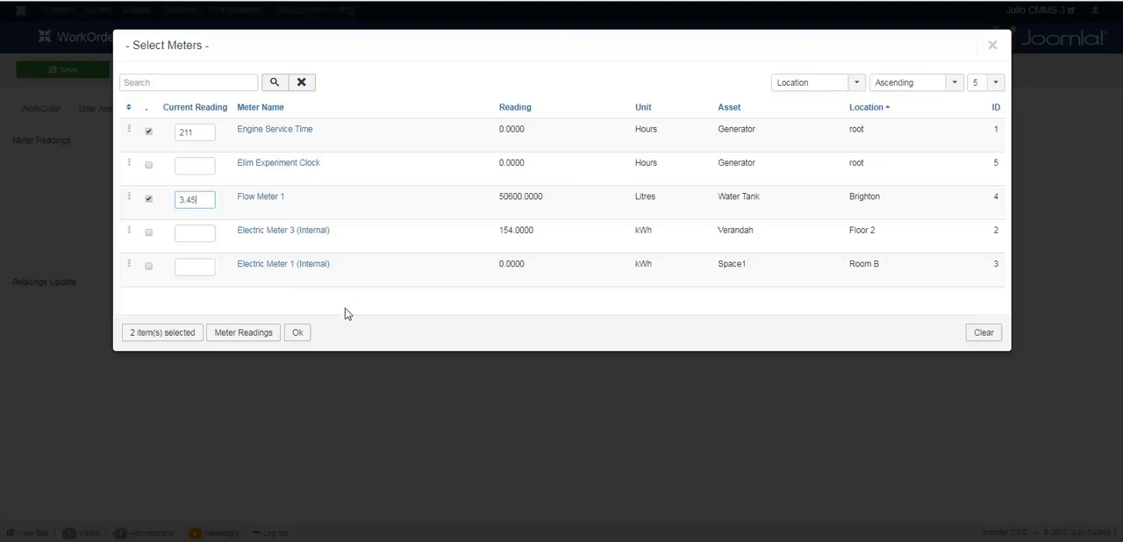
{"action": "left_click", "coordinate": [298, 332]}
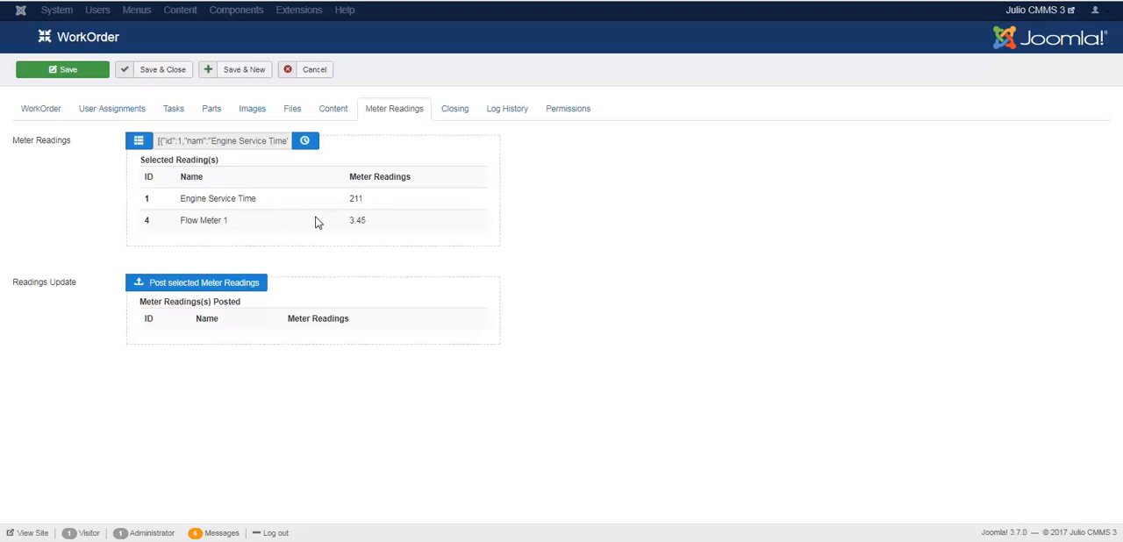
Step: Open the work order's closing details and check what the Problem field is for
{"action": "mouse_move", "coordinate": [54, 286]}
{"action": "left_click", "coordinate": [458, 115]}
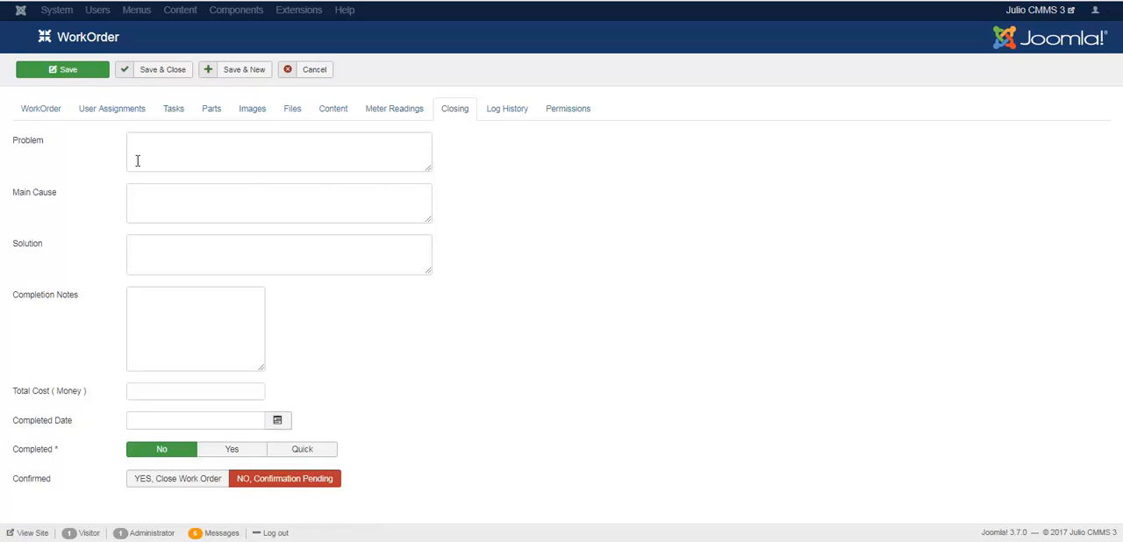
{"action": "mouse_move", "coordinate": [37, 149]}
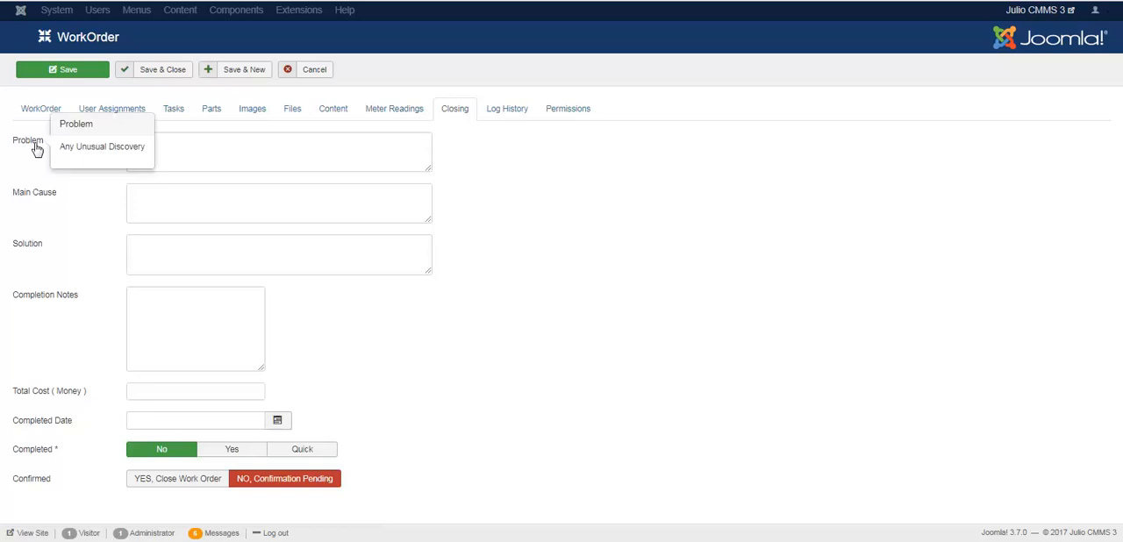
Step: Describe the problem in the work order's closing details as "4 fuses burnt in 1 week"
{"action": "left_click", "coordinate": [231, 145]}
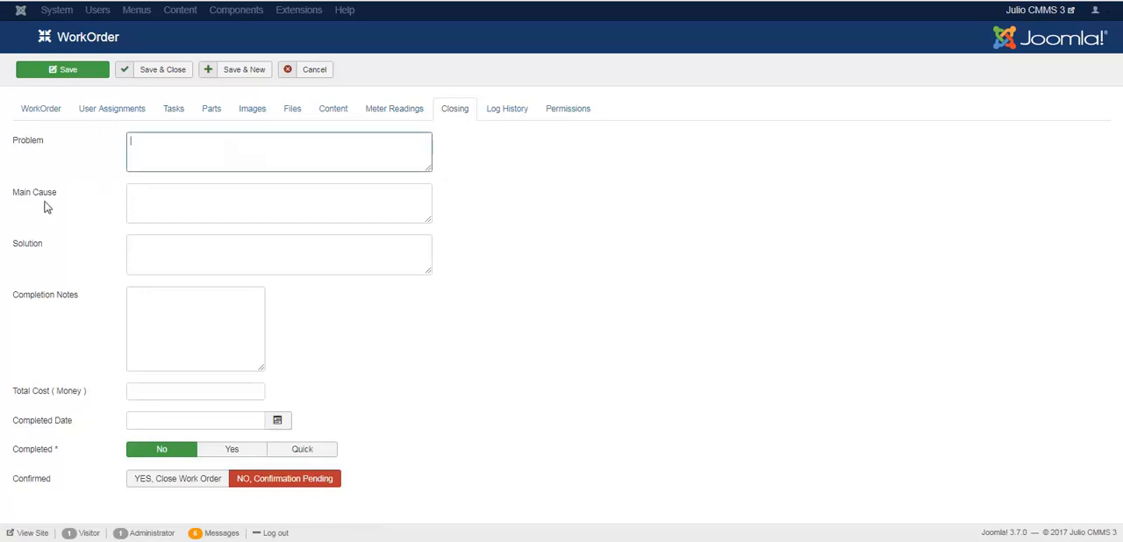
{"action": "mouse_move", "coordinate": [32, 200]}
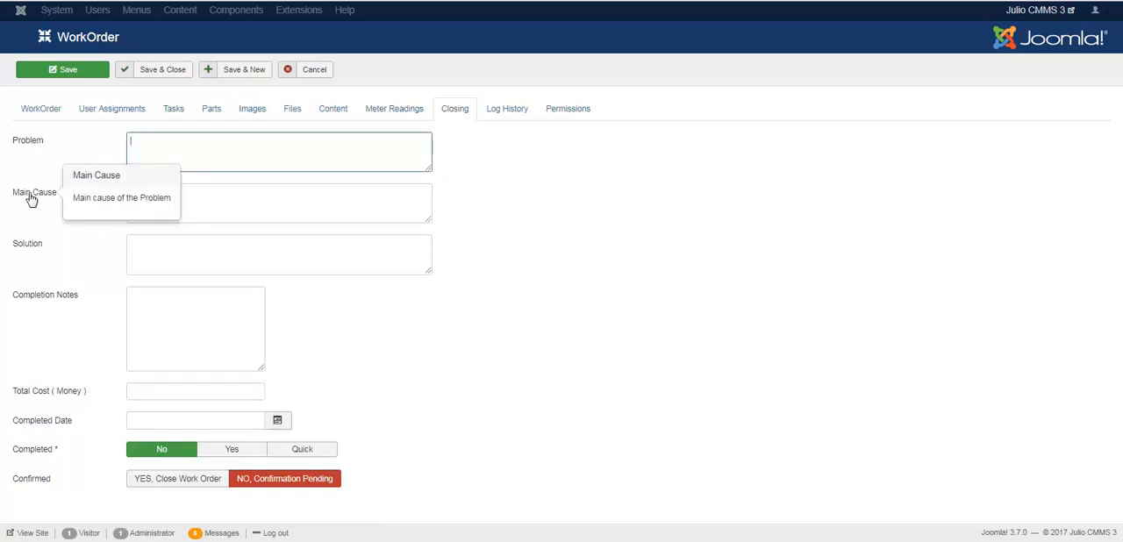
{"action": "mouse_move", "coordinate": [32, 254]}
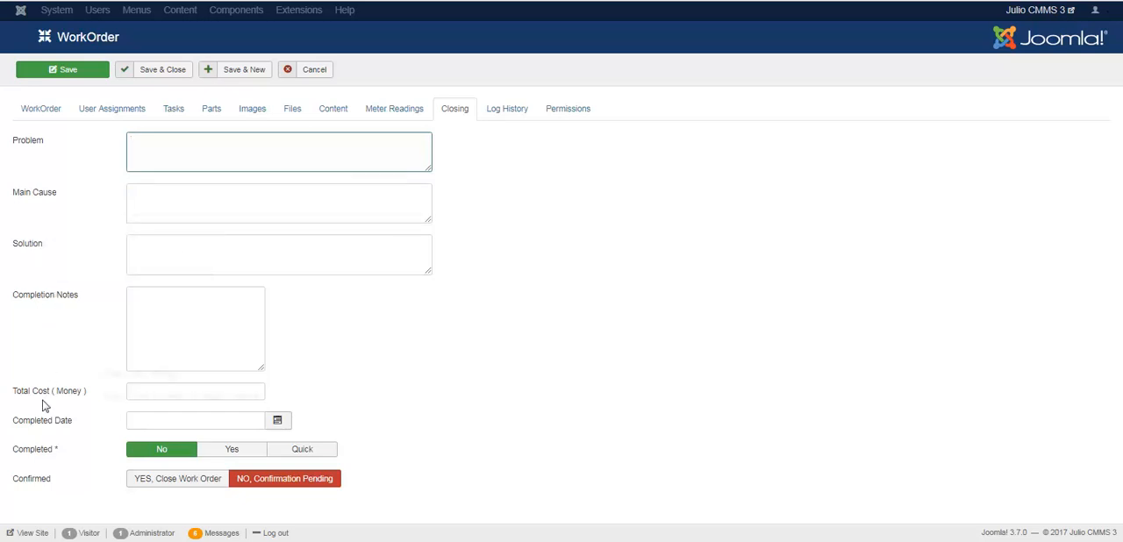
{"action": "mouse_move", "coordinate": [40, 402]}
{"action": "left_click", "coordinate": [232, 168]}
{"action": "type", "text": "S"}
{"action": "key", "text": "BackSpace"}
{"action": "type", "text": "4 fuses burnt"}
{"action": "type", "text": "in 1 week"}
Step: Enter "Inferior substandard fuses" as the main cause of the work order's problem
{"action": "left_click", "coordinate": [174, 192]}
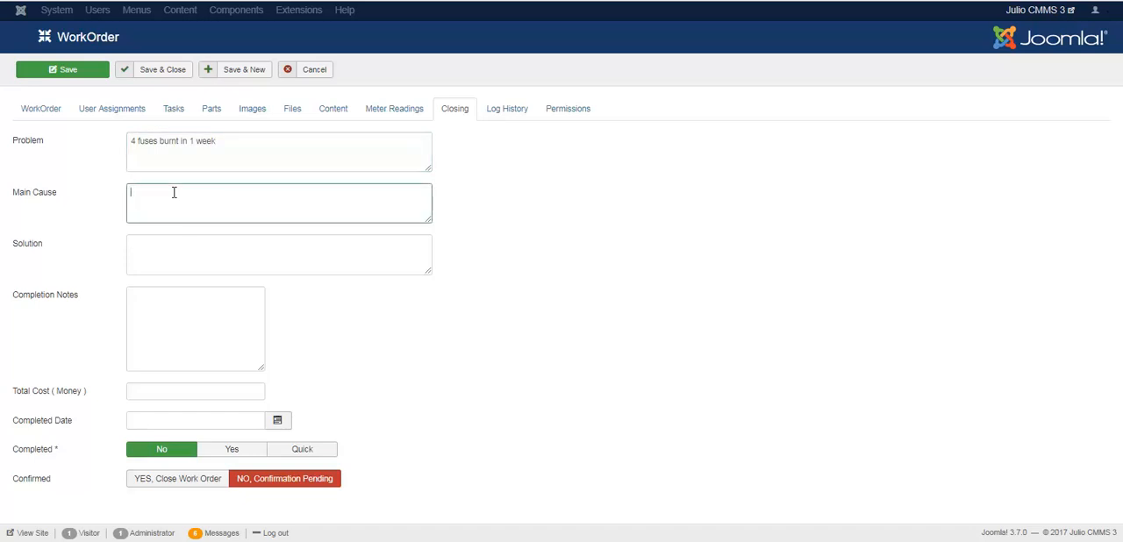
{"action": "type", "text": "Inferior substandard fuses"}
Step: Enter the solution "Copper wire improvisation as approved by Senior Engineer", followed by the engineer's surname
{"action": "left_click", "coordinate": [154, 243]}
{"action": "type", "text": "Copper"}
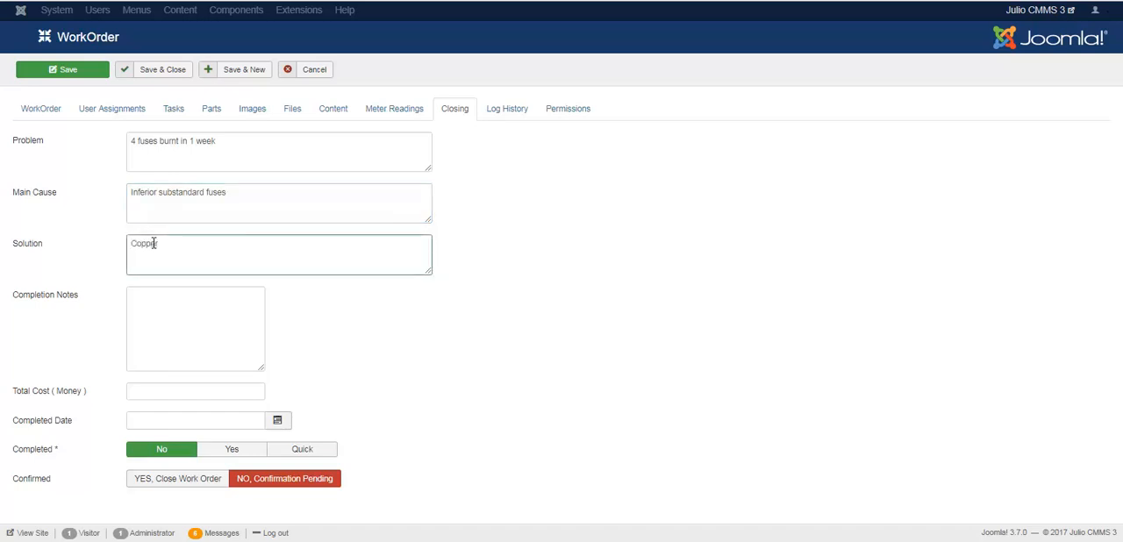
{"action": "type", "text": " wire improvisatio"}
{"action": "type", "text": "n as"}
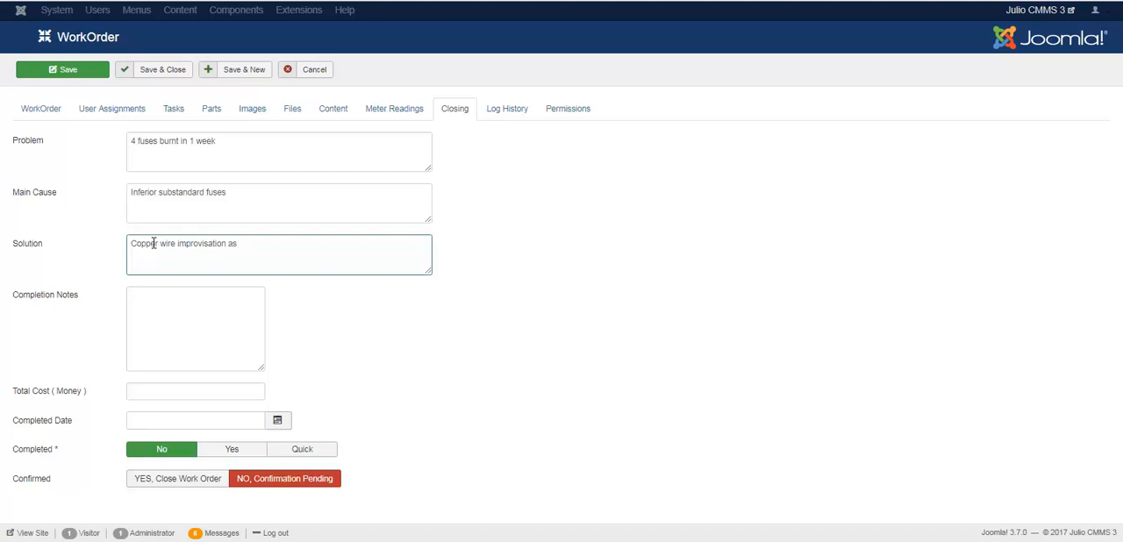
{"action": "type", "text": " approved by Senio"}
{"action": "type", "text": "r Engineer"}
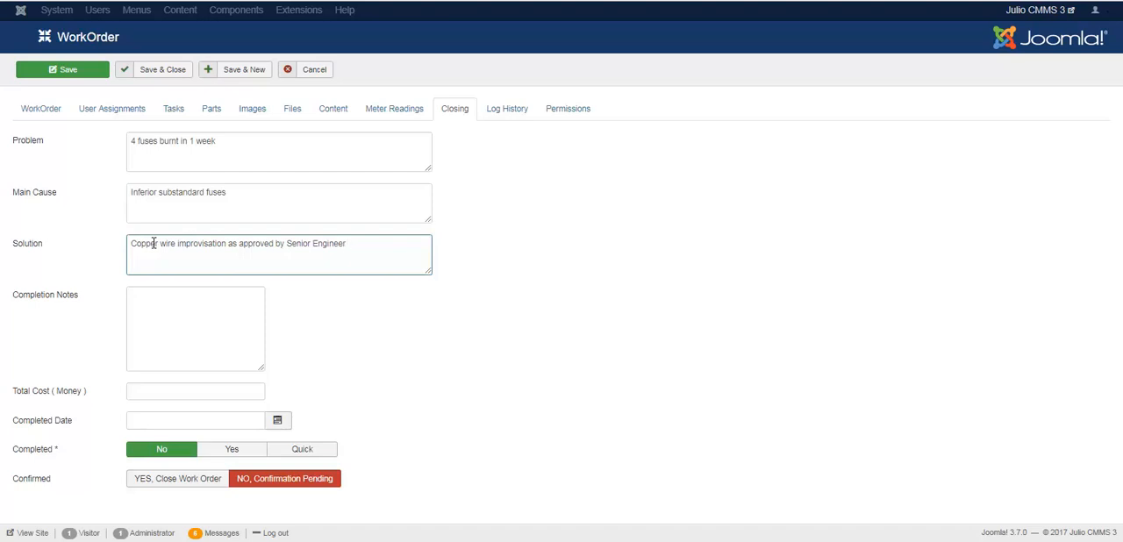
{"action": "type", "text": "Matts"}
Step: Fill in the completion notes with "All Supplies from Our Saviour Plc are to be returned before their warranties expire."
{"action": "left_click", "coordinate": [164, 303]}
{"action": "type", "text": "All Supplies from Our Saviour I"}
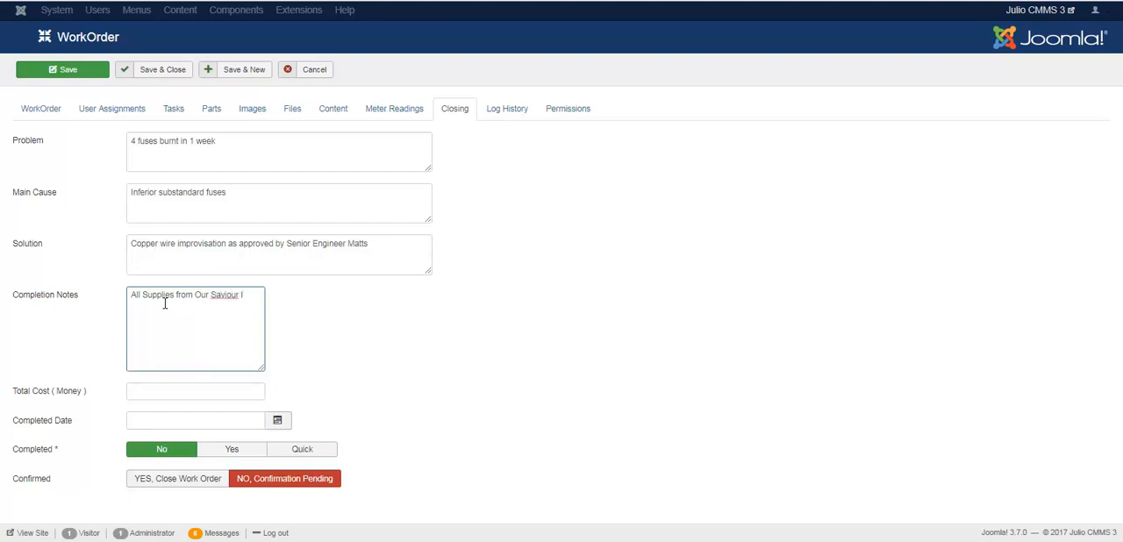
{"action": "type", "text": "Plc are to be returned before their warranties expire."}
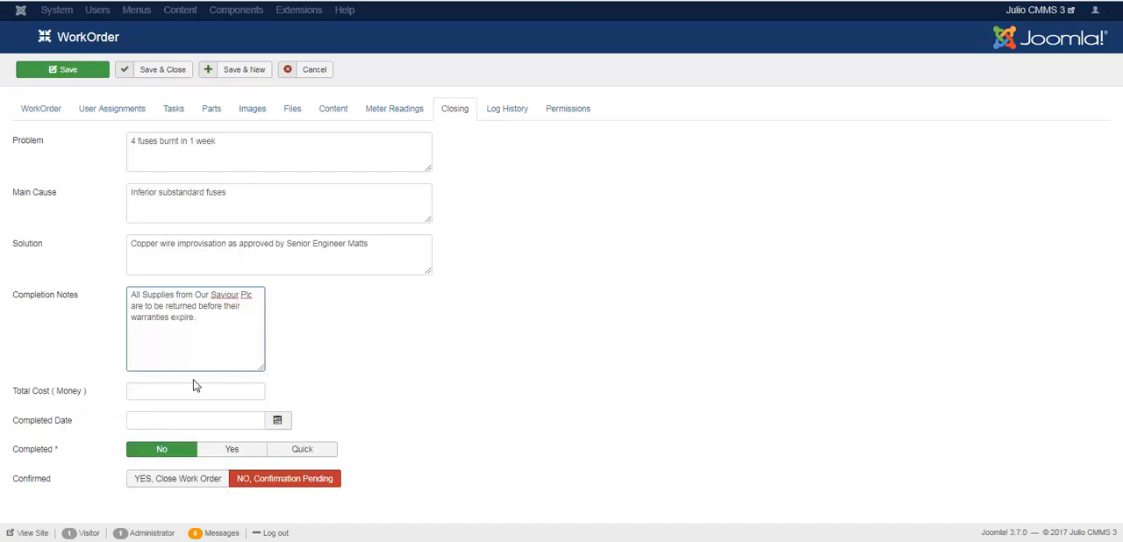
Step: Review the work order's log history and user group permissions, and return to its user assignments
{"action": "left_click", "coordinate": [502, 114]}
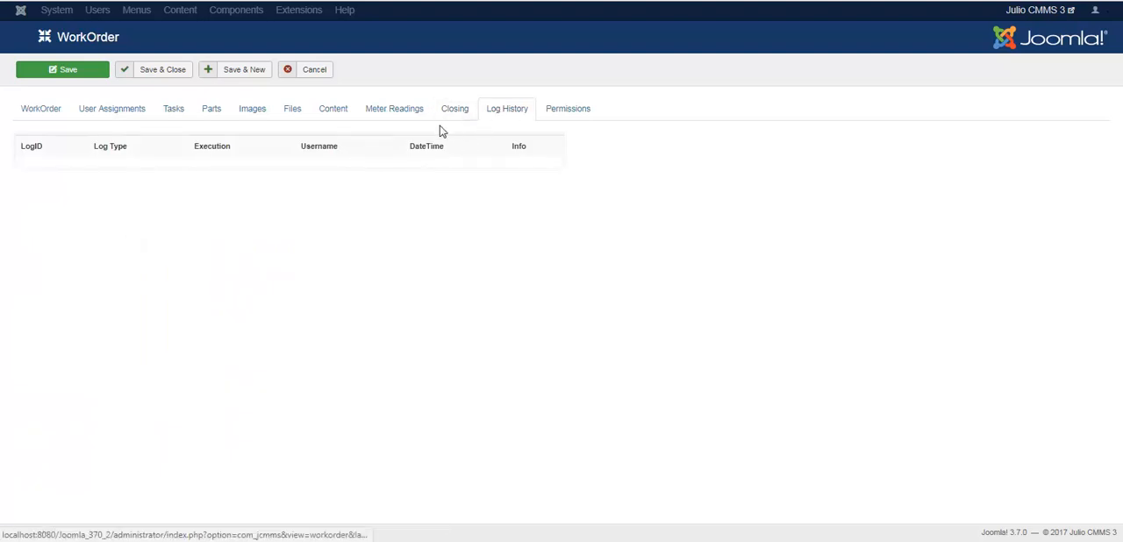
{"action": "left_click", "coordinate": [556, 114]}
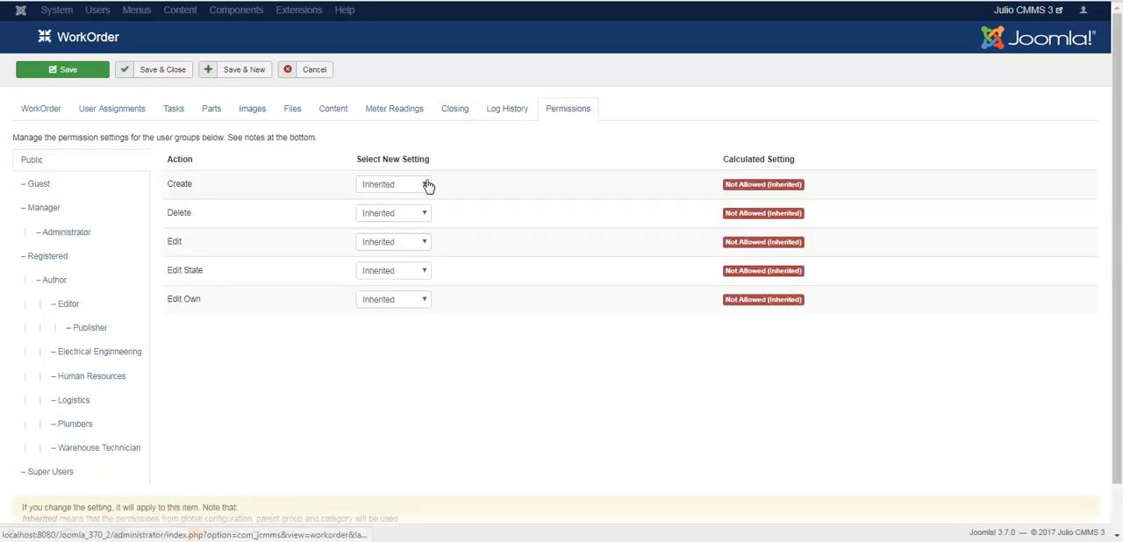
{"action": "left_click", "coordinate": [515, 116]}
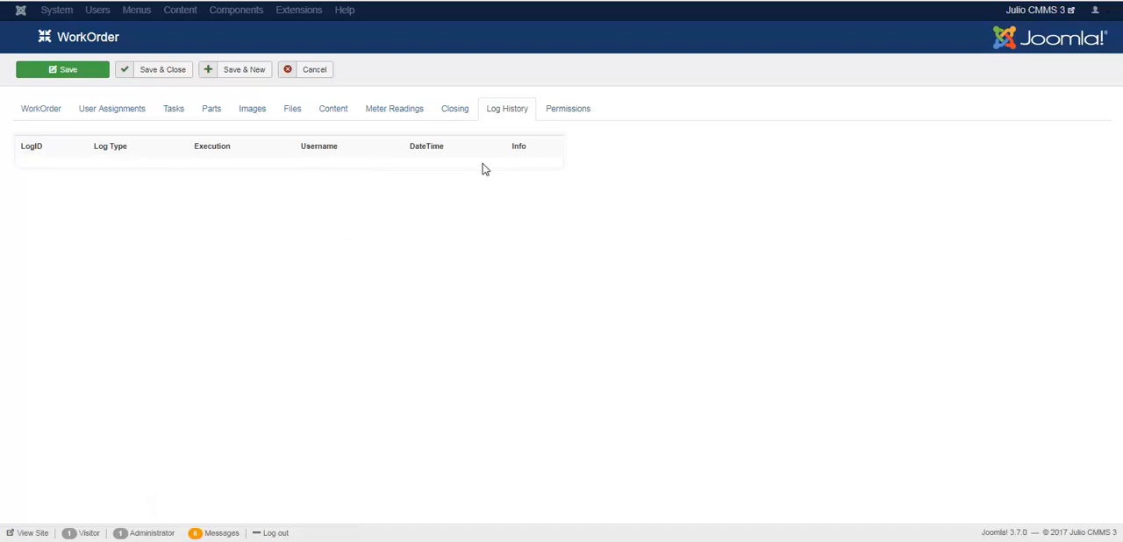
{"action": "left_click", "coordinate": [567, 114]}
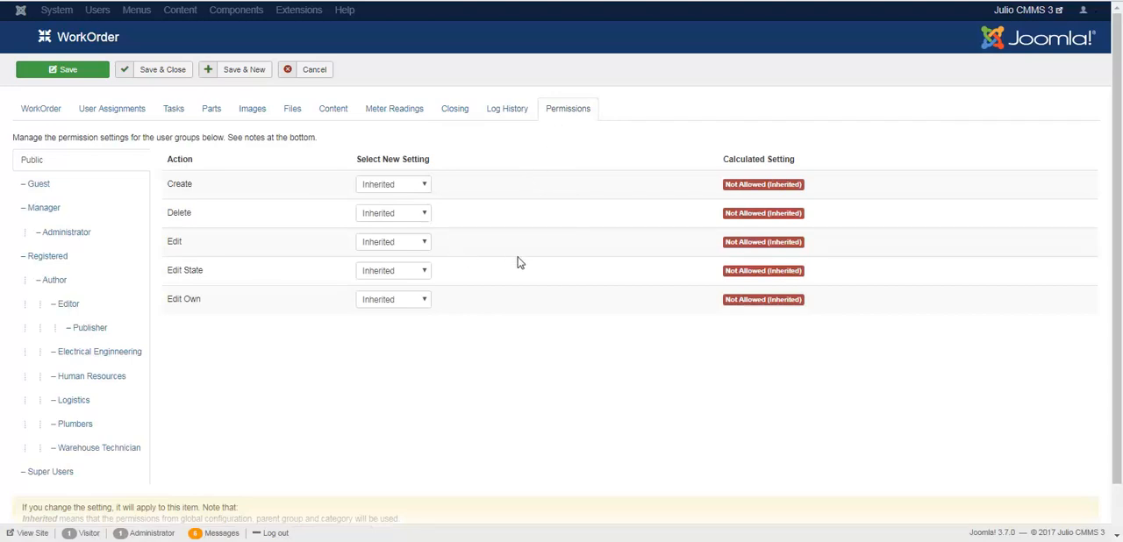
{"action": "left_click", "coordinate": [136, 115]}
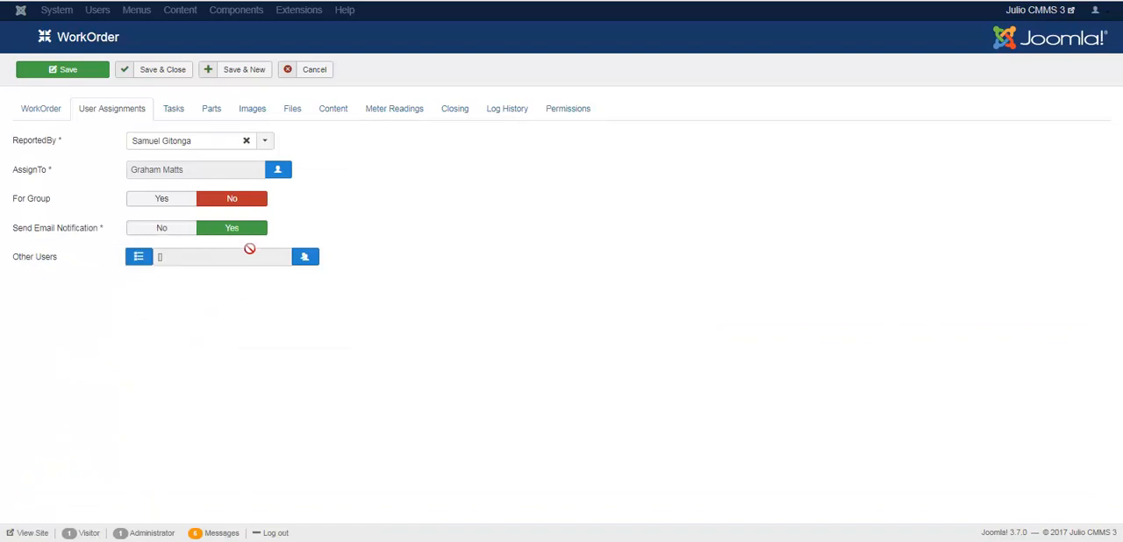